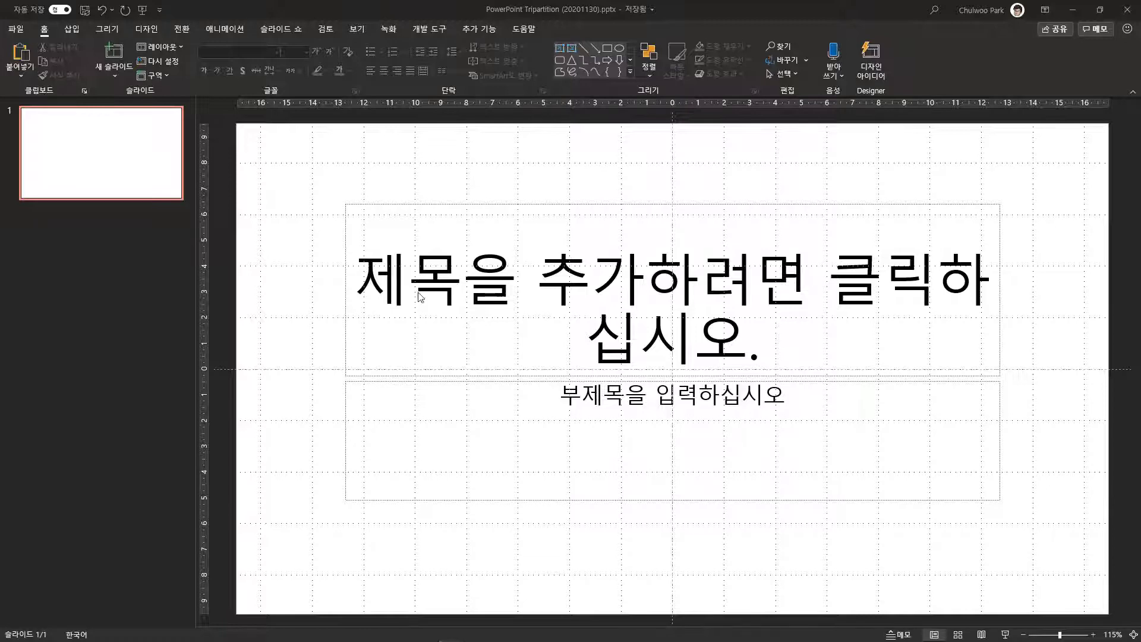
Change the slide's layout to the blank one (빈 화면).
left_click(110, 184)
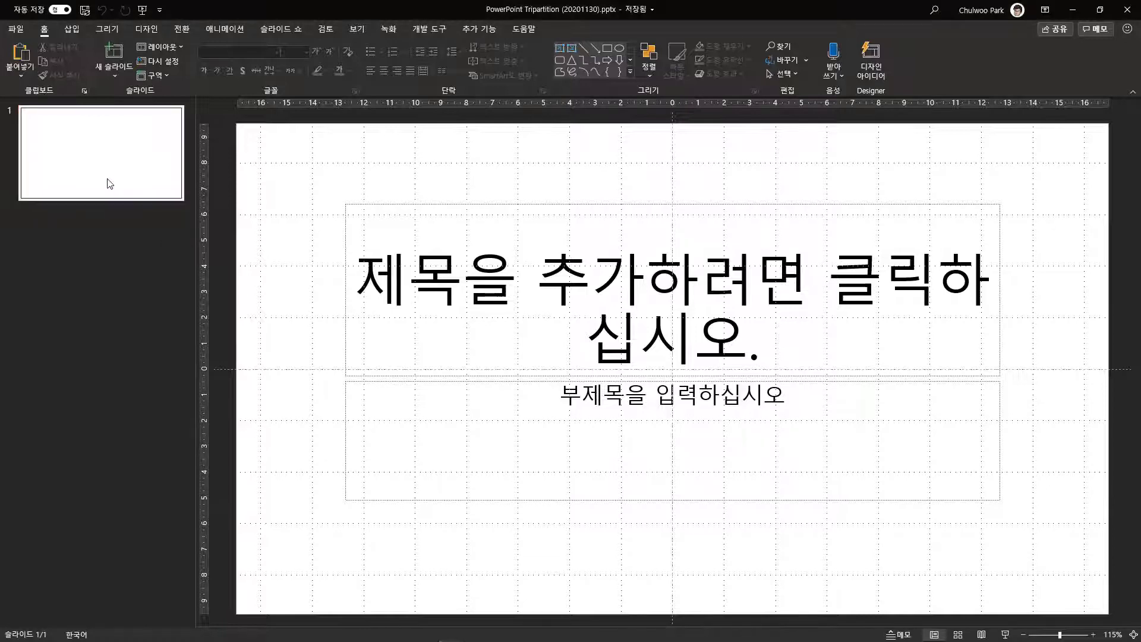
right_click(110, 183)
mouse_move(184, 327)
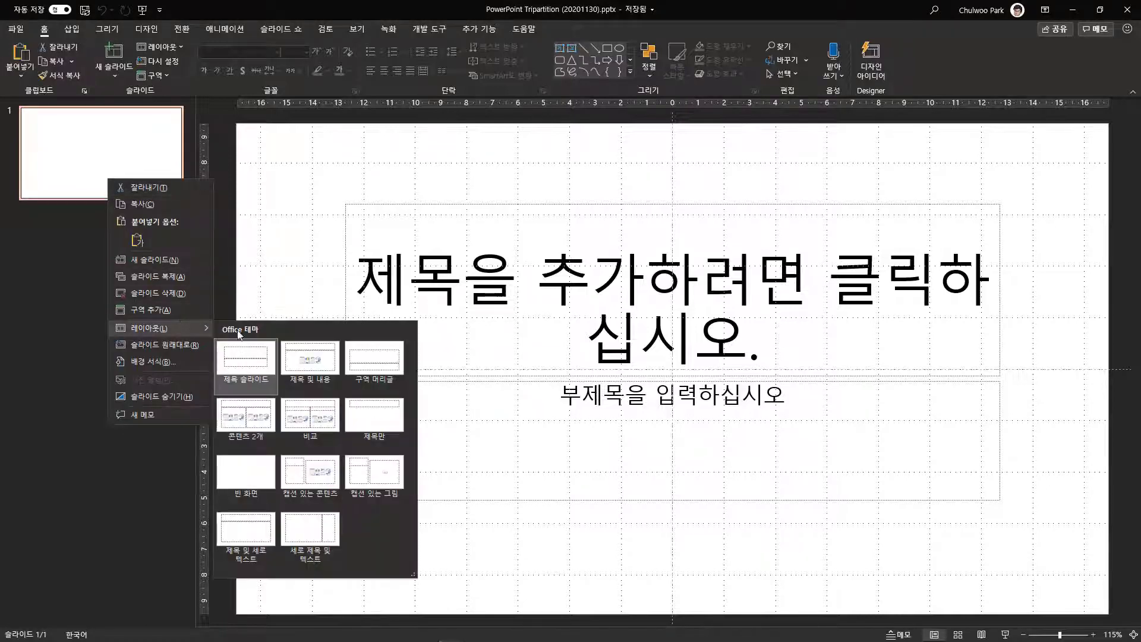
left_click(254, 469)
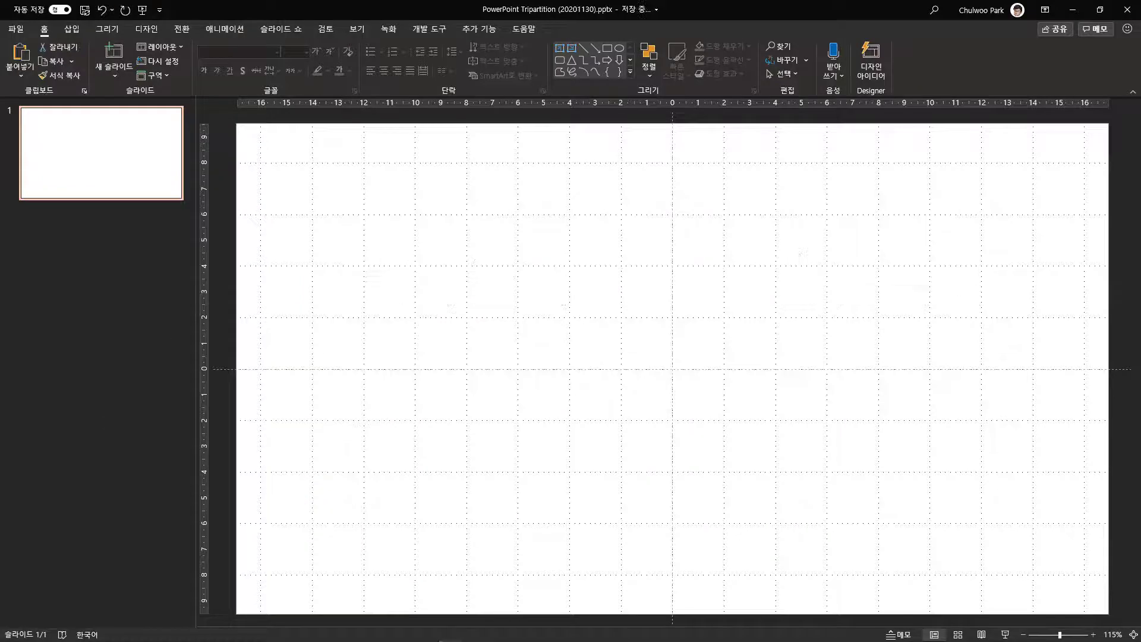
Insert the three road videos and spread them out below the slide, clearing the canvas and dismissing the design ideas.
left_click_drag(523, 422, 522, 422)
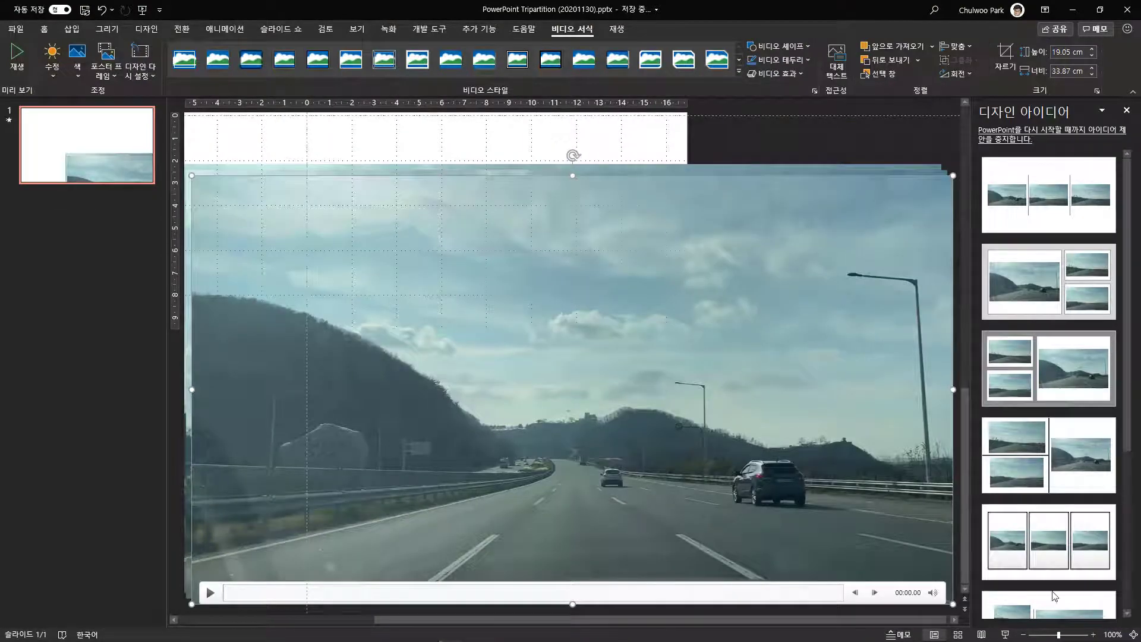
left_click(1024, 635)
left_click(1024, 635)
left_click(1024, 634)
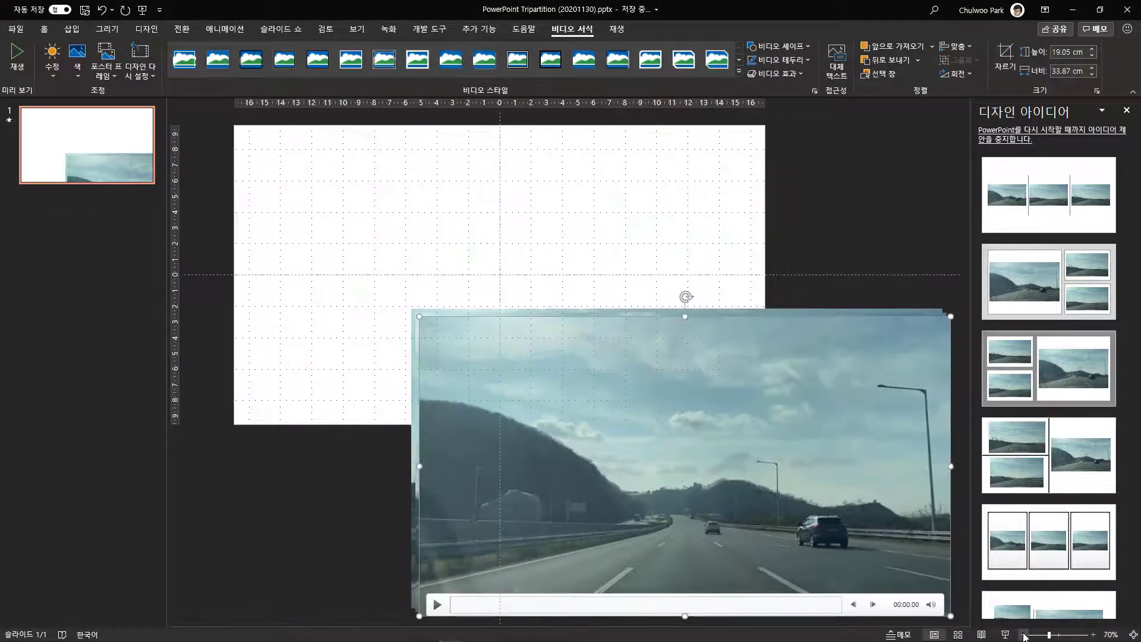
left_click(1024, 635)
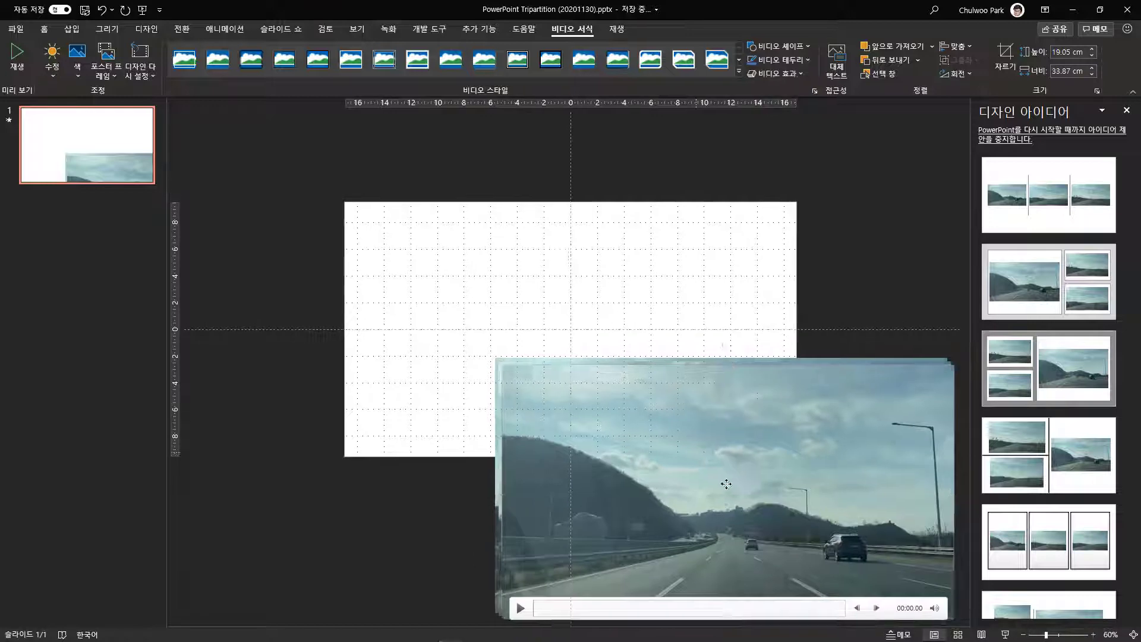
left_click_drag(723, 485, 288, 419)
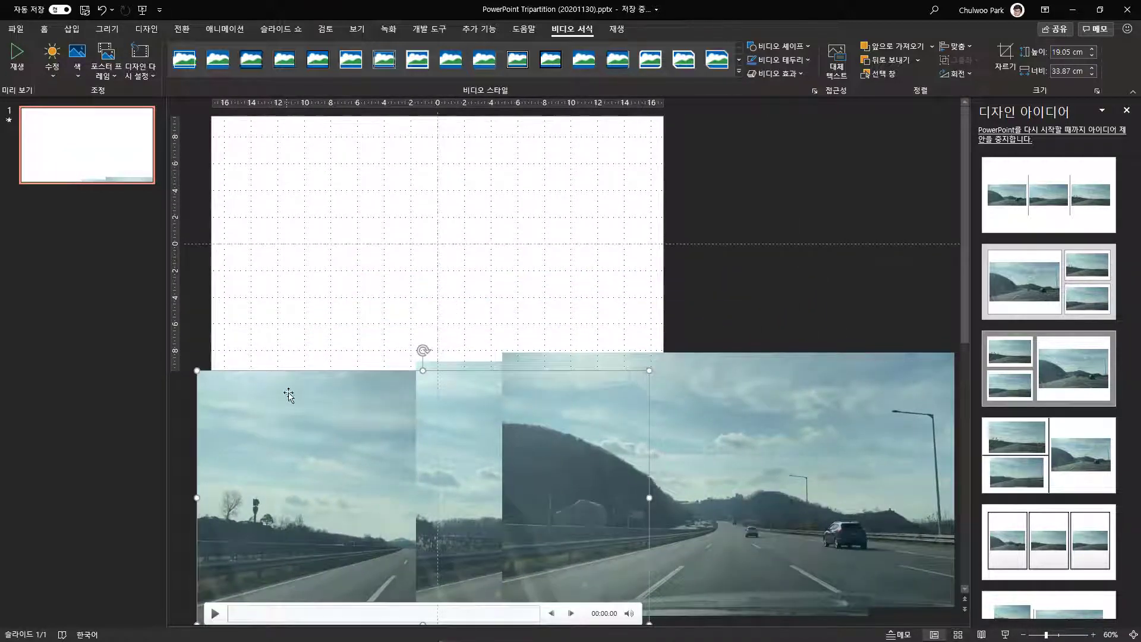
key("Down")
key("Down")
key("Down")
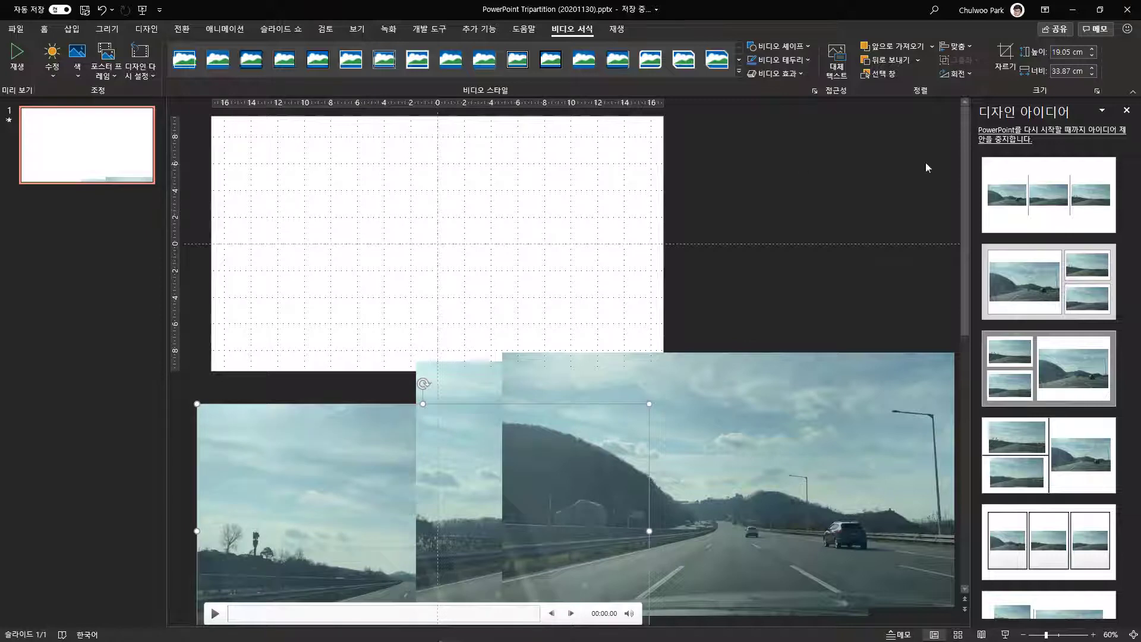
left_click(1125, 111)
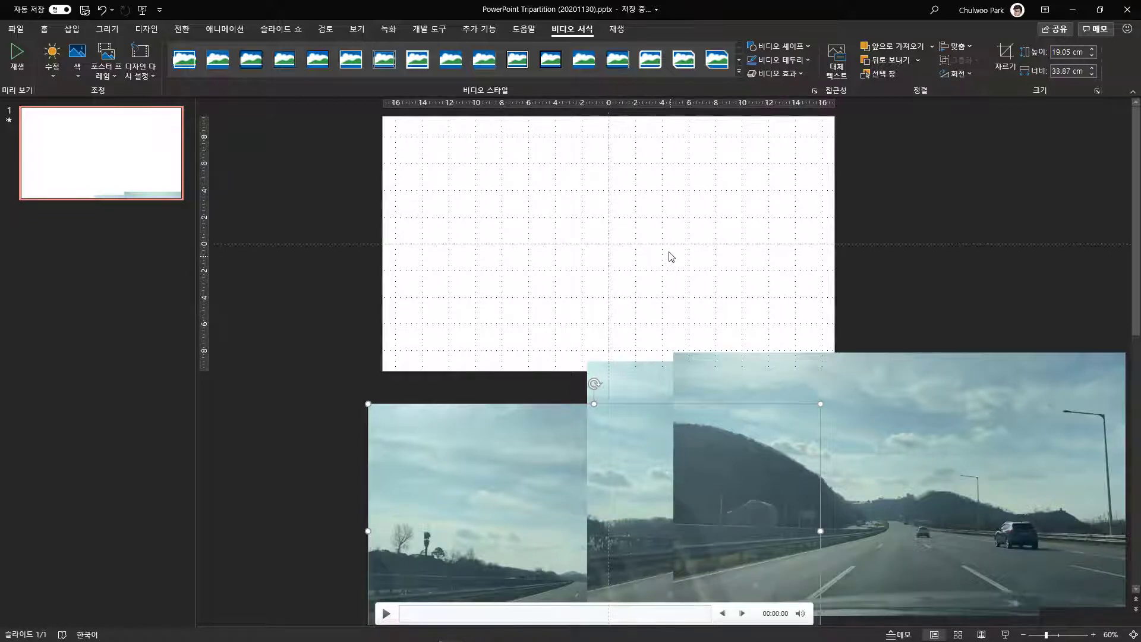
Draw a vertical rectangle about 12.7 cm high and 5.3 cm wide on the left side of the slide.
left_click(72, 29)
left_click(189, 67)
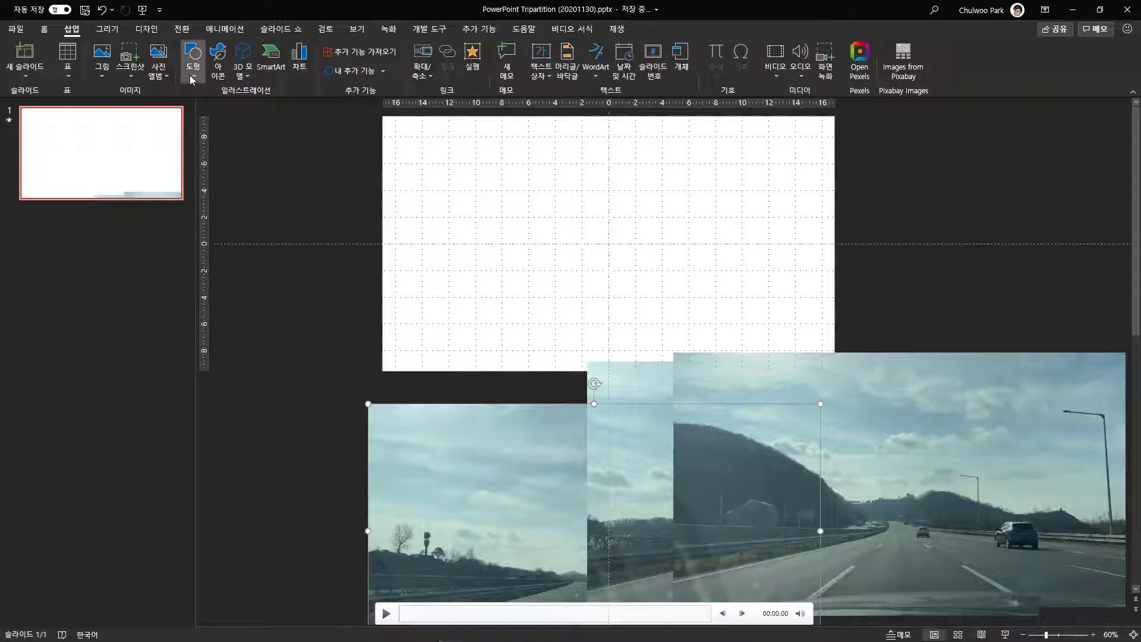
left_click(234, 110)
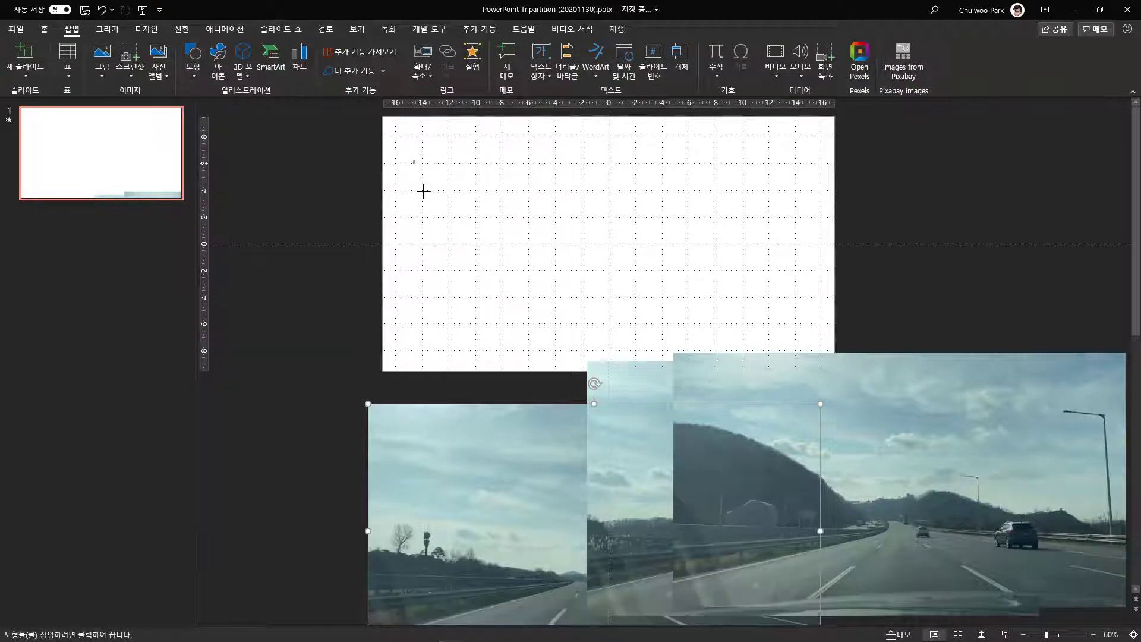
left_click_drag(413, 160, 483, 328)
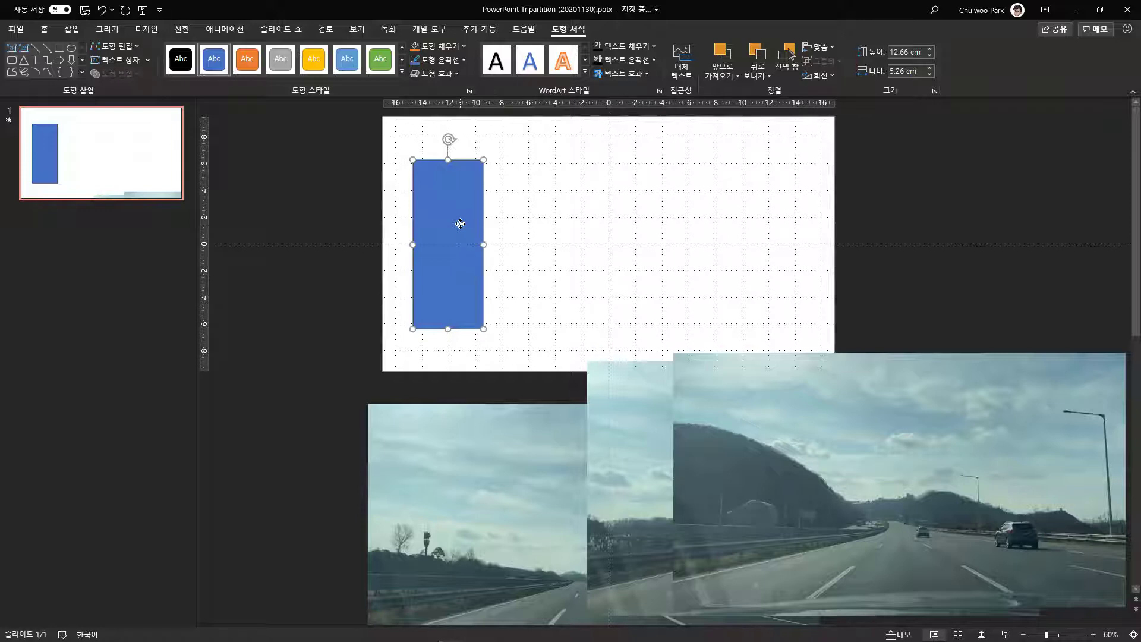
Duplicate the rectangle twice and place the copies edge to edge in a row beside the original.
left_click_drag(451, 255, 533, 248)
key("ctrl+d")
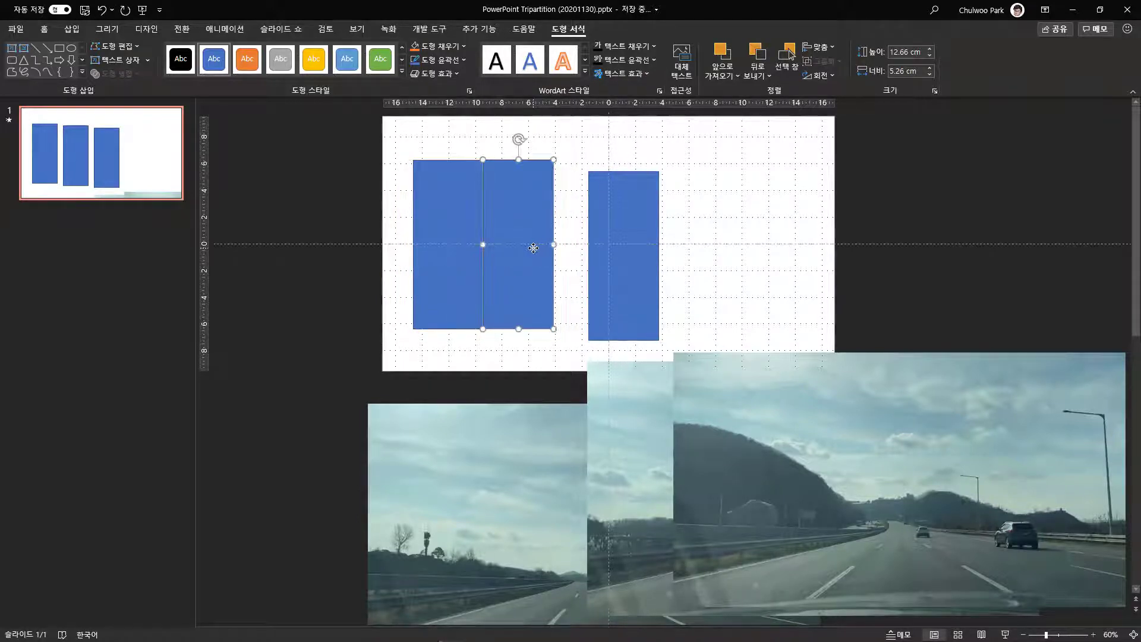
left_click_drag(629, 250, 594, 243)
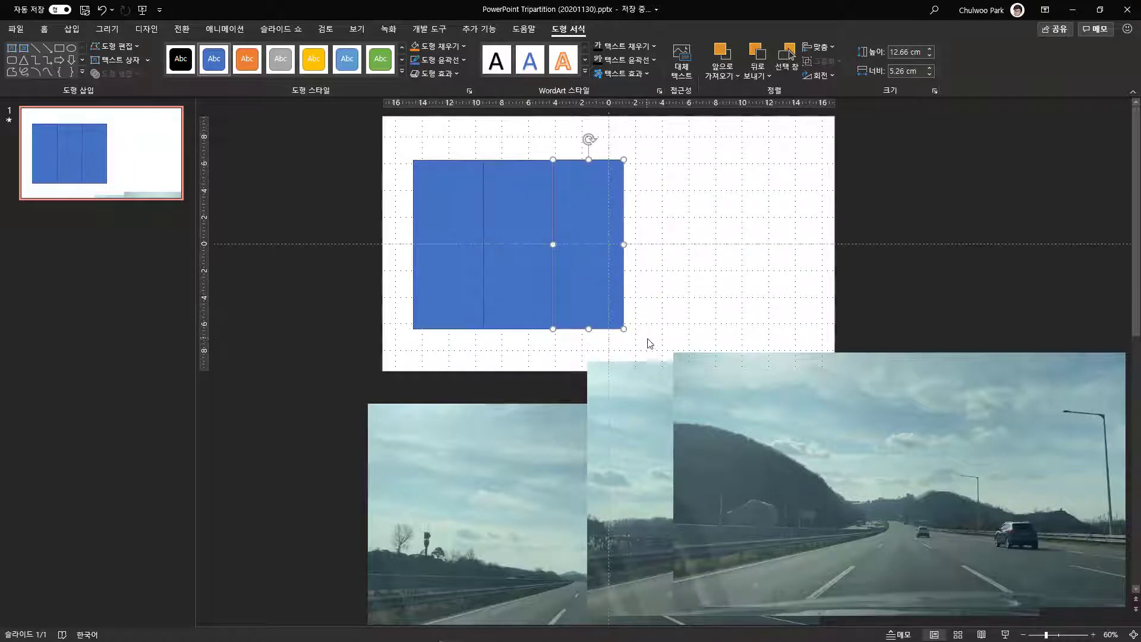
Group the three rectangles and stretch the group across the full slide width, 33.87 cm.
left_click_drag(650, 343, 404, 148)
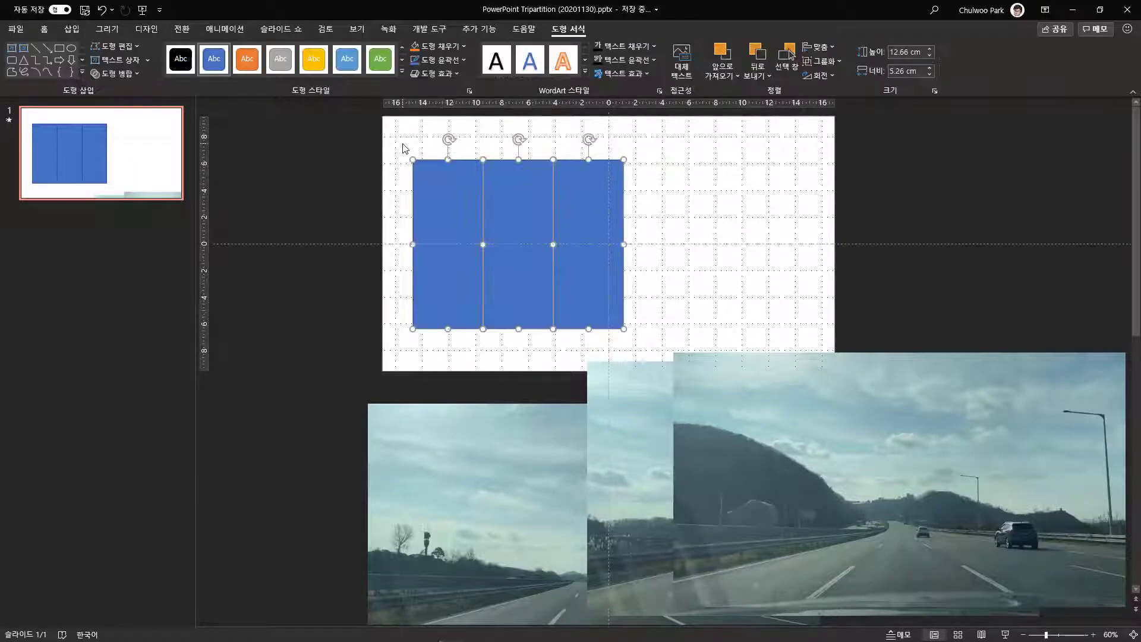
key("ctrl+g")
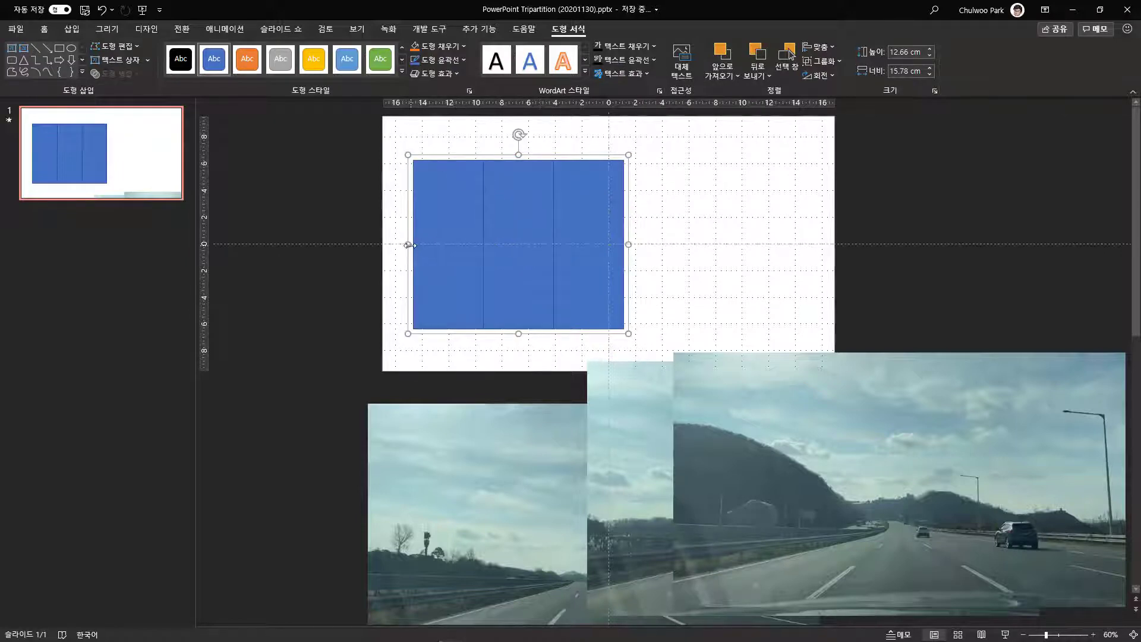
left_click_drag(410, 244, 383, 245)
left_click_drag(633, 246, 830, 255)
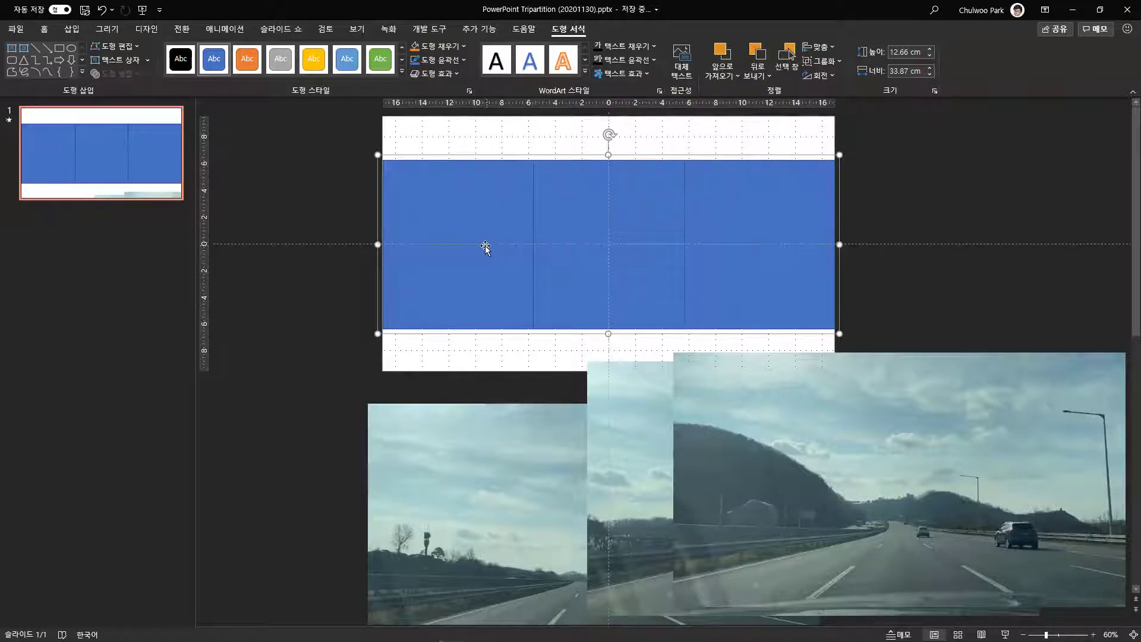
left_click(547, 353)
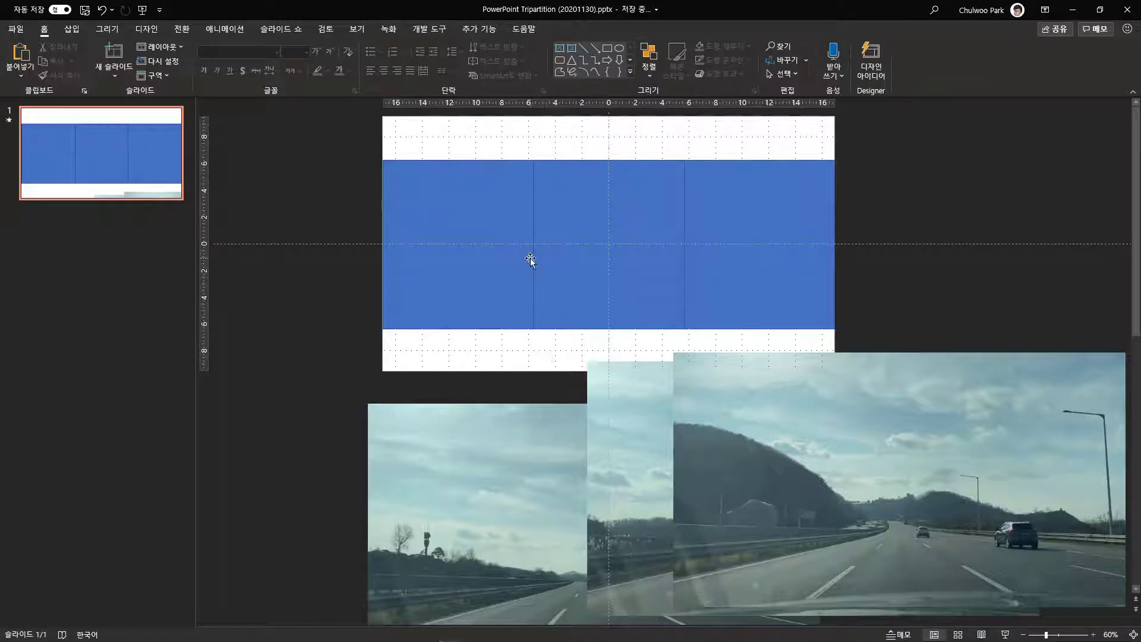
Ungroup the stretched rectangles into three separate shapes.
left_click(494, 257)
right_click(495, 257)
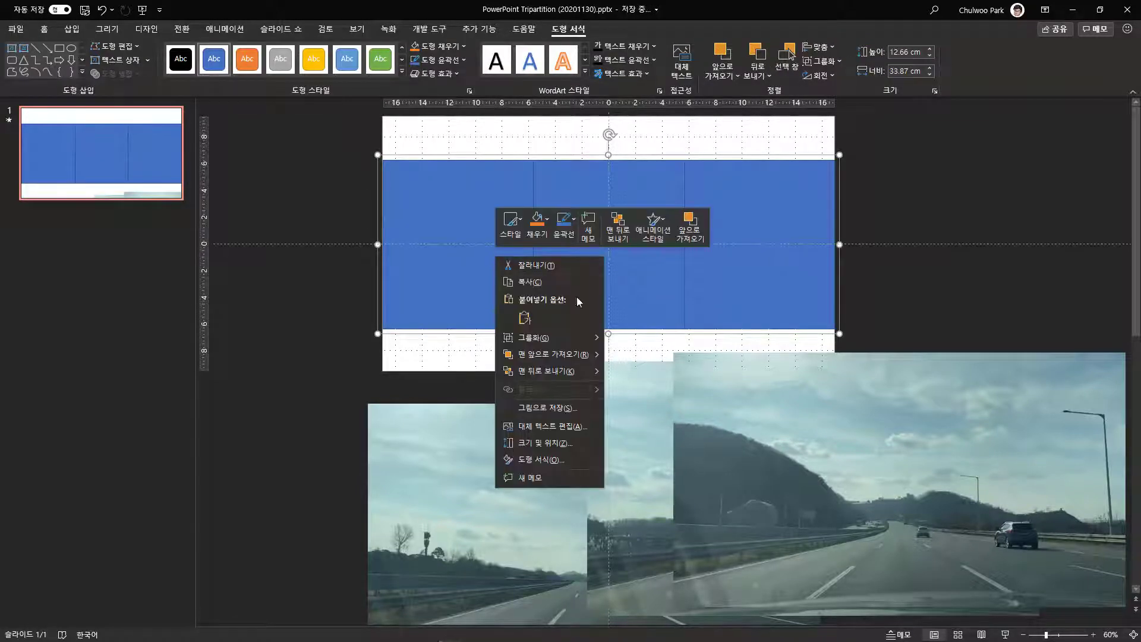
mouse_move(586, 337)
left_click(661, 376)
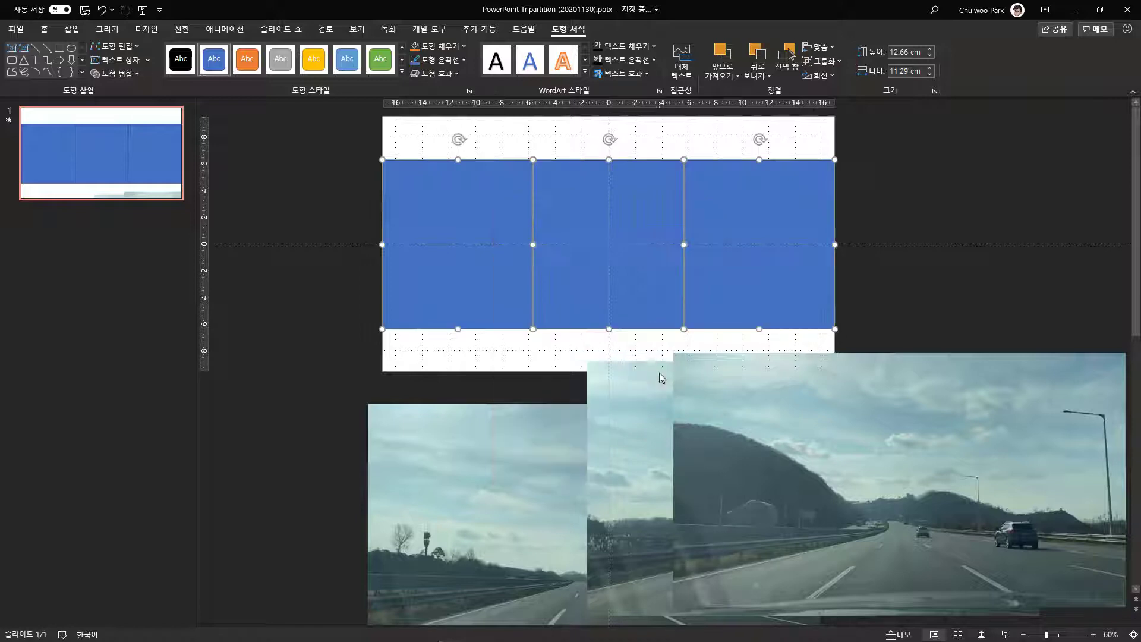
left_click(521, 339)
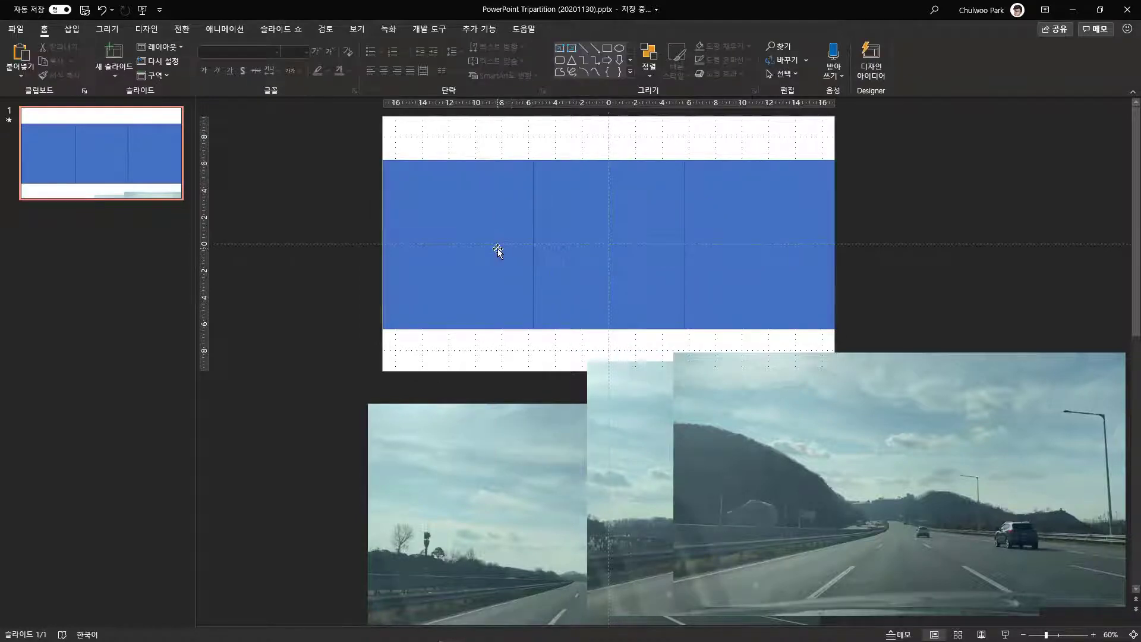
Set the fill transparency of all three rectangles to 20%.
left_click(497, 249)
left_click(606, 248, "shift")
left_click(737, 248, "shift")
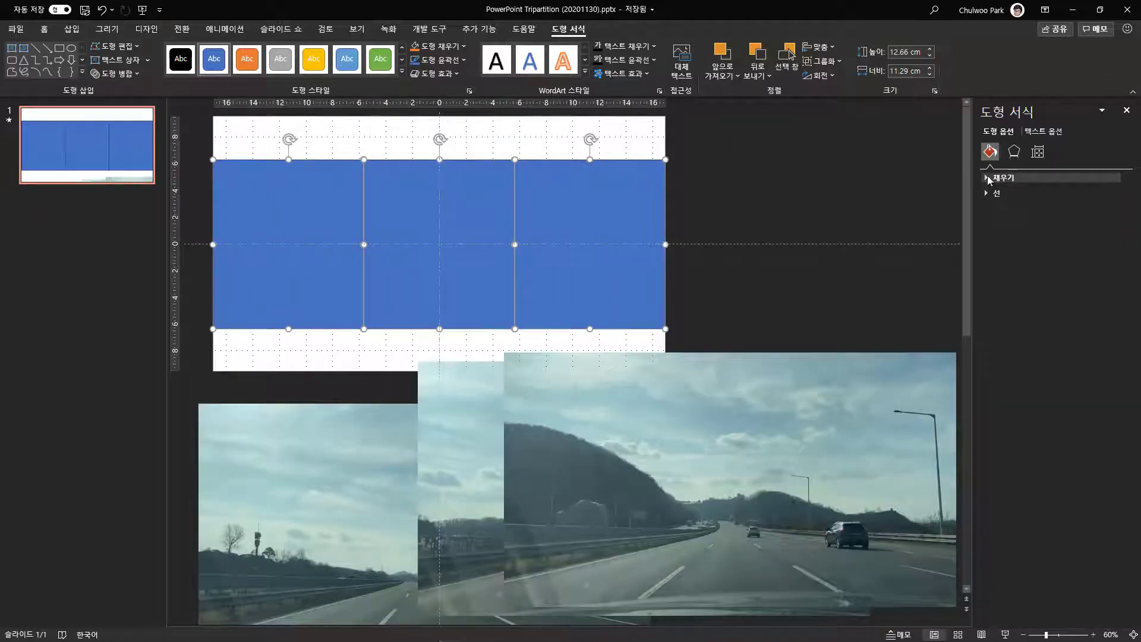
left_click(989, 179)
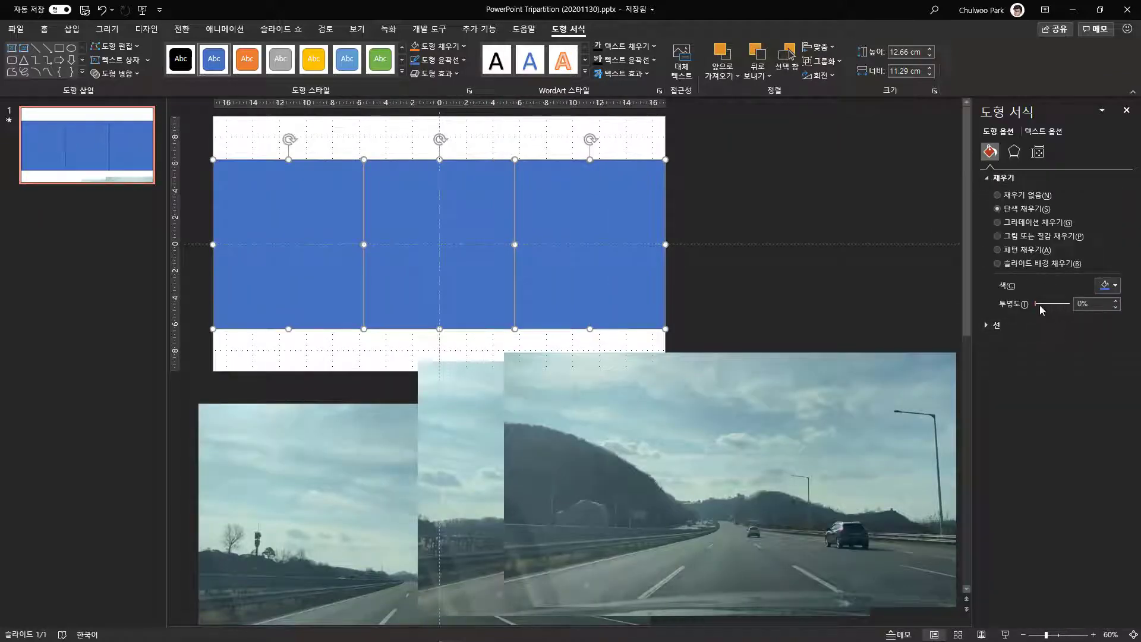
left_click_drag(1036, 304, 1042, 304)
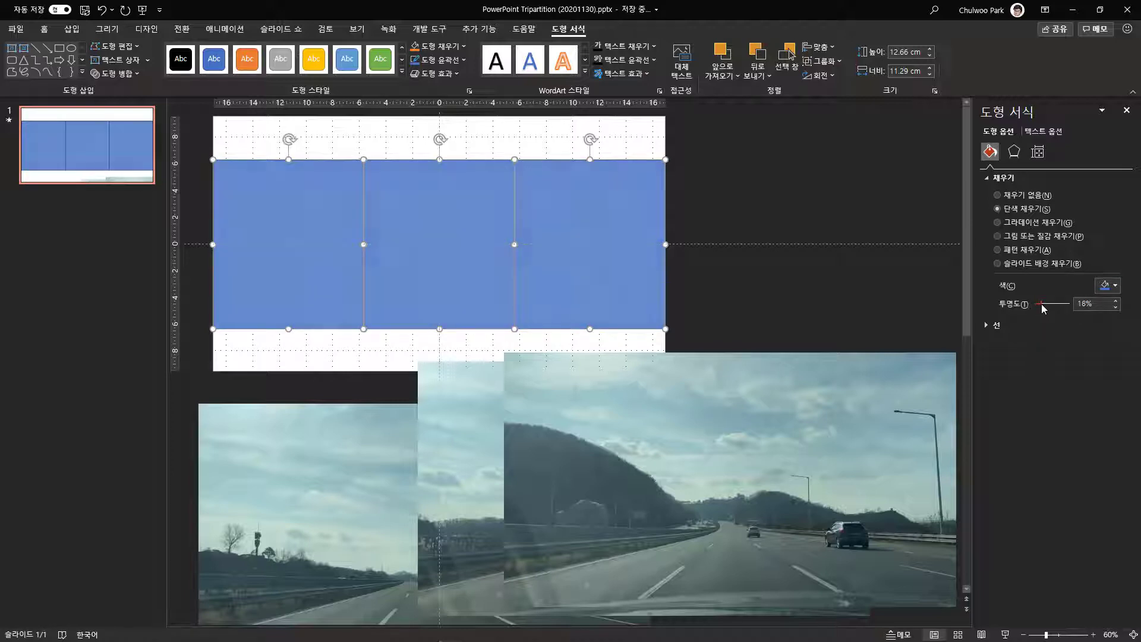
left_click(815, 299)
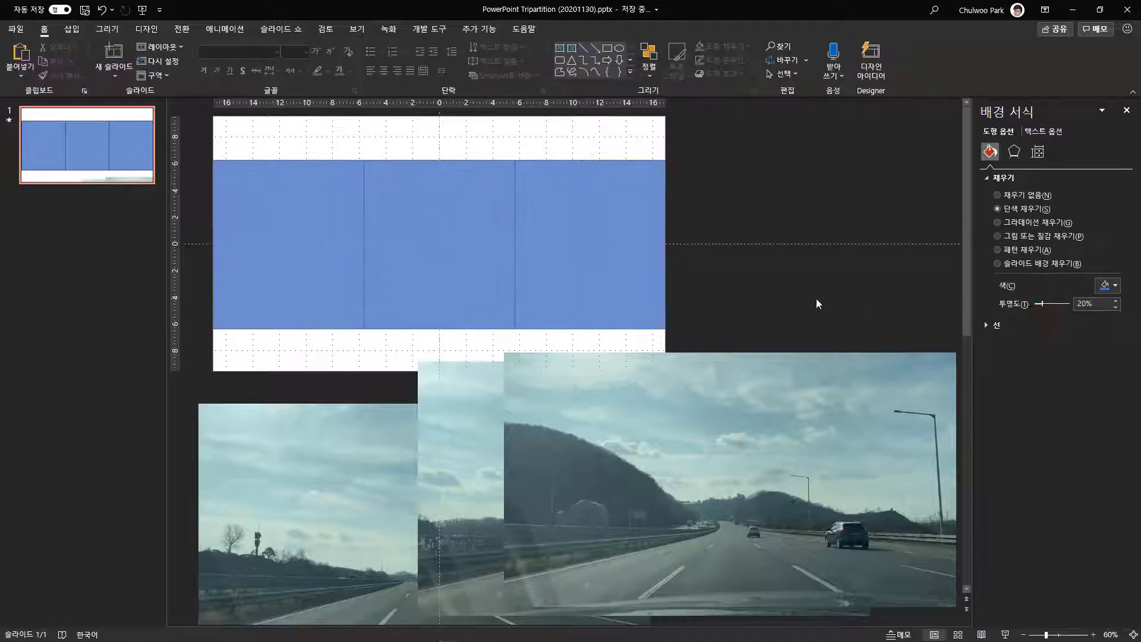
Move the leftmost road video onto the slide behind the rectangles, with its right edge aligned to the middle rectangle's right edge.
left_click(307, 503)
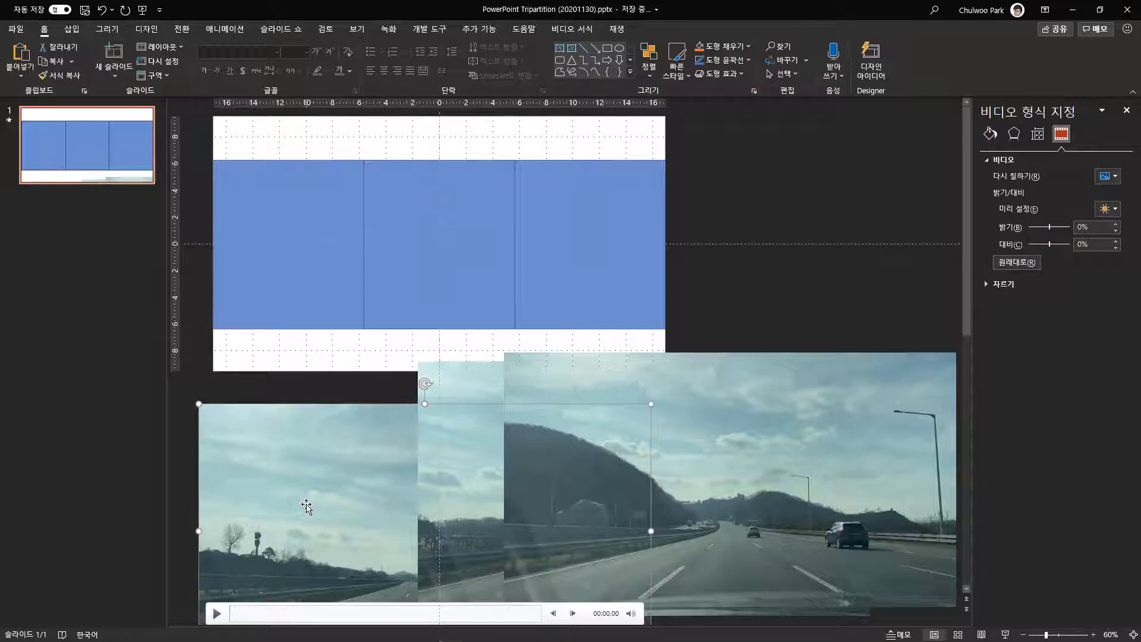
left_click_drag(306, 505, 319, 216)
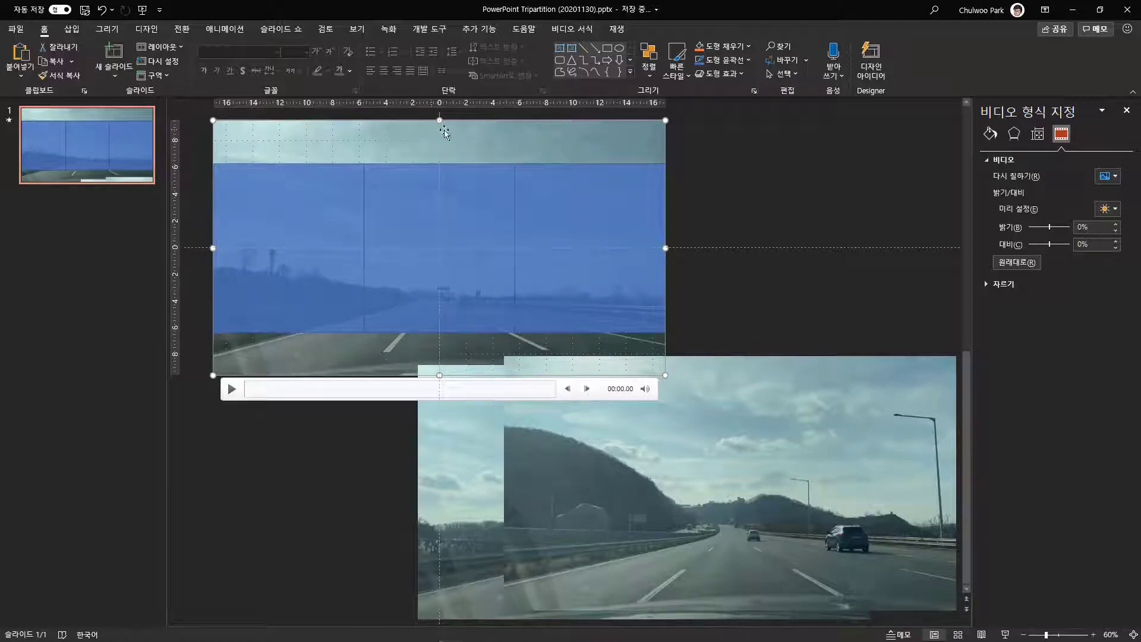
left_click_drag(502, 138, 359, 136)
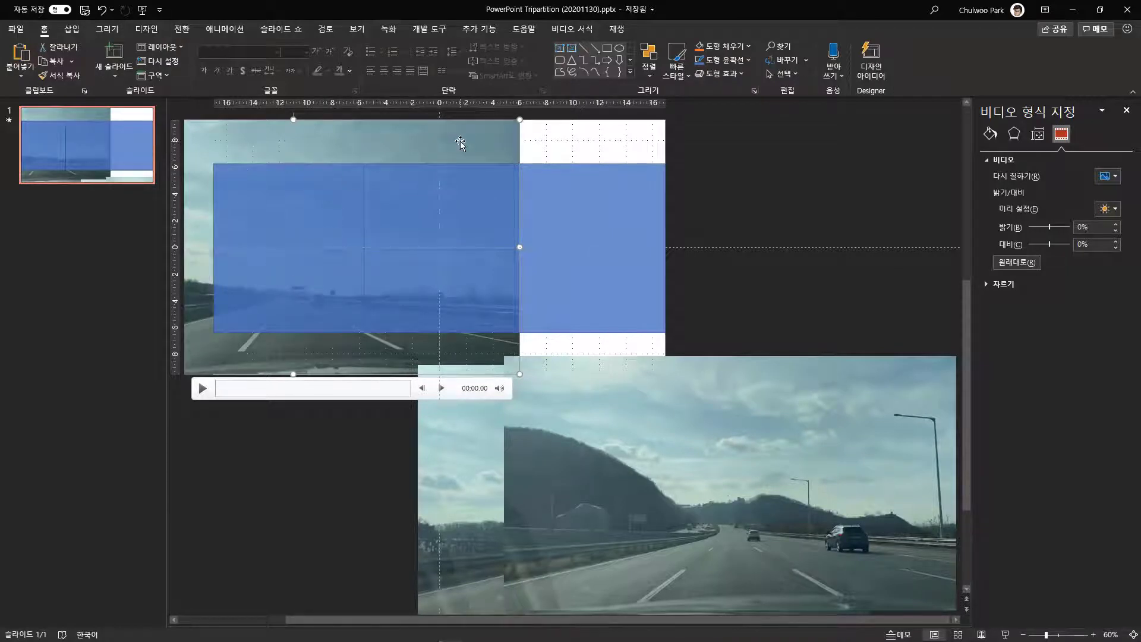
left_click_drag(461, 143, 456, 137)
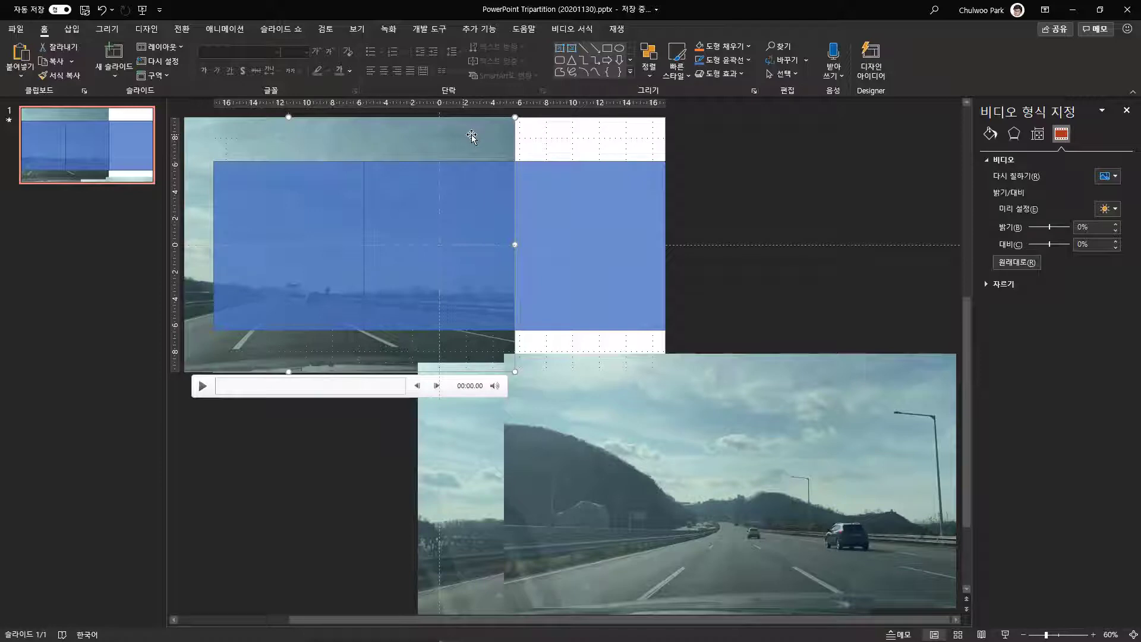
Crop the first video's right side to the first rectangle's right edge, about 22.6 cm wide, and delete that rectangle.
left_click(586, 34)
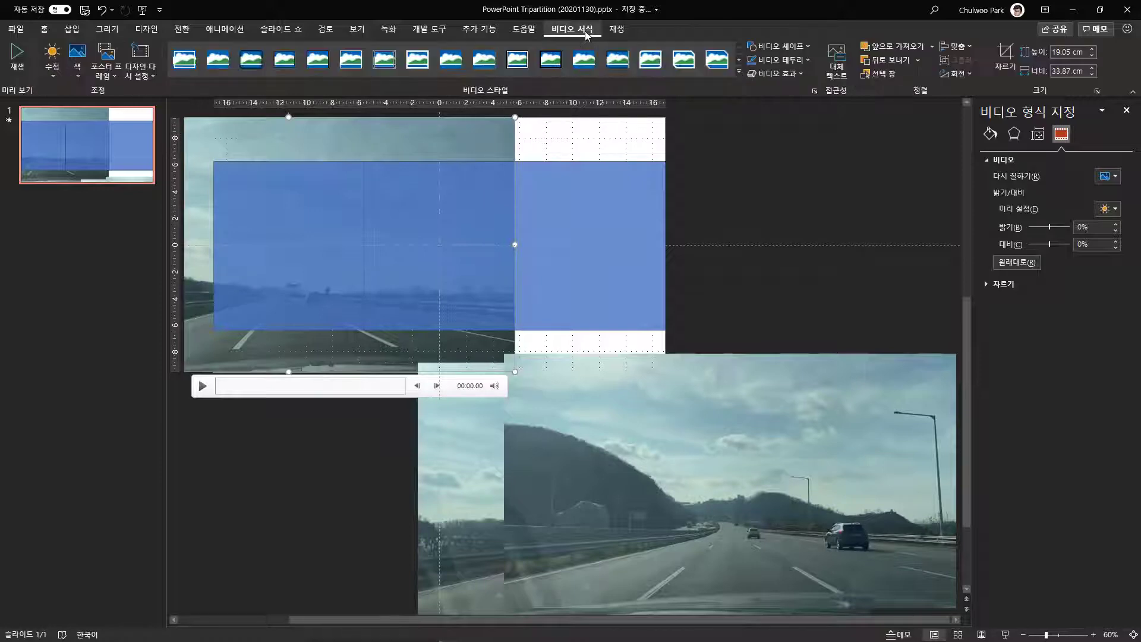
left_click(1005, 56)
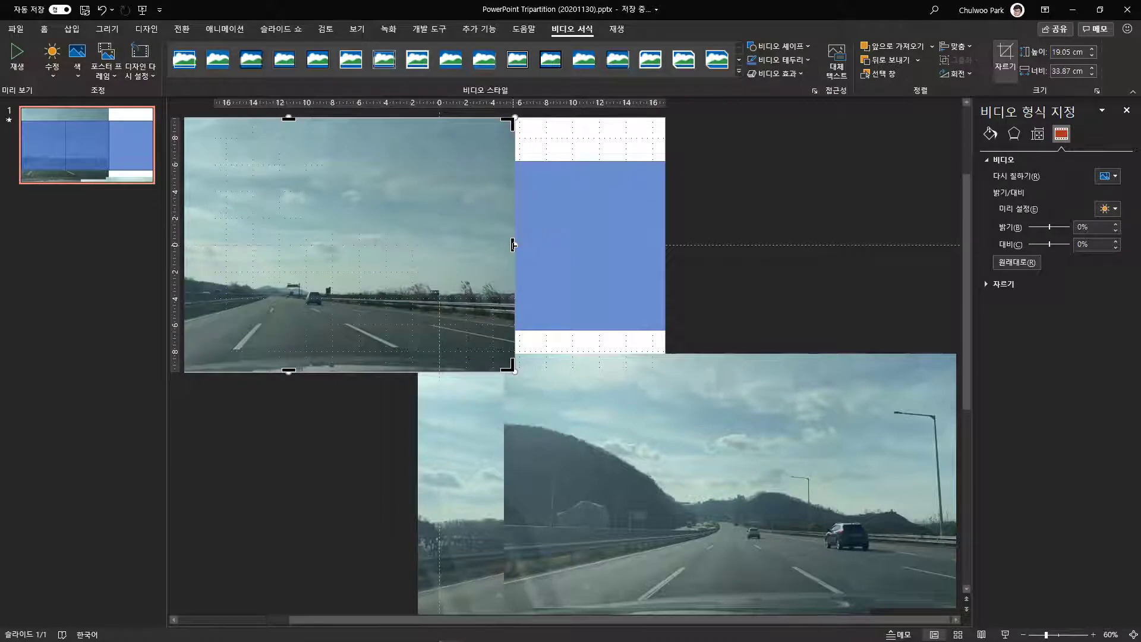
left_click_drag(513, 245, 361, 256)
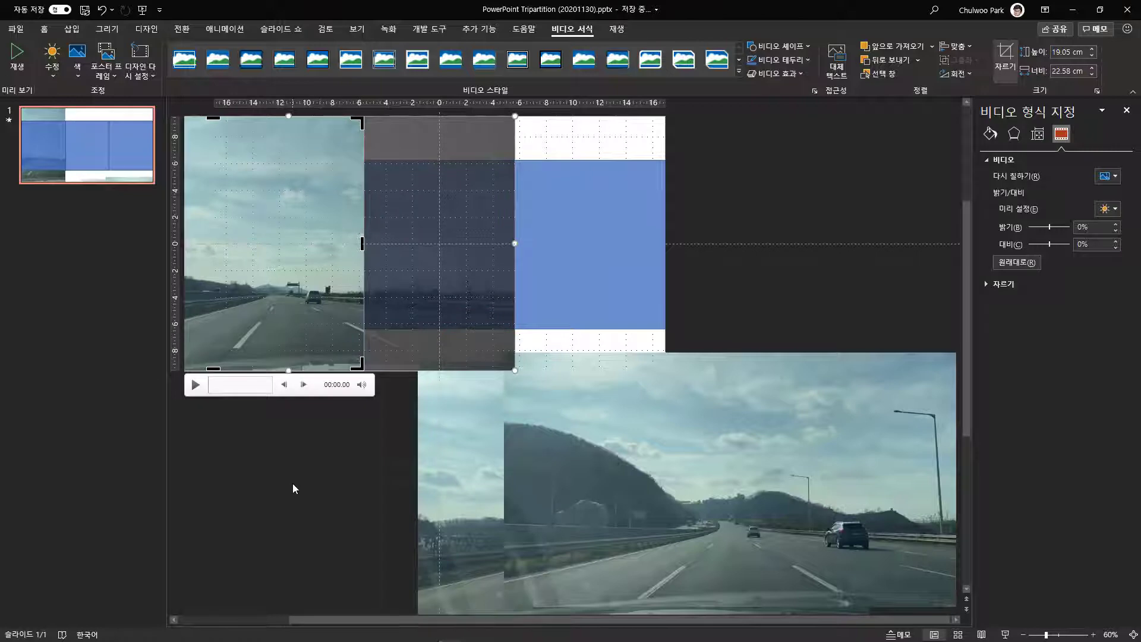
left_click(292, 483)
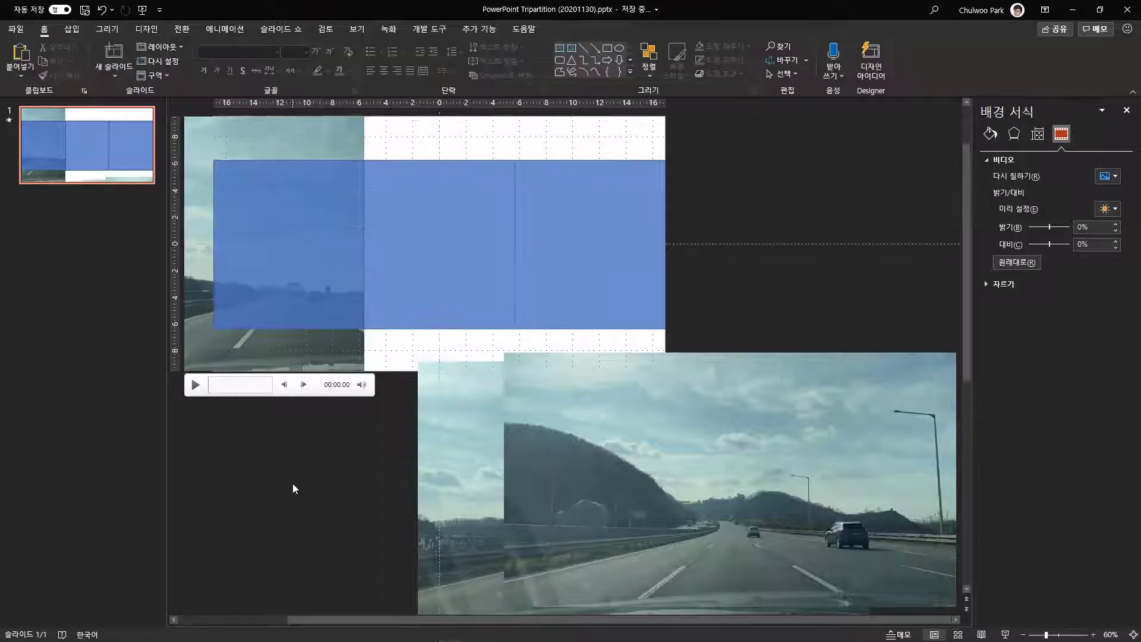
left_click(298, 277)
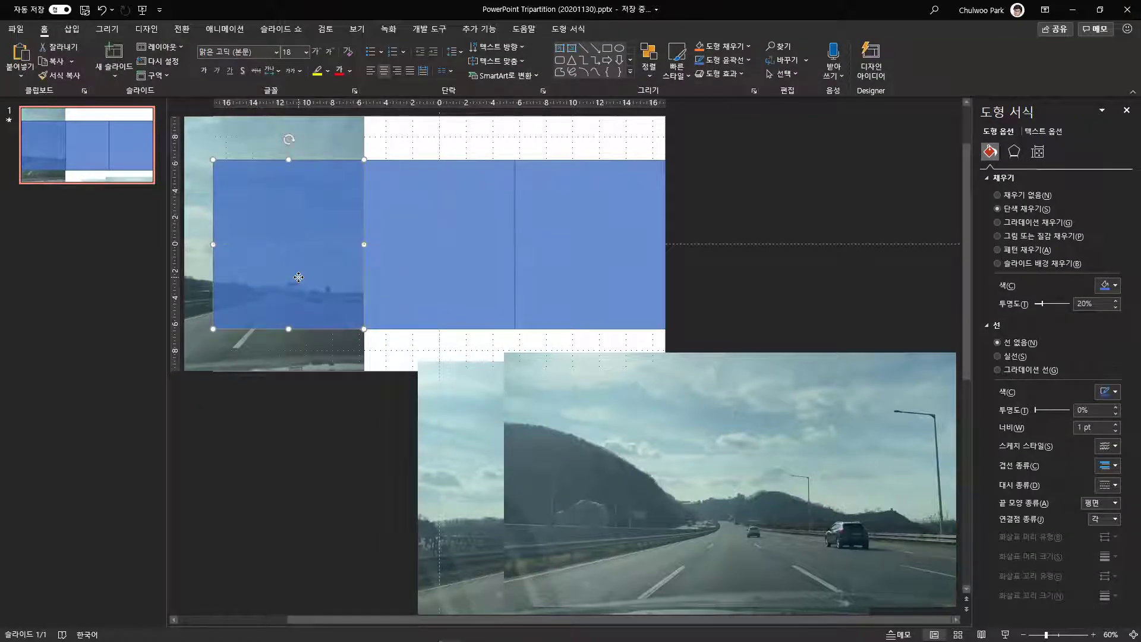
key("Delete")
Move the second road video to cover the slide exactly and crop both sides to the middle rectangle, 11.29 cm wide.
left_click(455, 444)
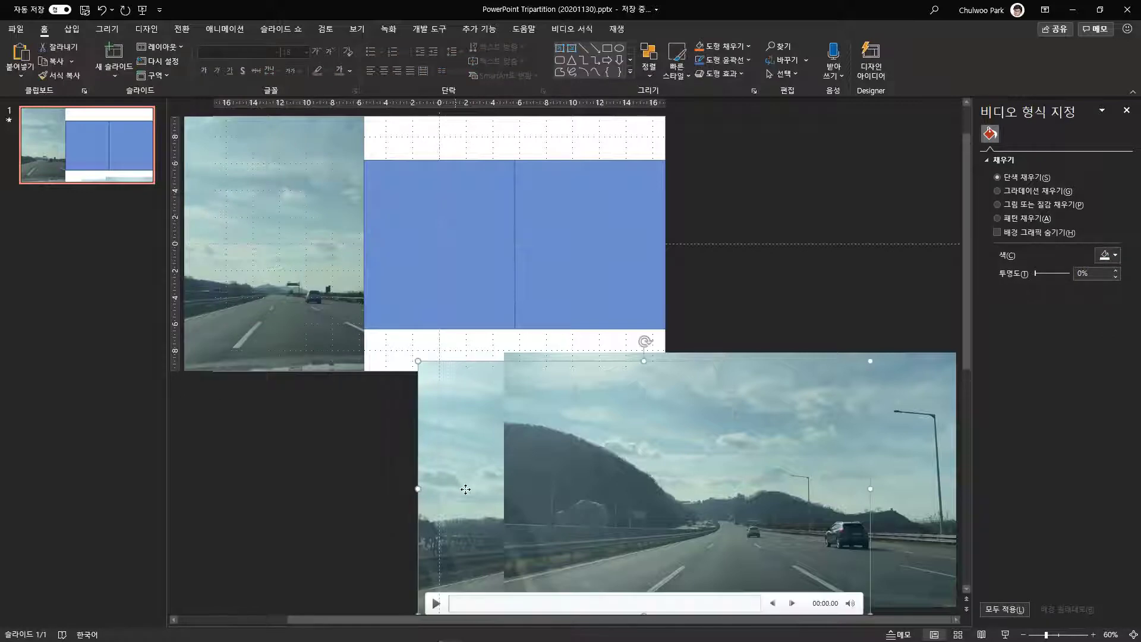
left_click_drag(456, 443, 260, 246)
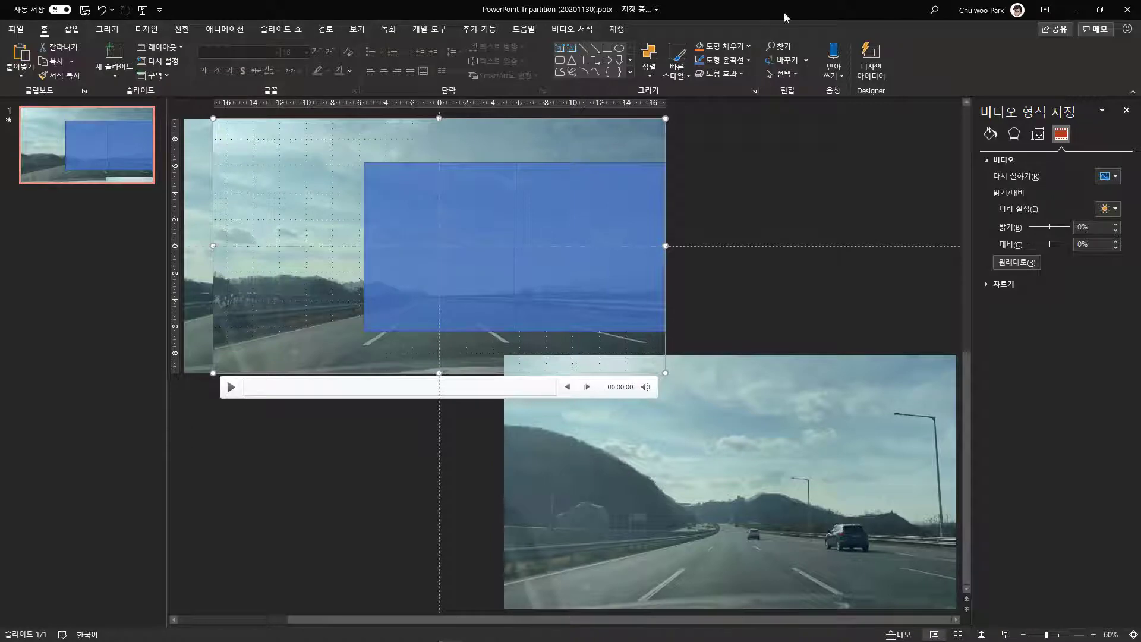
left_click(576, 31)
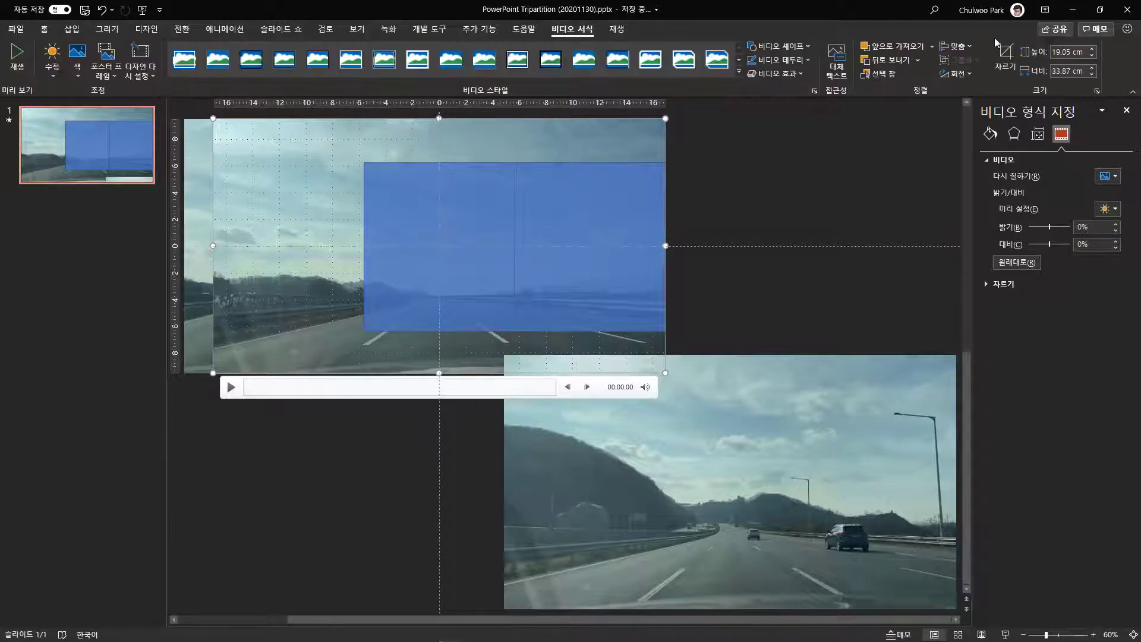
left_click(1005, 57)
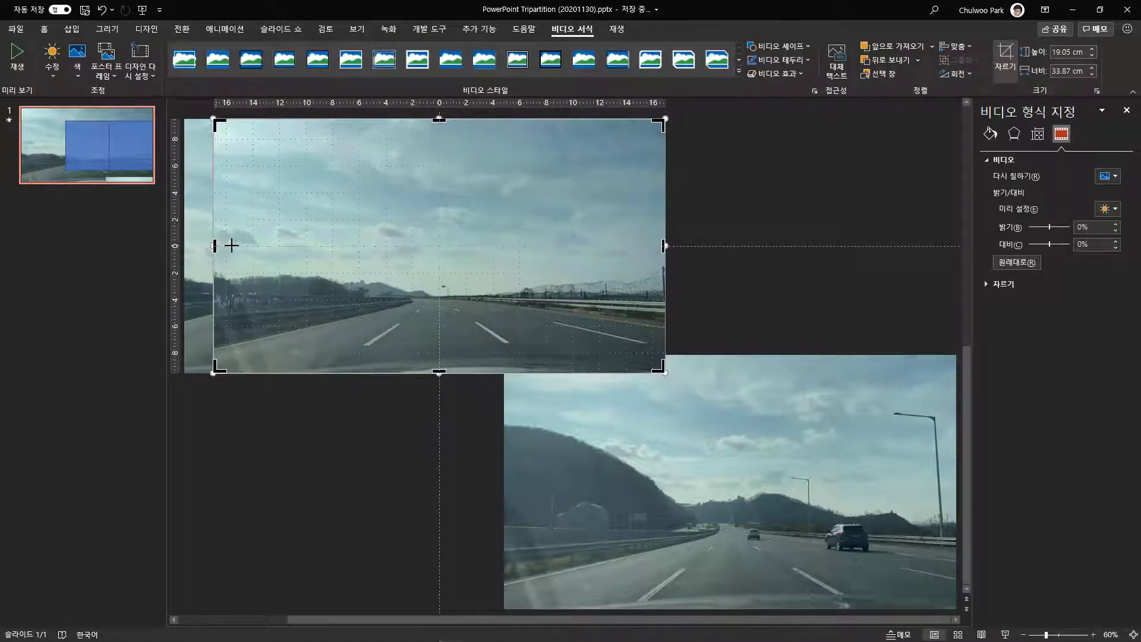
left_click_drag(231, 245, 363, 248)
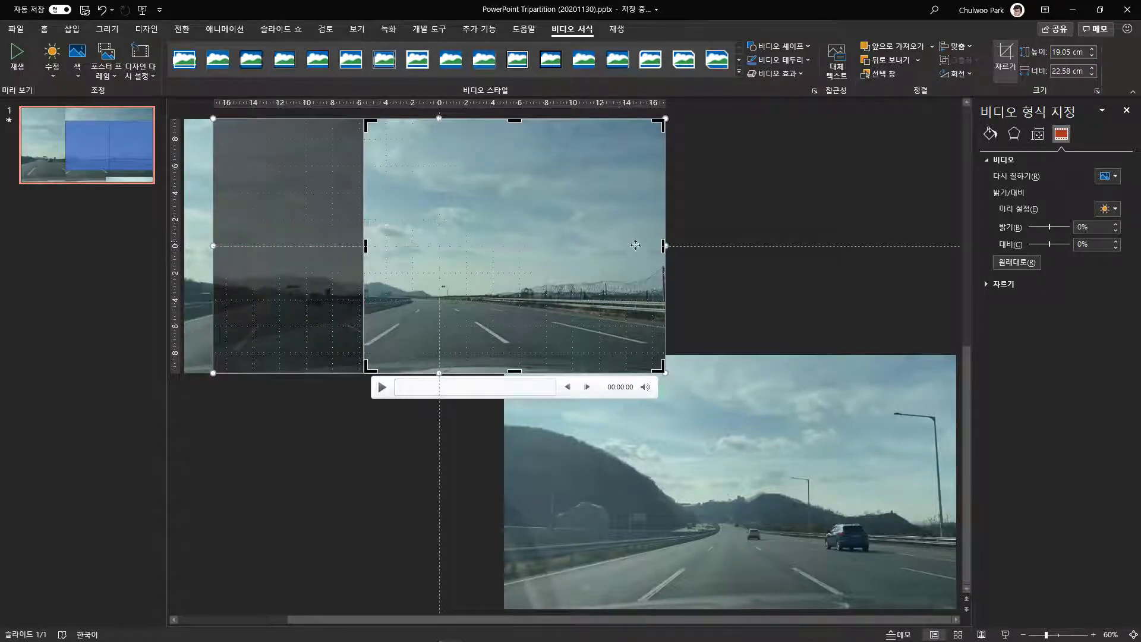
left_click_drag(664, 246, 513, 247)
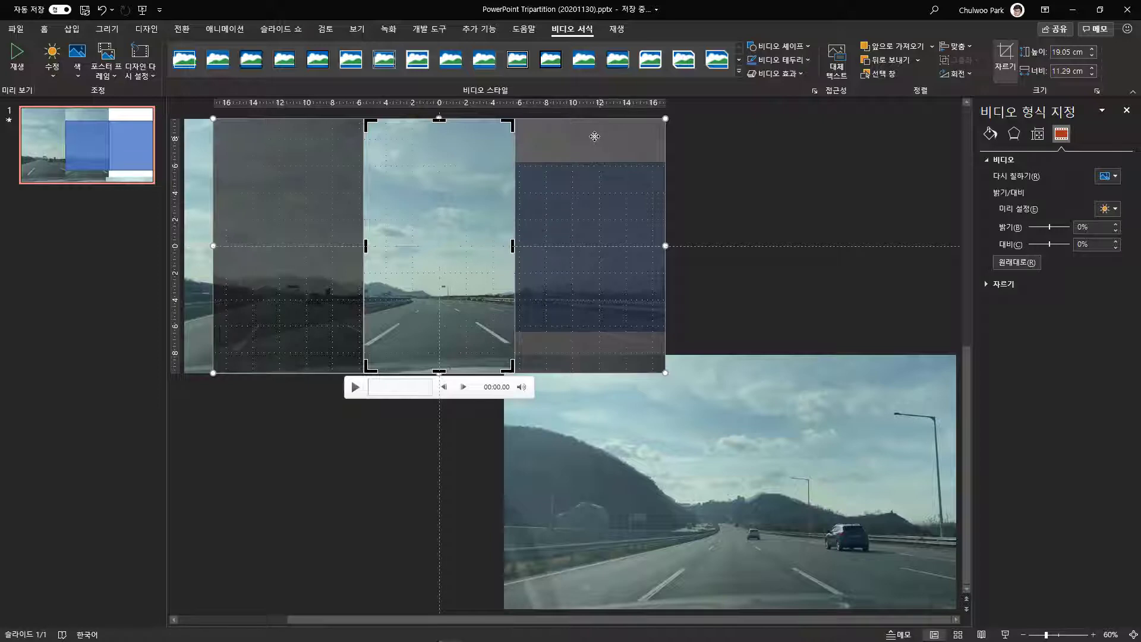
left_click(348, 344)
Delete the middle rectangle and move the third road video onto the slide behind the last rectangle, aligned with the slide's height.
left_click(458, 257)
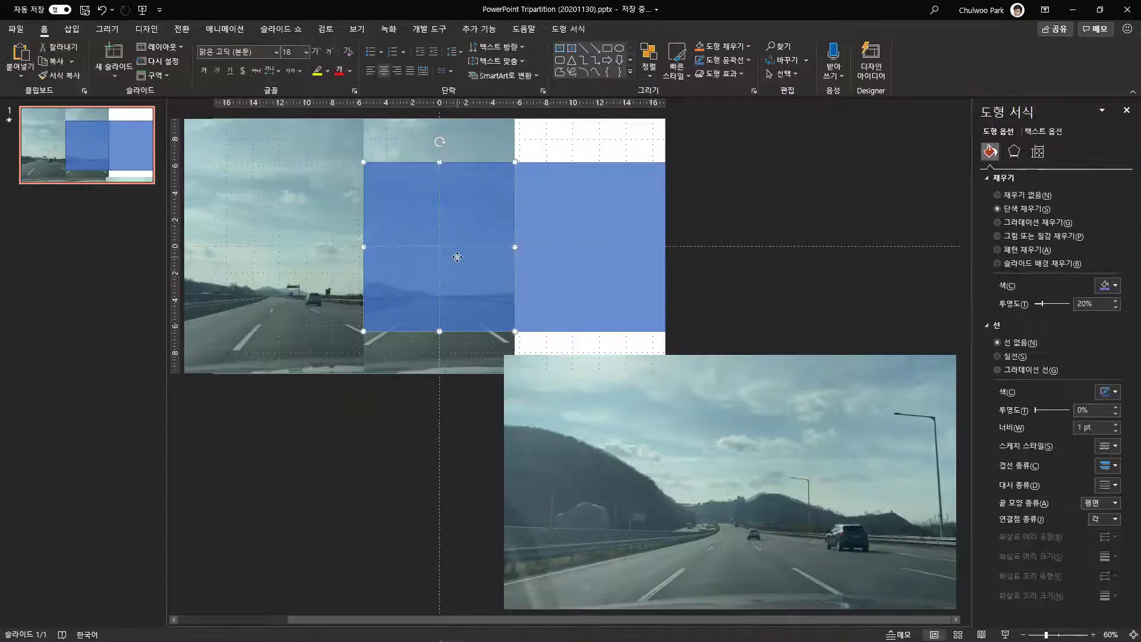
key("Delete")
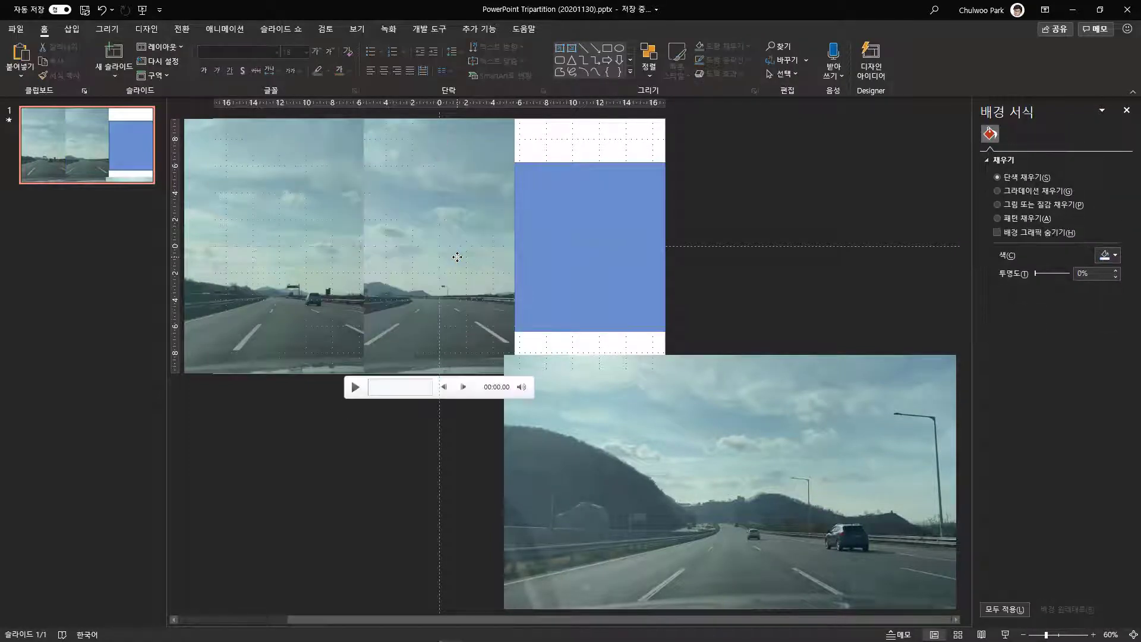
left_click(776, 510)
left_click_drag(776, 511, 628, 269)
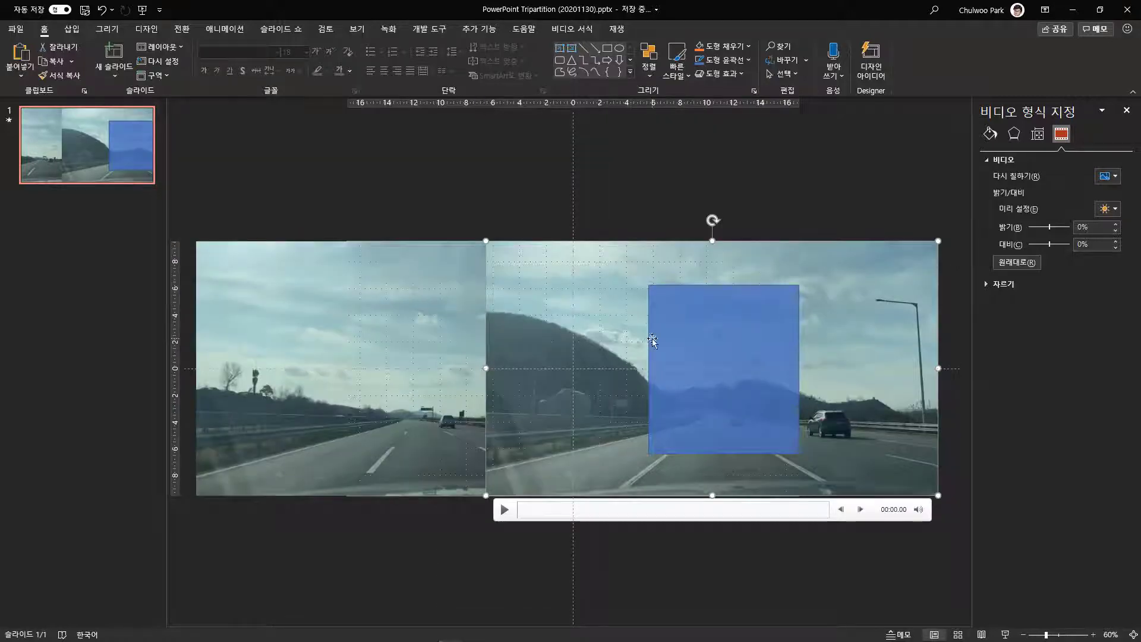
Crop both sides of the third video to the last rectangle, 11.29 cm wide, and delete that rectangle.
left_click(575, 30)
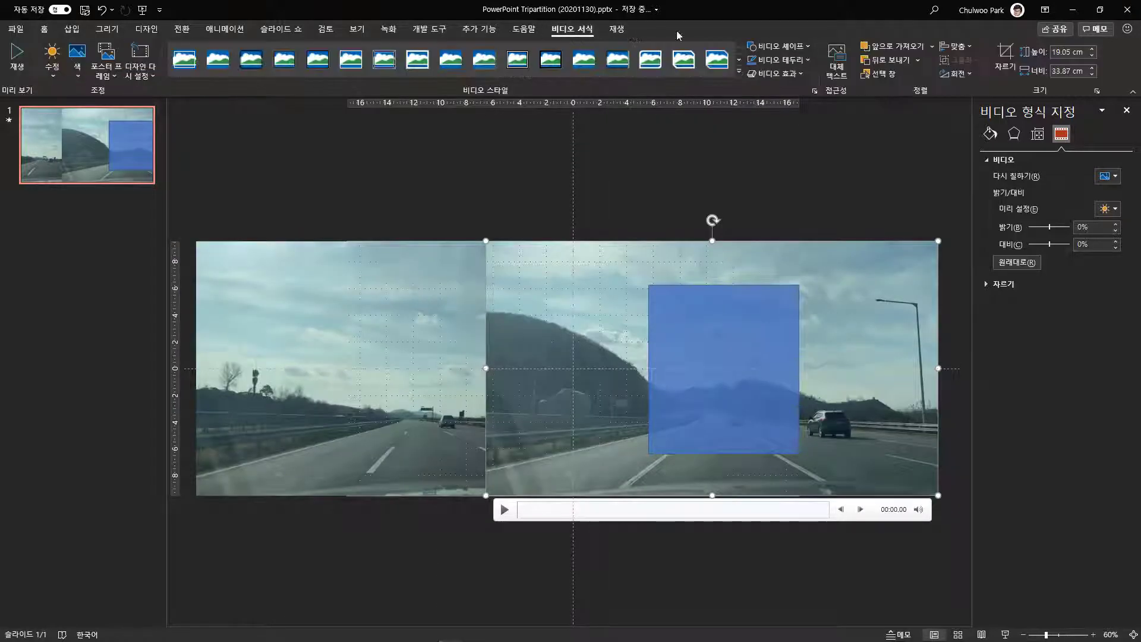
left_click(1005, 60)
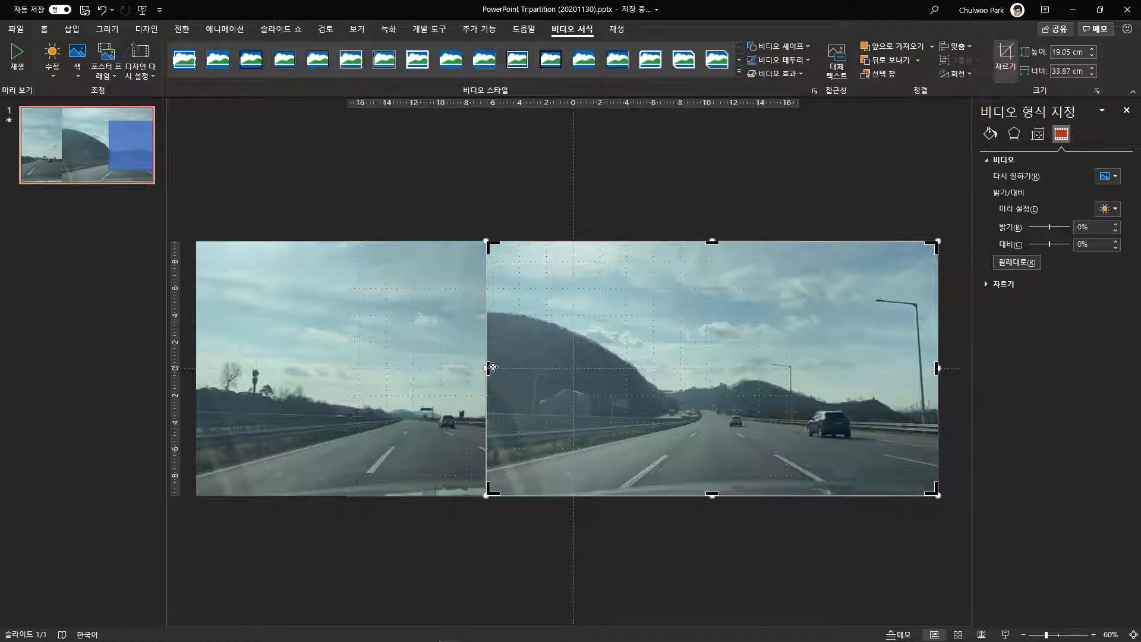
left_click_drag(487, 369, 648, 382)
key("Escape")
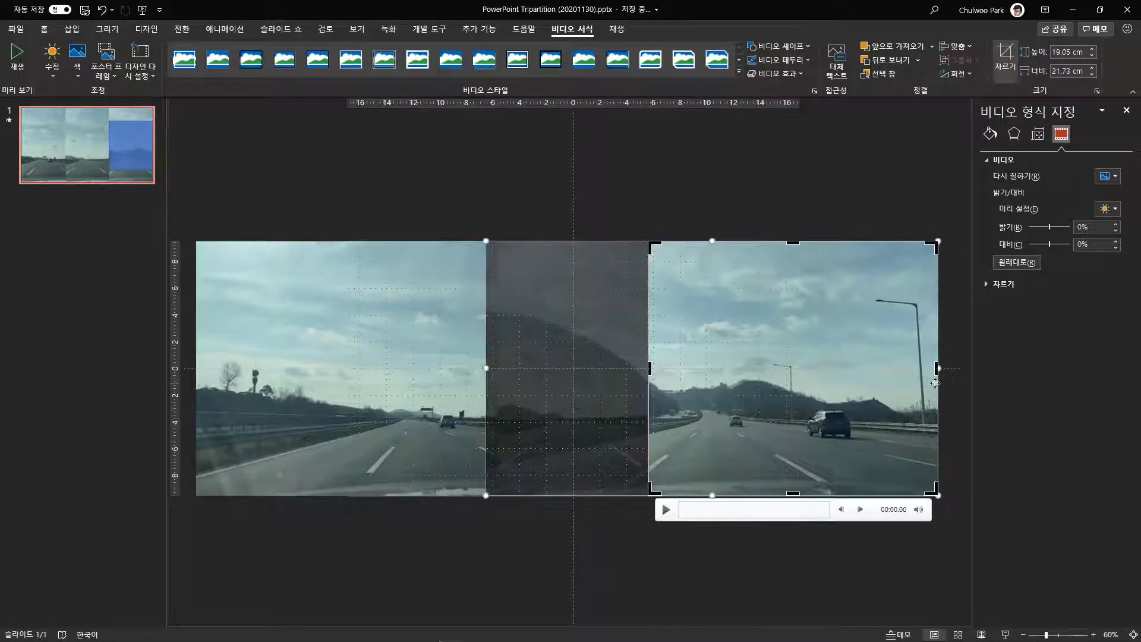
left_click_drag(938, 369, 796, 368)
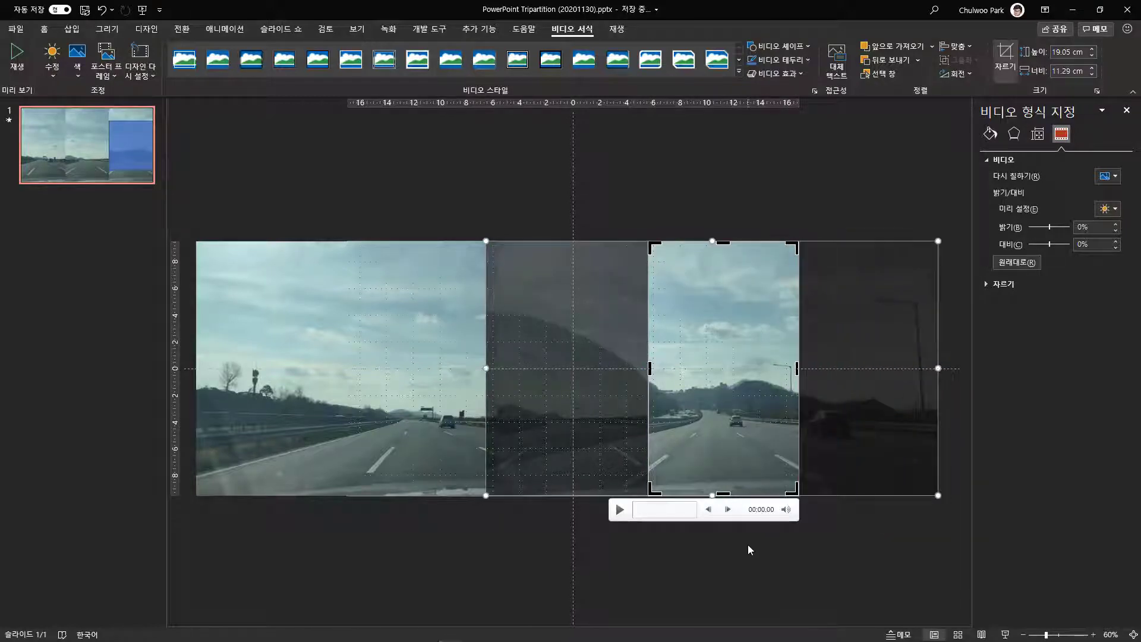
left_click(747, 544)
left_click(715, 391)
key("Delete")
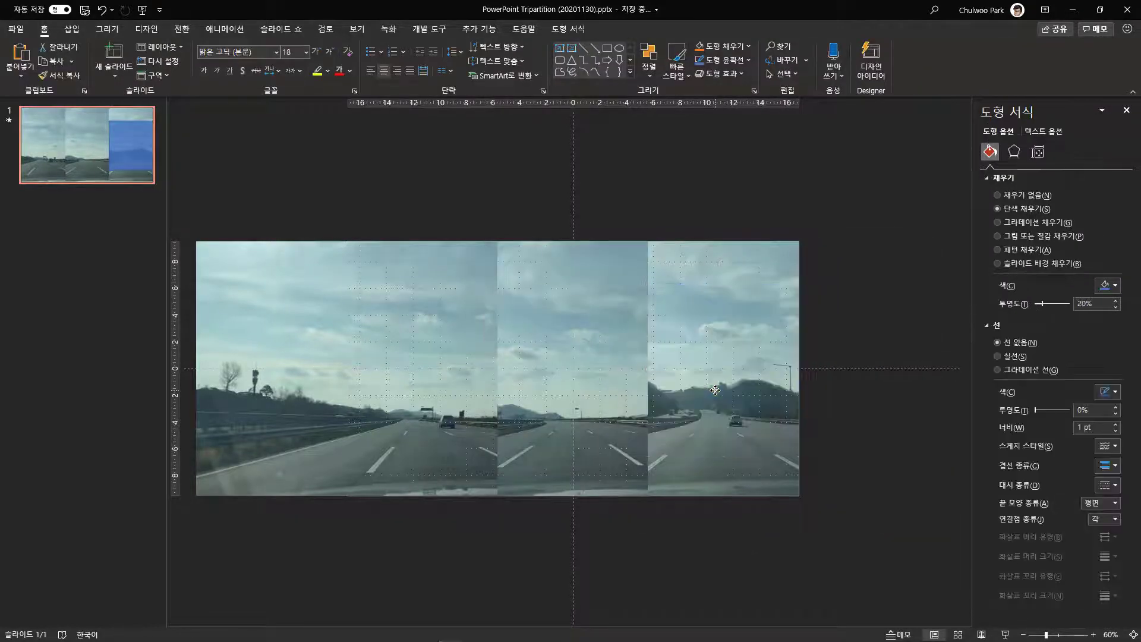
Crop the first video's left side to the slide's left edge, 11.29 cm wide, and preview the slide show.
left_click(422, 353)
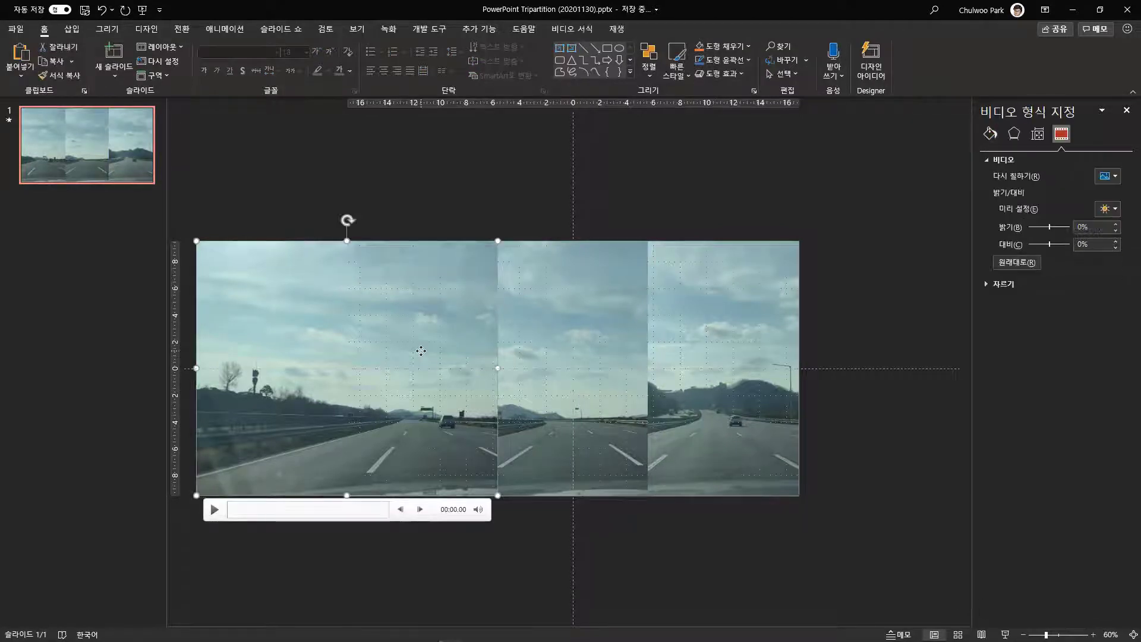
left_click(627, 31)
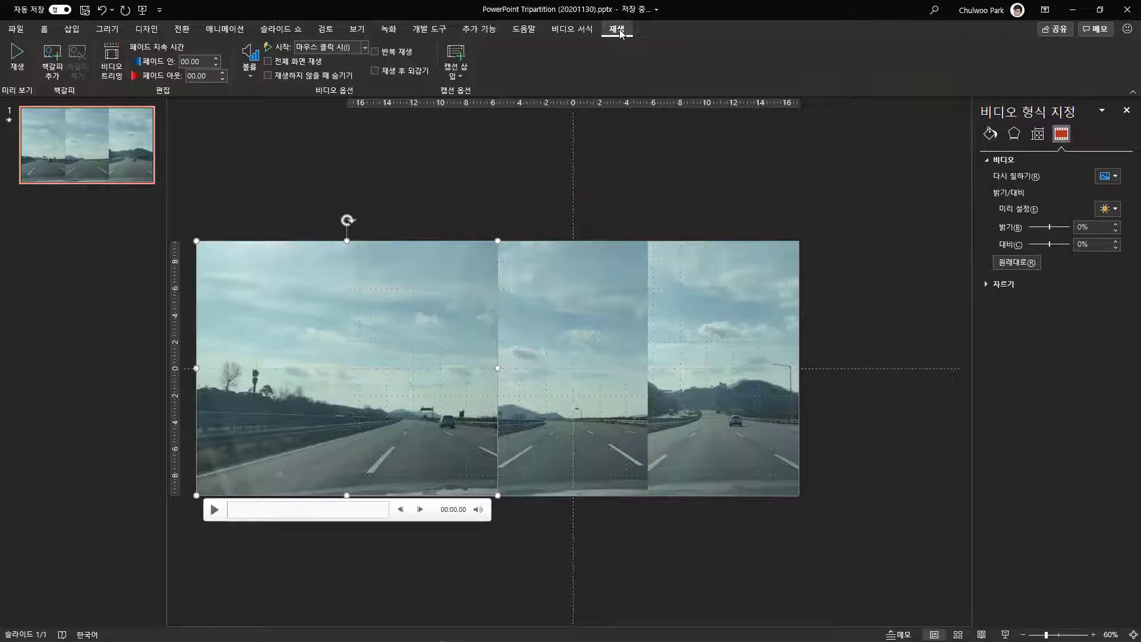
left_click(572, 29)
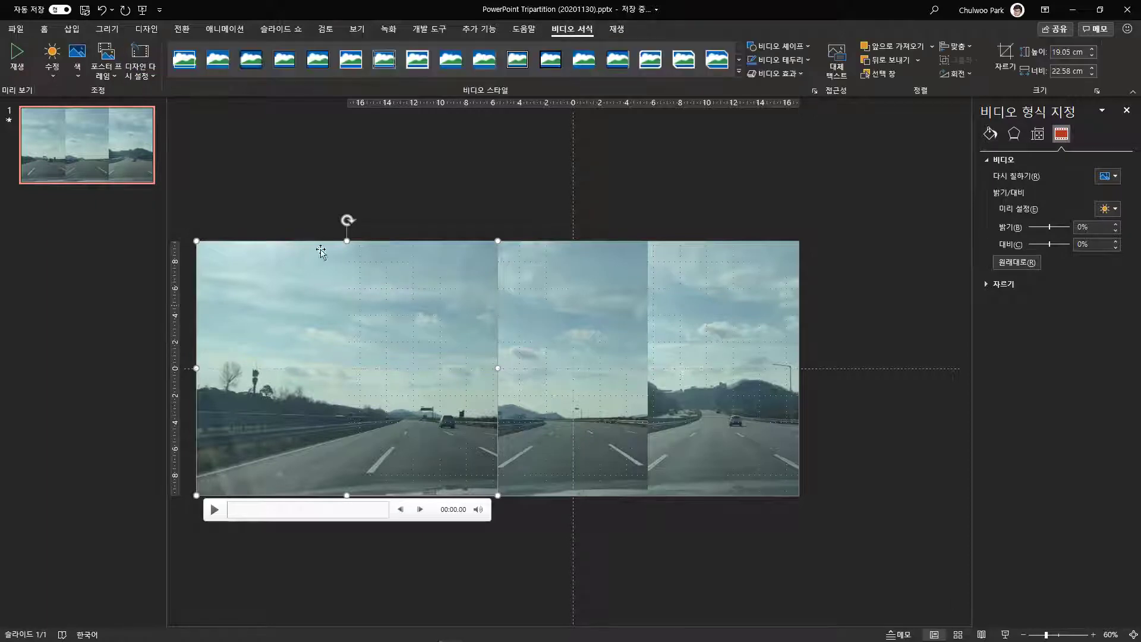
left_click(1005, 55)
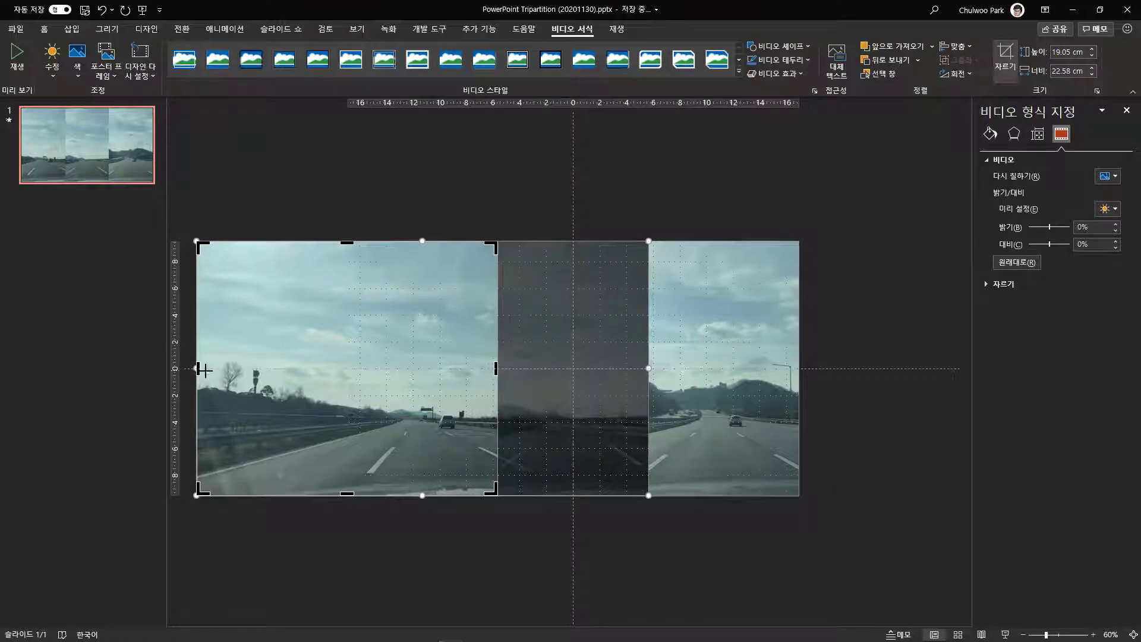
left_click_drag(203, 370, 347, 376)
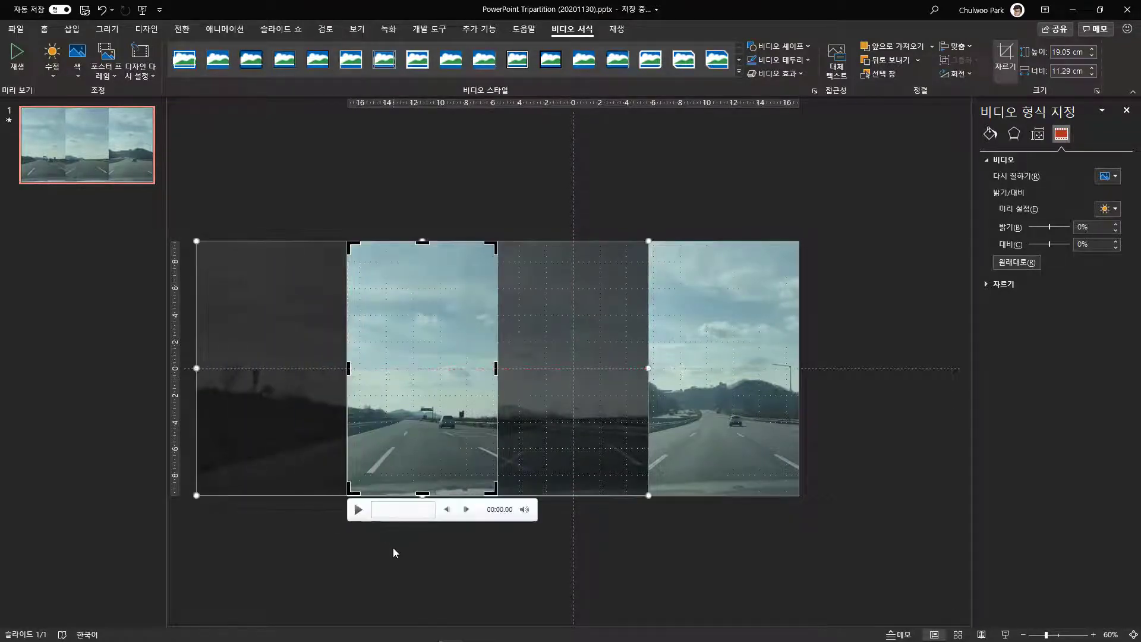
left_click(393, 548)
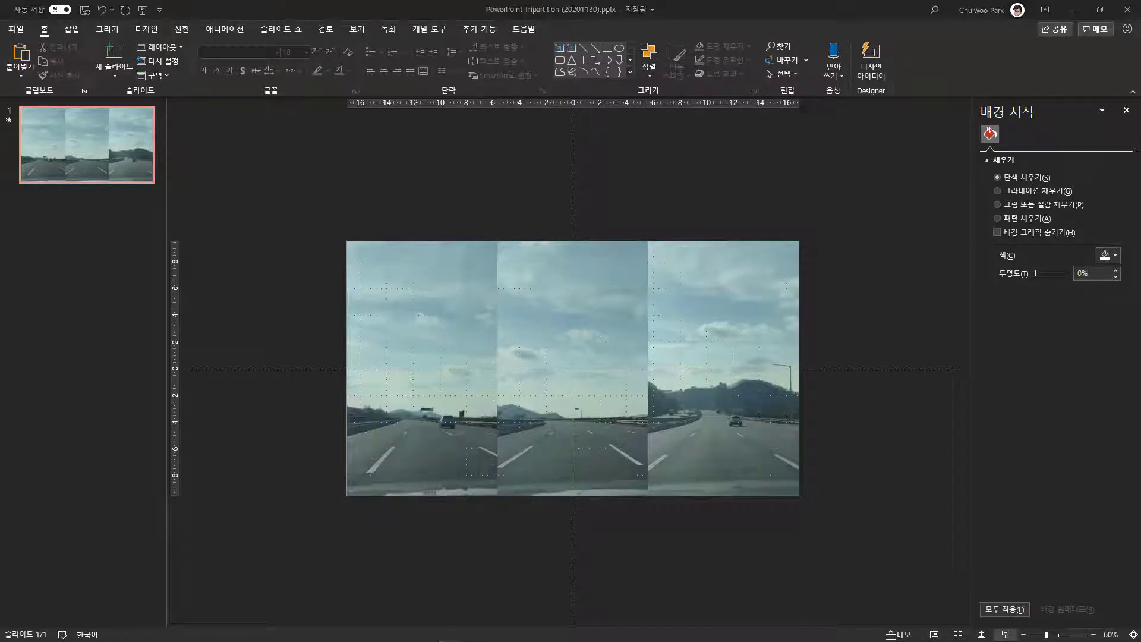
left_click(1005, 634)
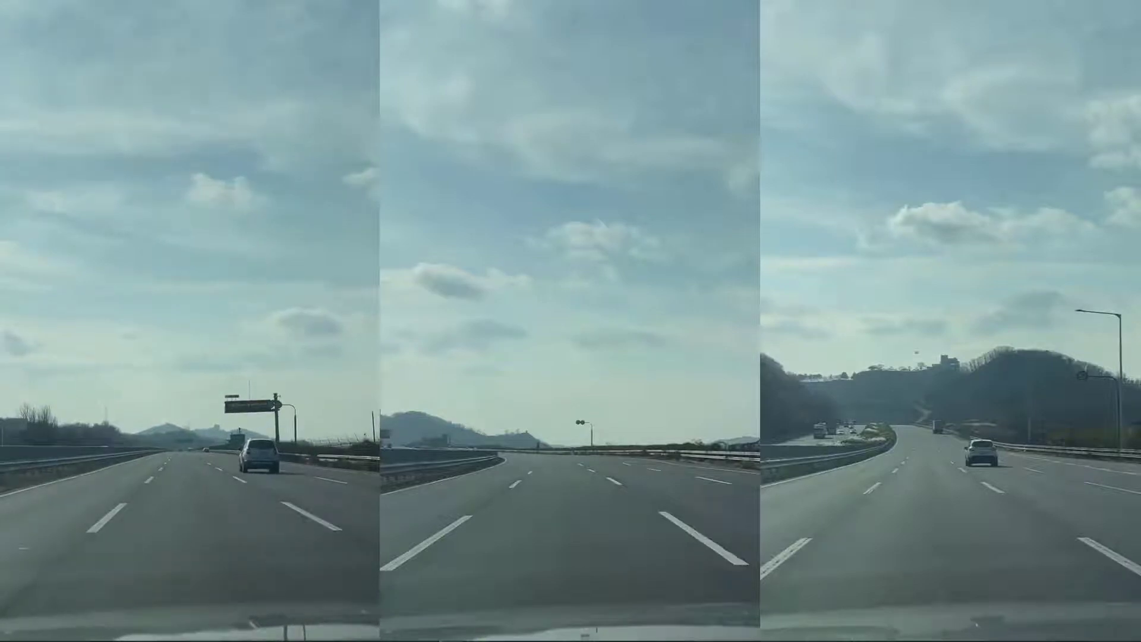
key("Escape")
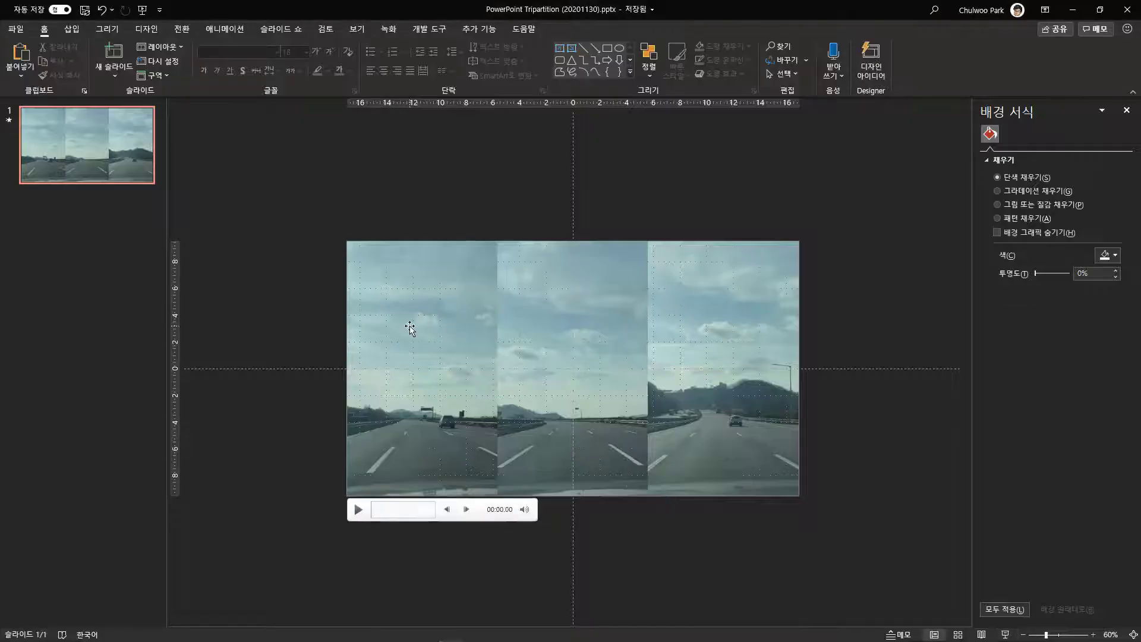
Set all three videos to start playing automatically (자동 실행).
left_click(410, 327)
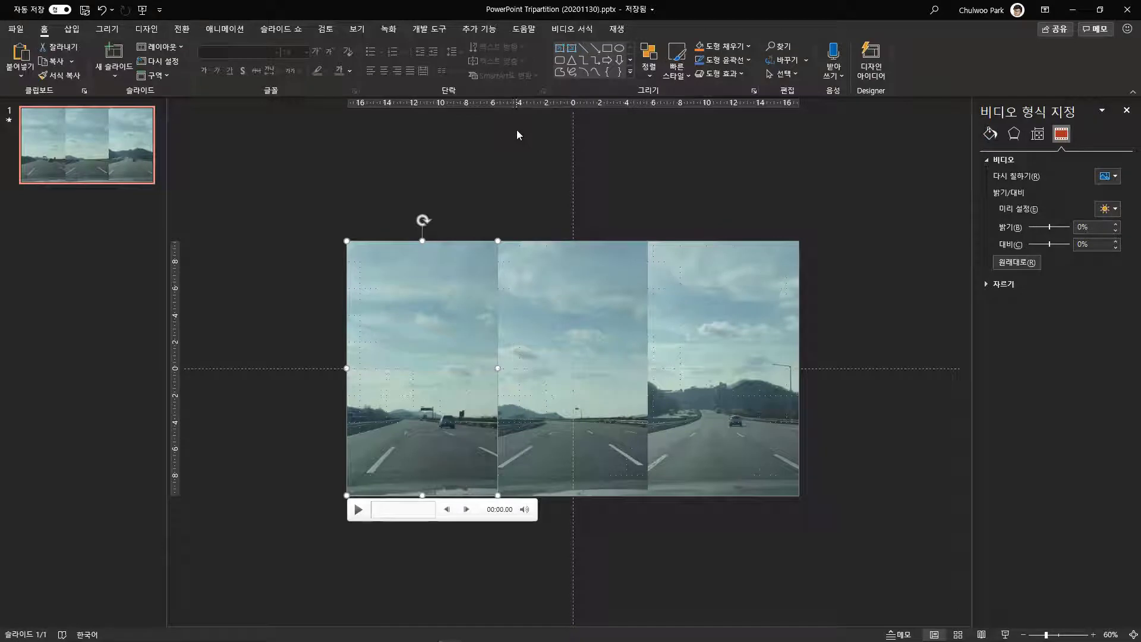
left_click(563, 359, "shift")
left_click(693, 356, "shift")
left_click(617, 29)
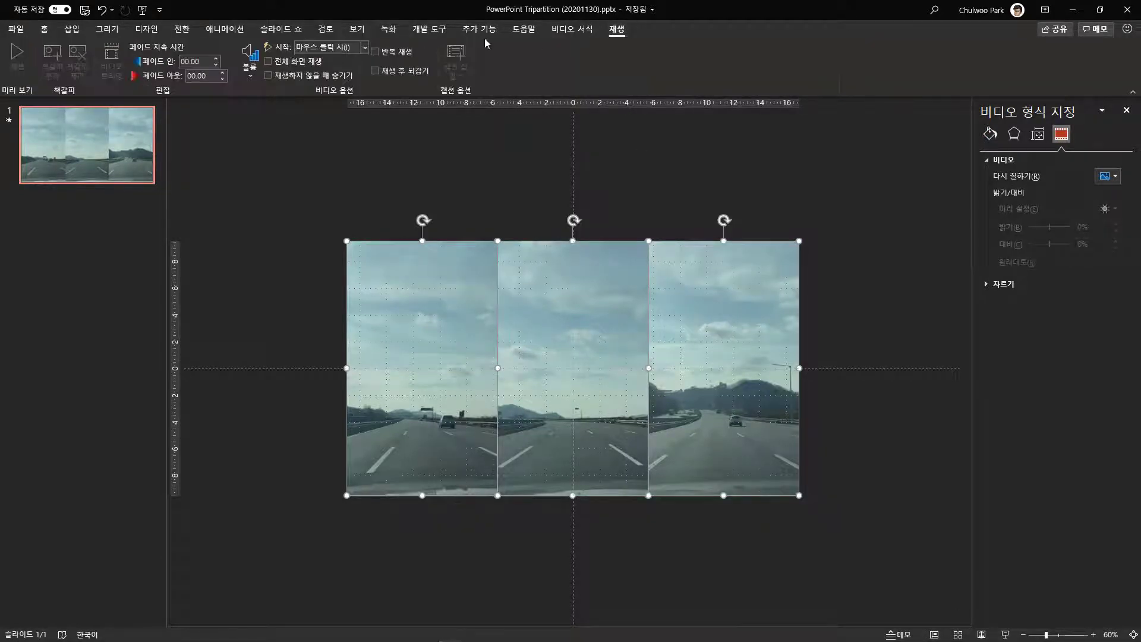
left_click(364, 48)
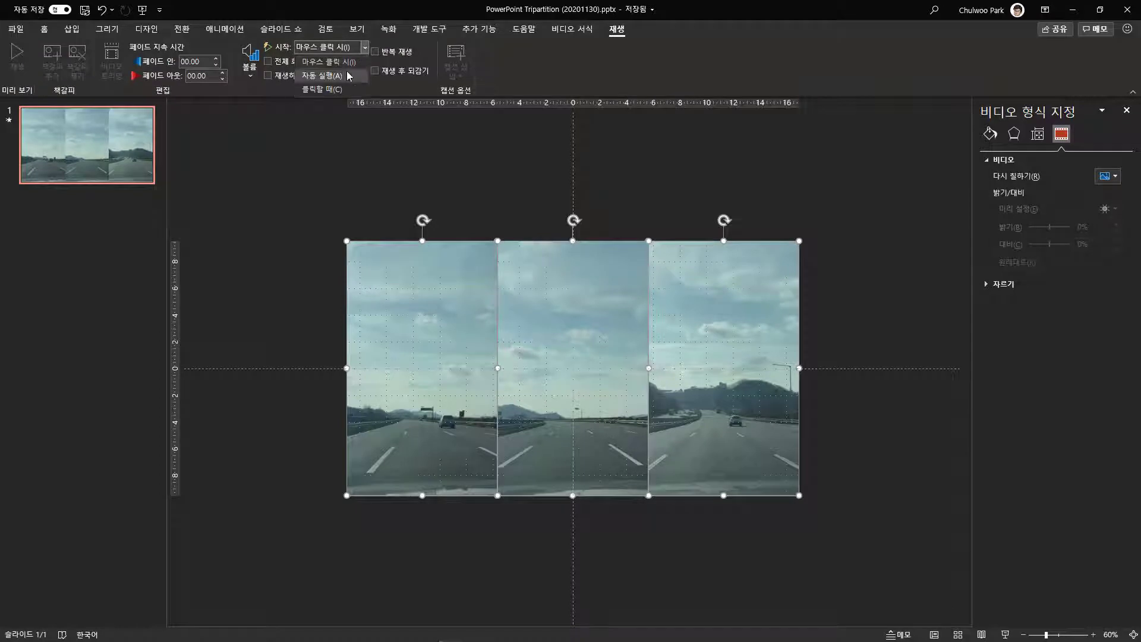
left_click(349, 75)
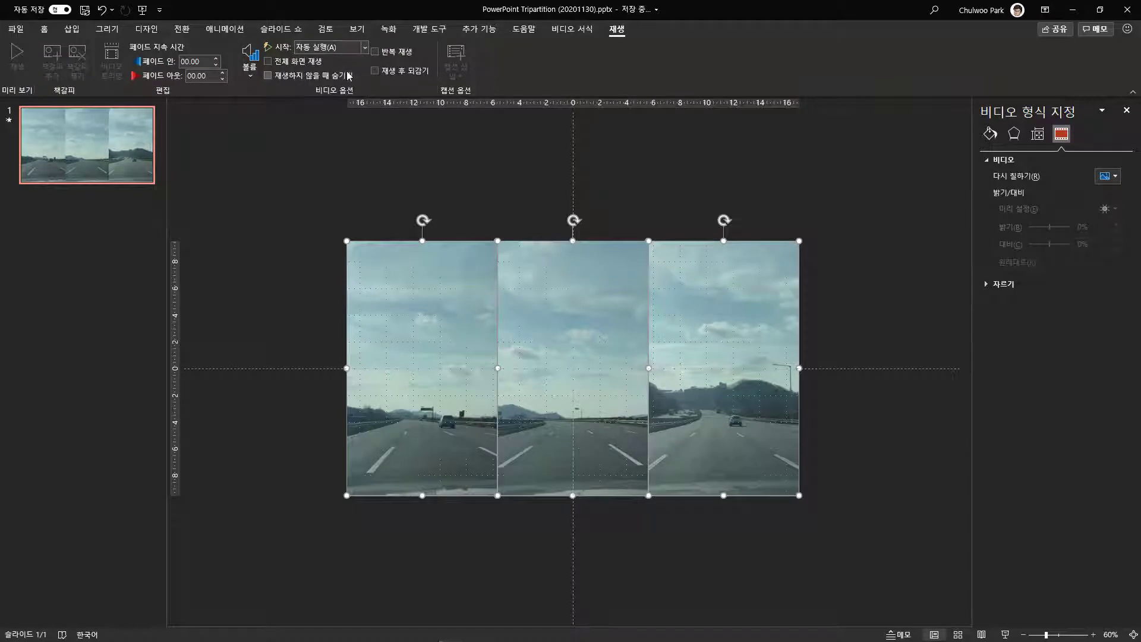
left_click(298, 149)
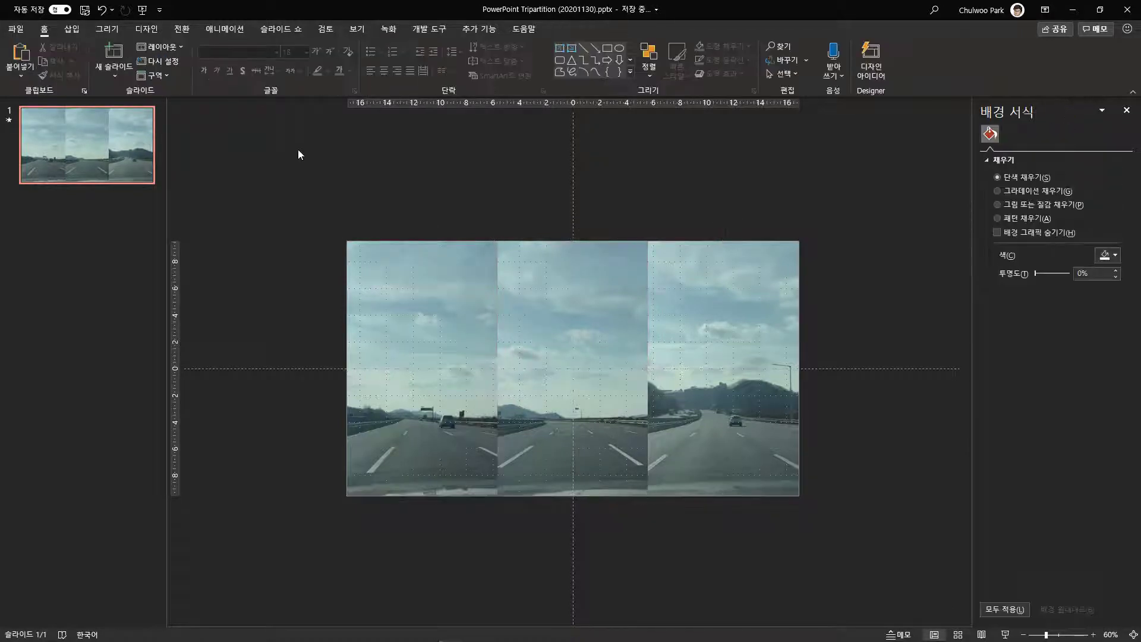
Run the slide show to test the automatic start of the videos, playing and pausing the middle one.
left_click(1004, 635)
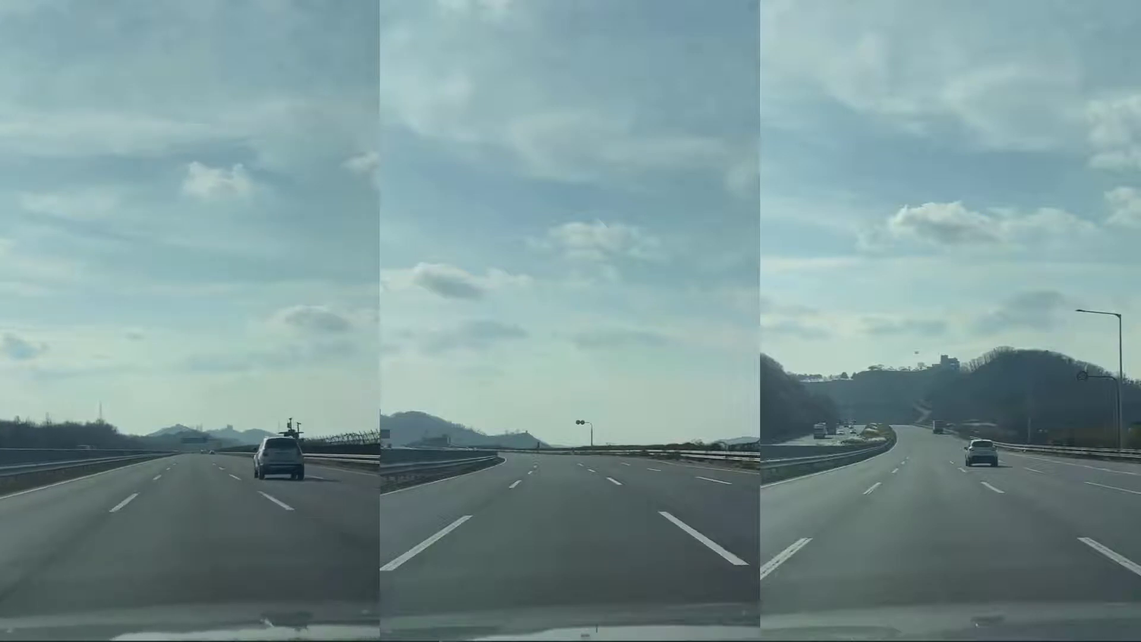
left_click(707, 484)
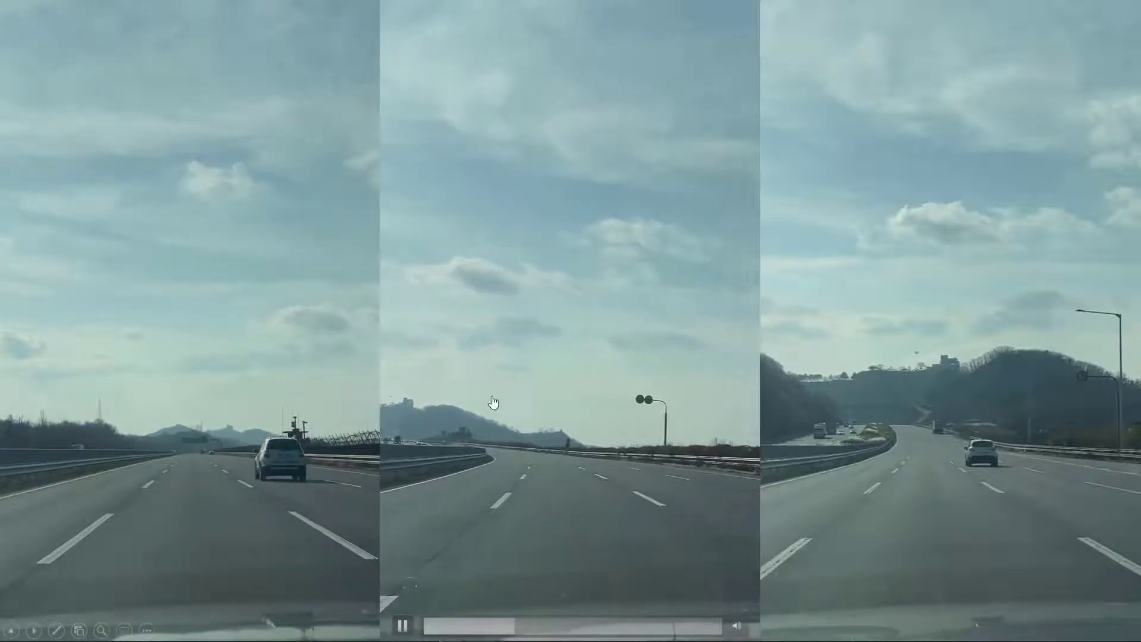
mouse_move(890, 362)
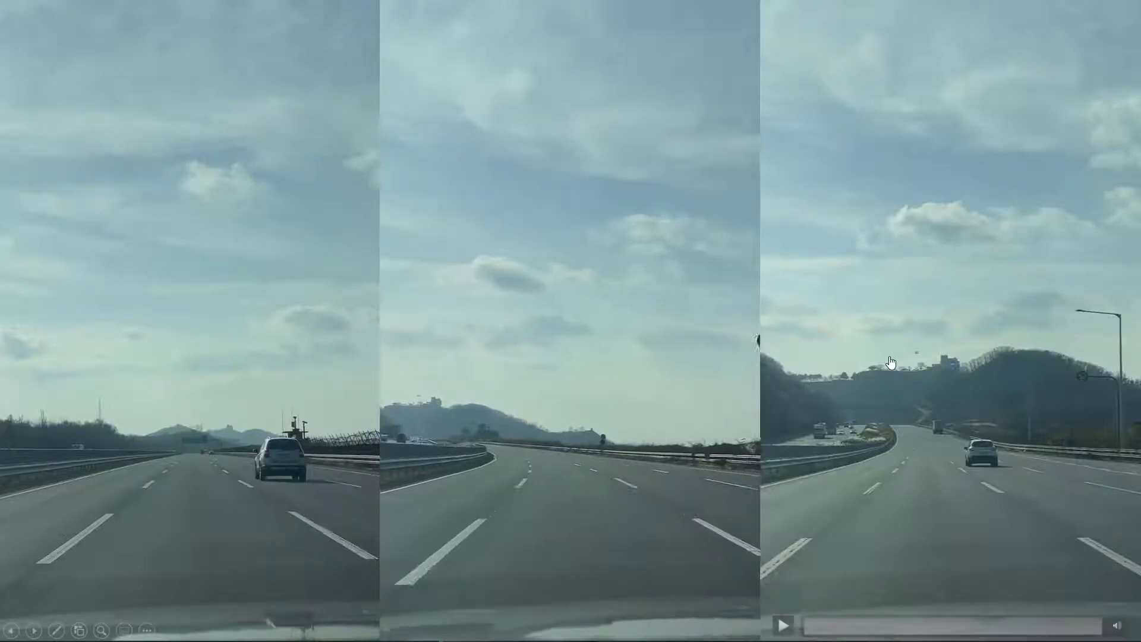
left_click(624, 303)
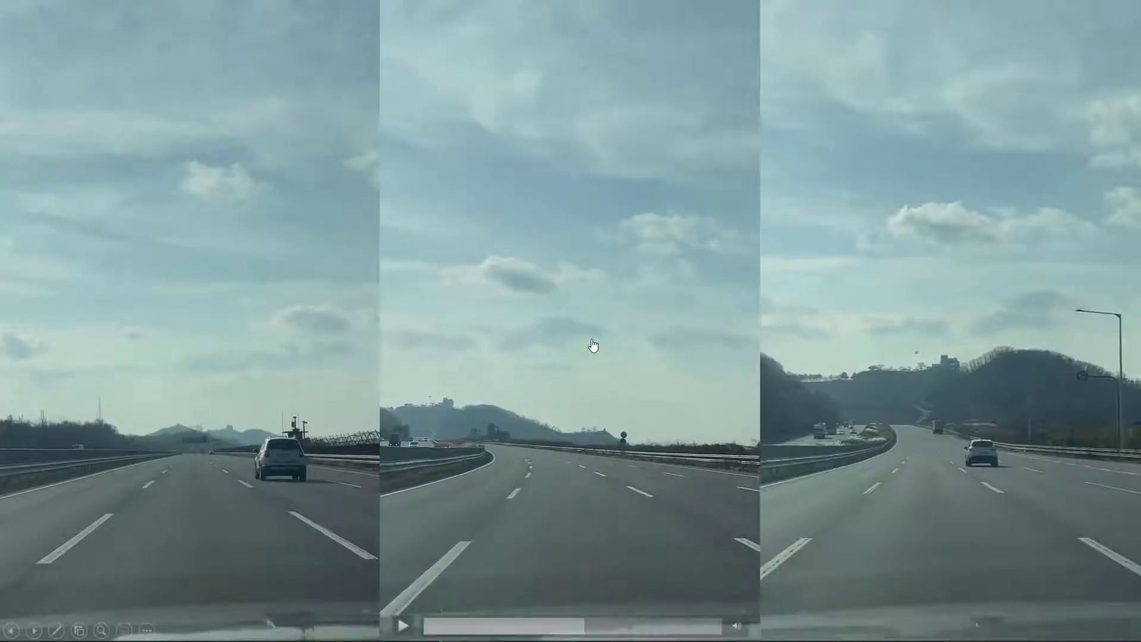
key("Escape")
Set the middle and right videos' animations to start with the previous effect (이전 효과와 함께) and preview the slide show.
left_click(545, 334)
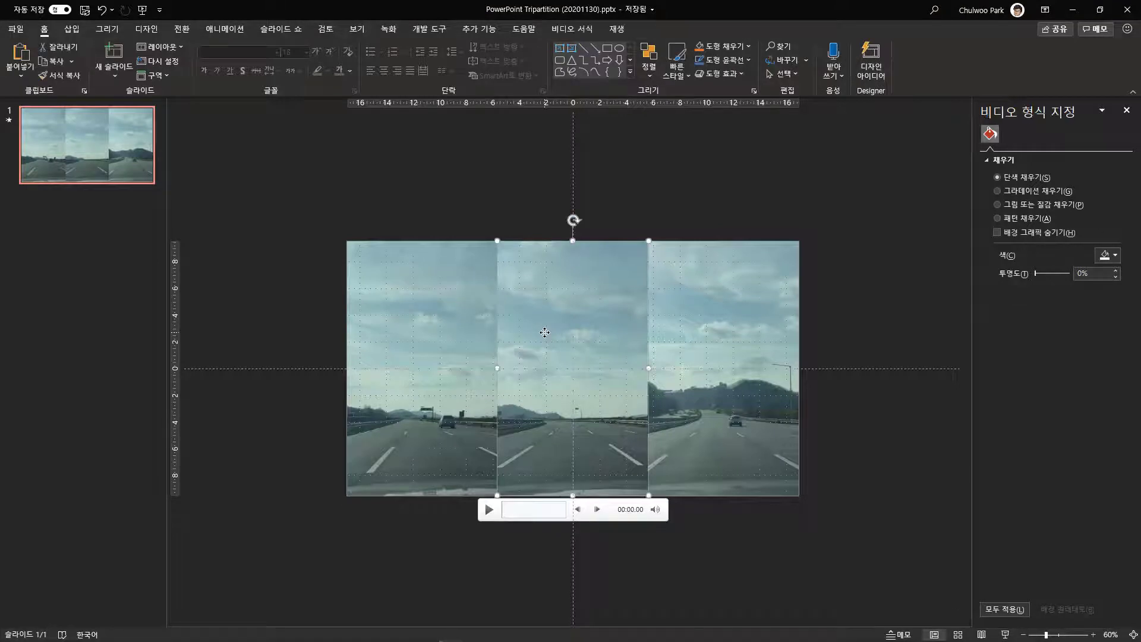
left_click(750, 337, "shift")
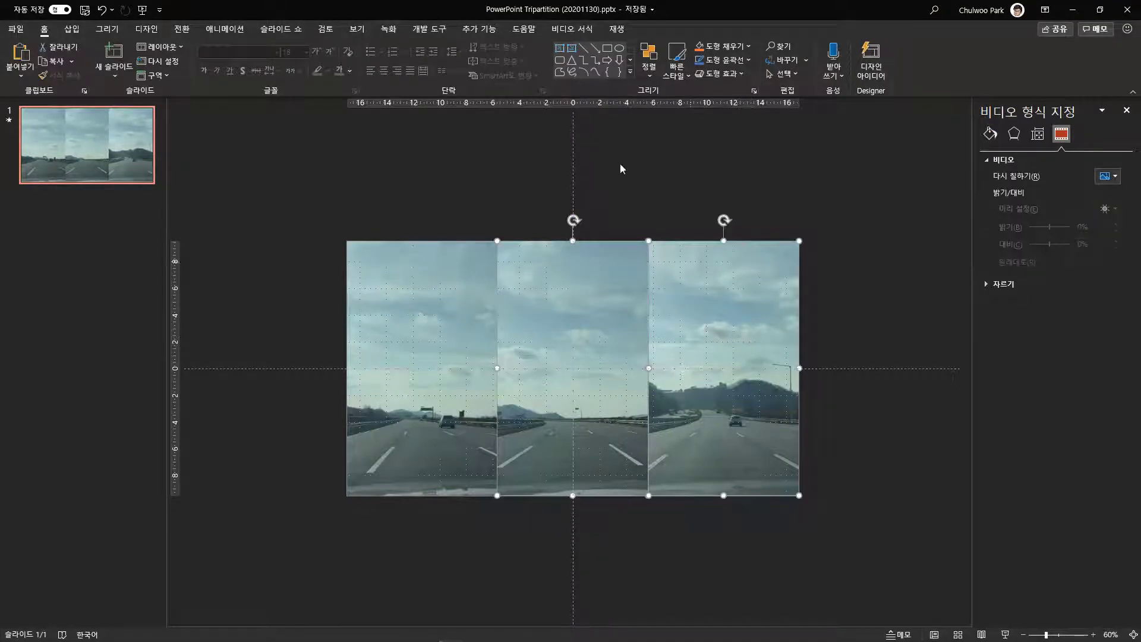
left_click(237, 29)
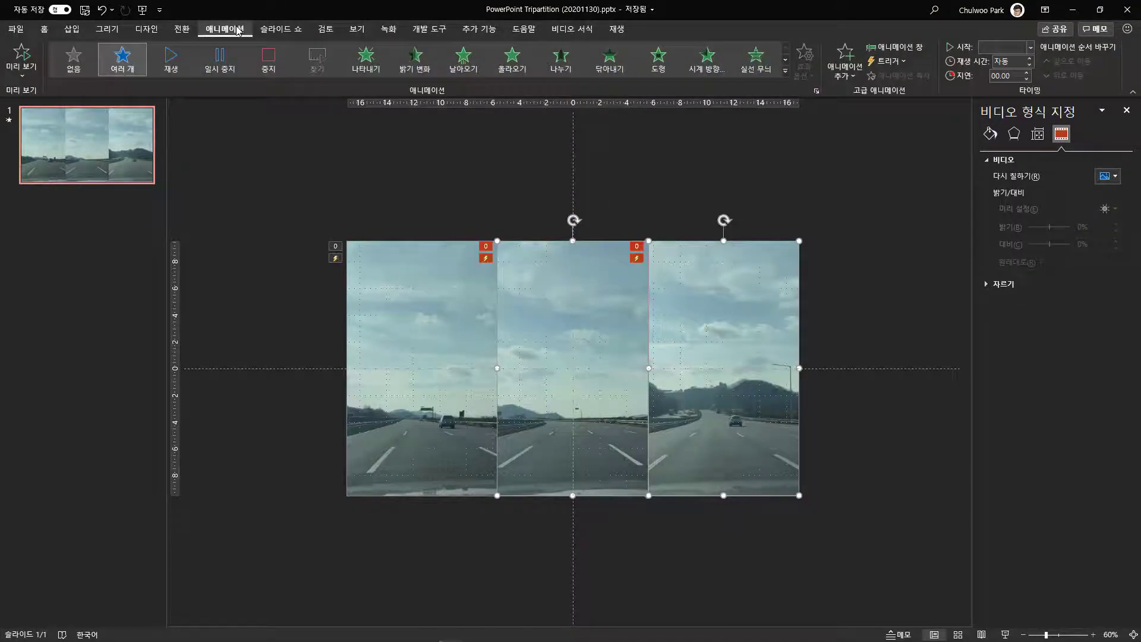
left_click(1031, 50)
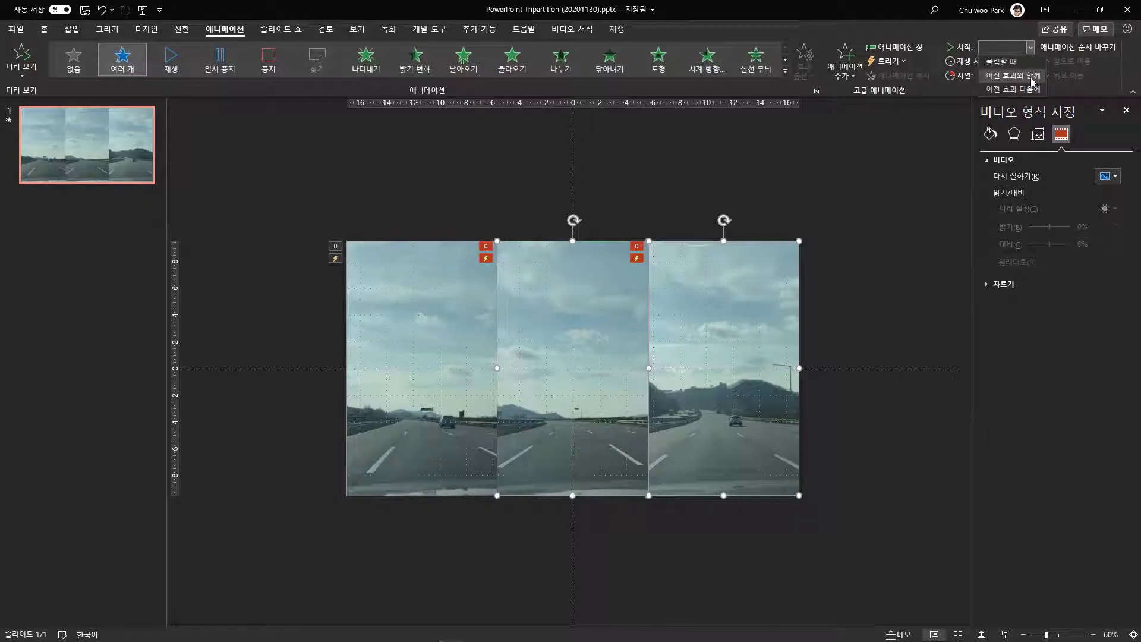
left_click(1013, 76)
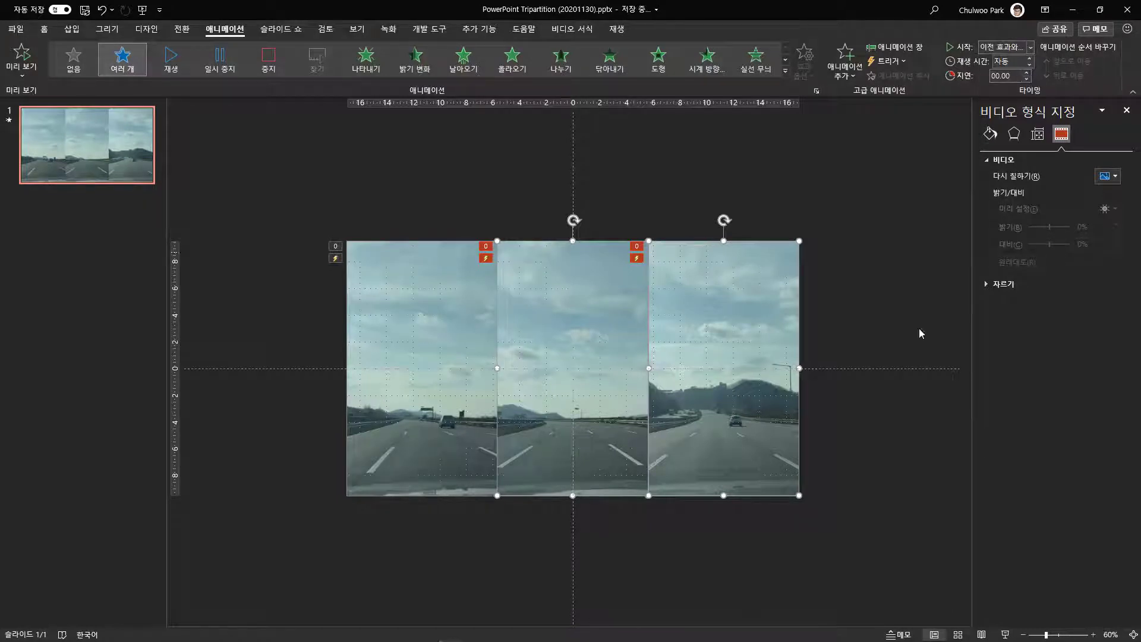
left_click(1008, 635)
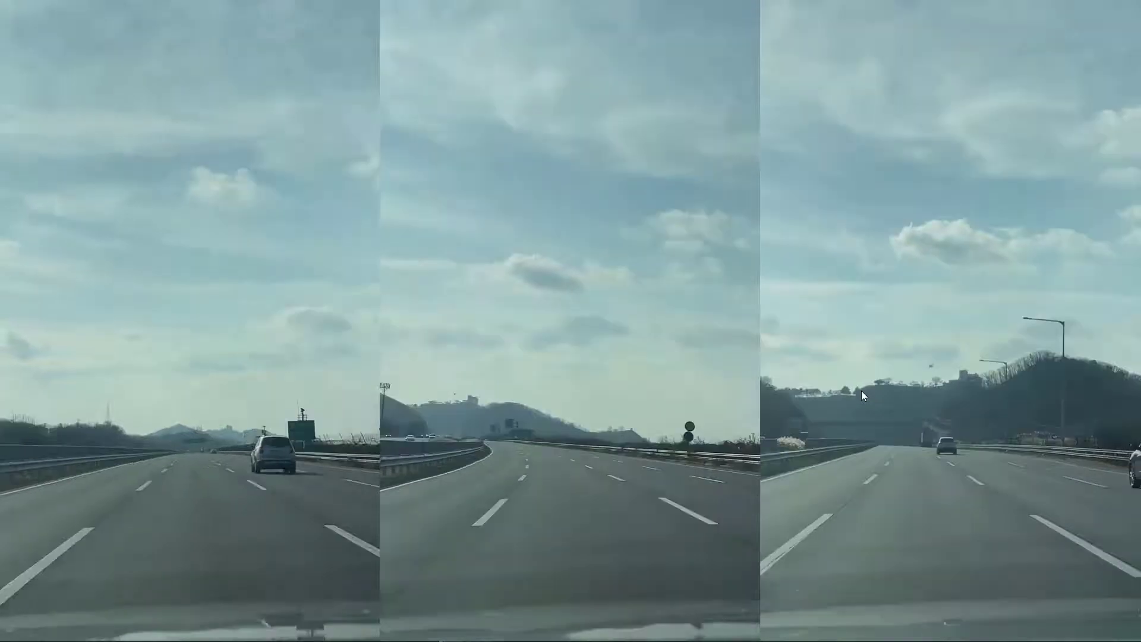
key("Escape")
Duplicate the slide and reset the left video on the copy to its original design and size.
left_click(112, 230)
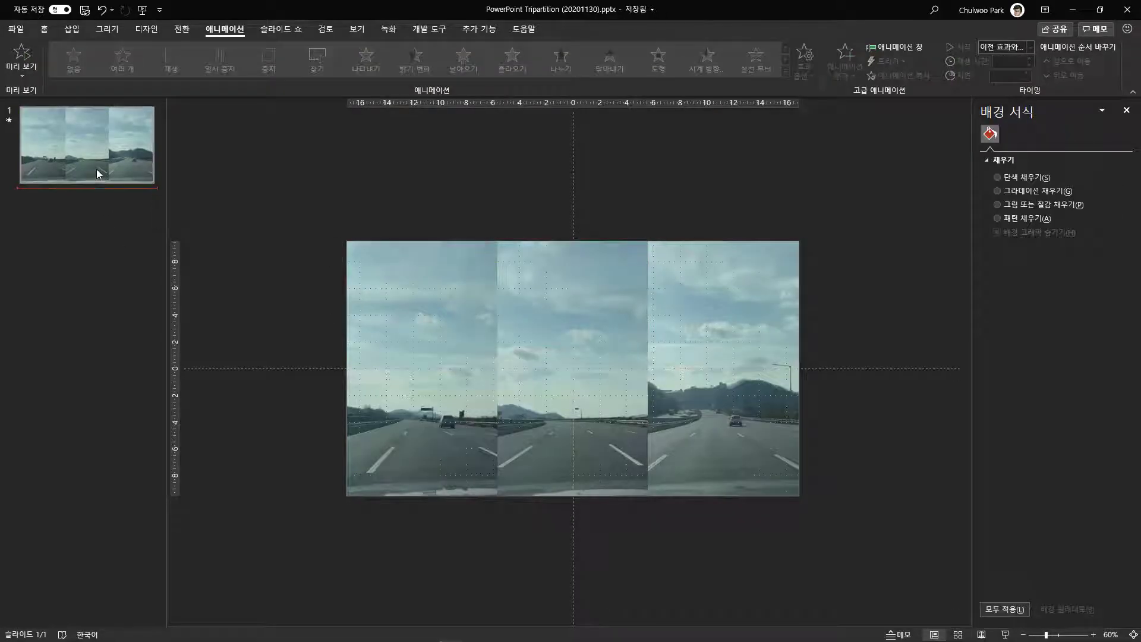
key("ctrl+d")
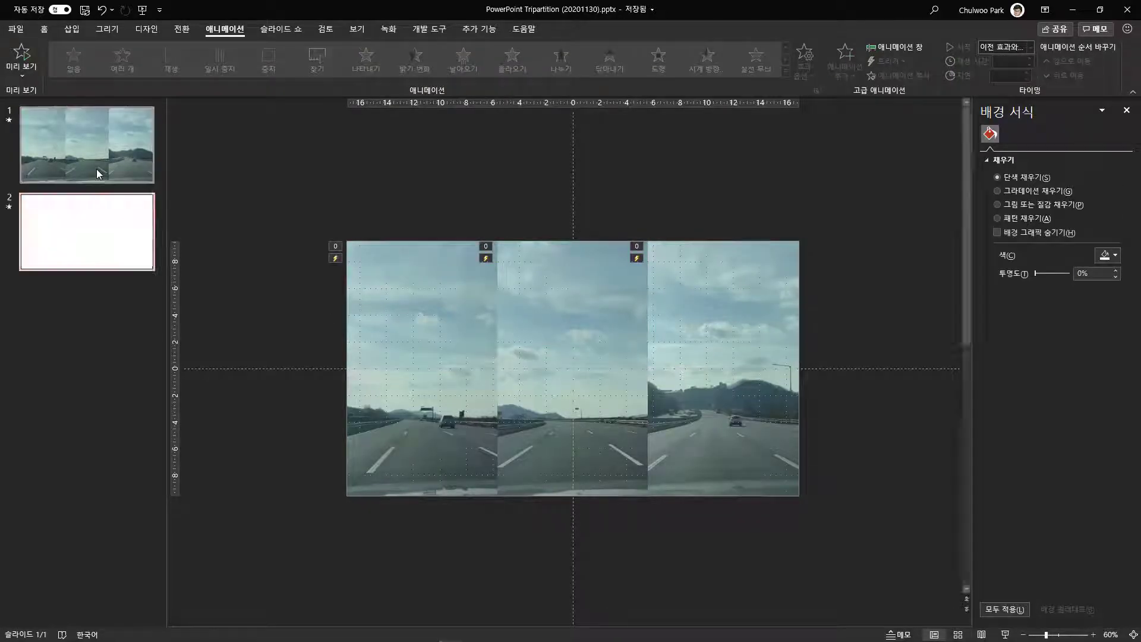
left_click(412, 359)
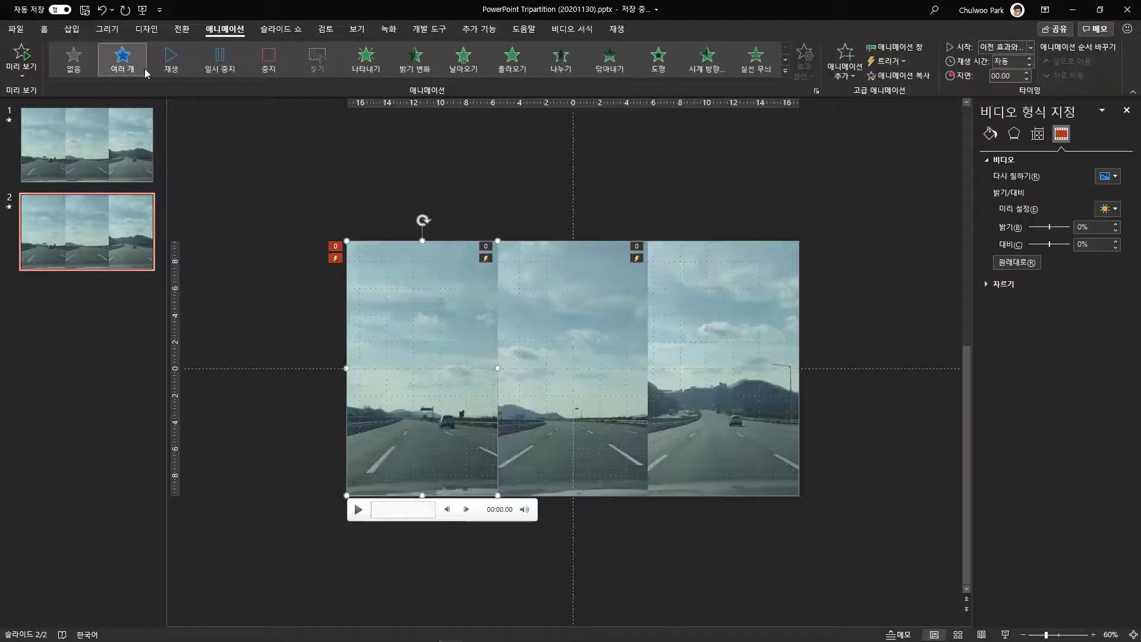
left_click(590, 31)
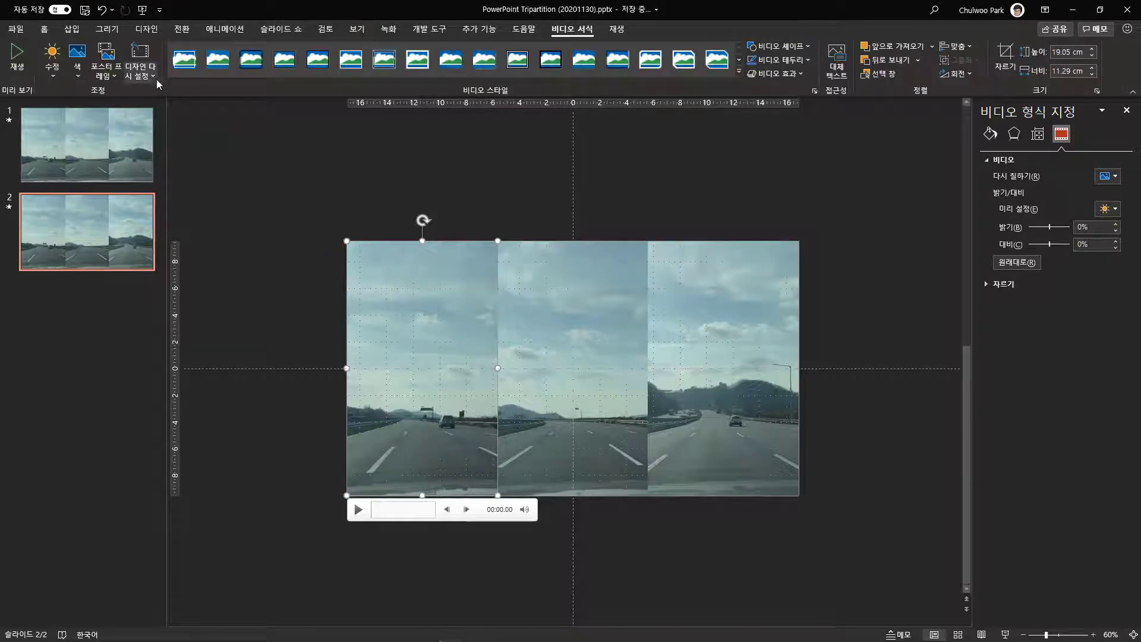
left_click(167, 111)
Move the left and middle videos down toward the slide's lower edge and reset the middle video's design and size.
left_click_drag(451, 330, 489, 534)
scroll(499, 382, "down", 2)
key("ctrl+z")
key("ctrl+z")
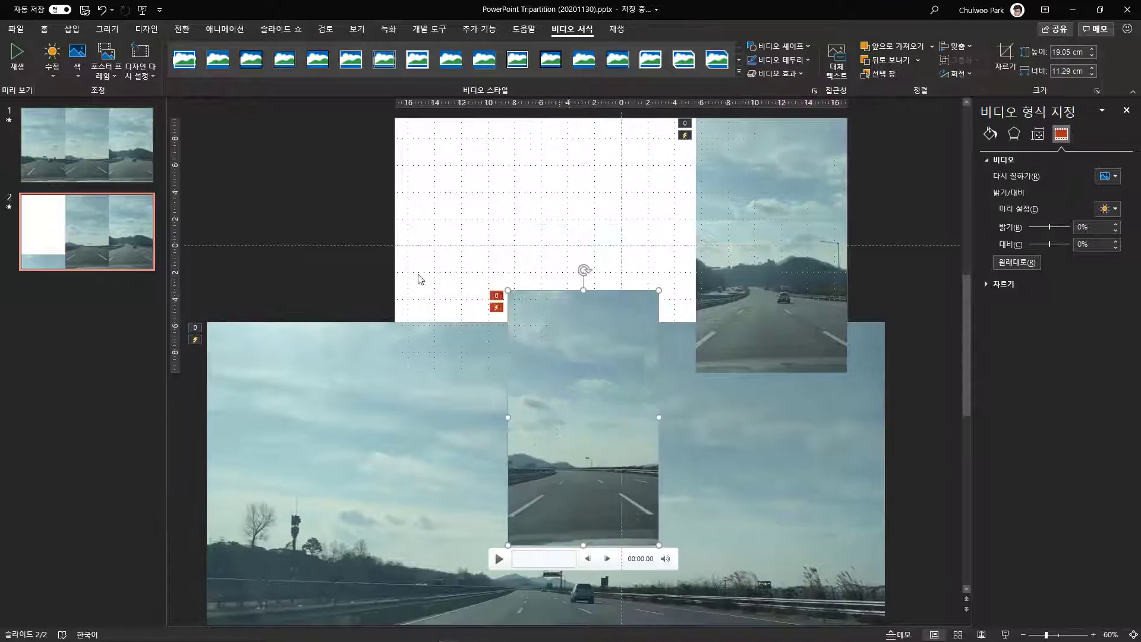
left_click(149, 78)
left_click(160, 108)
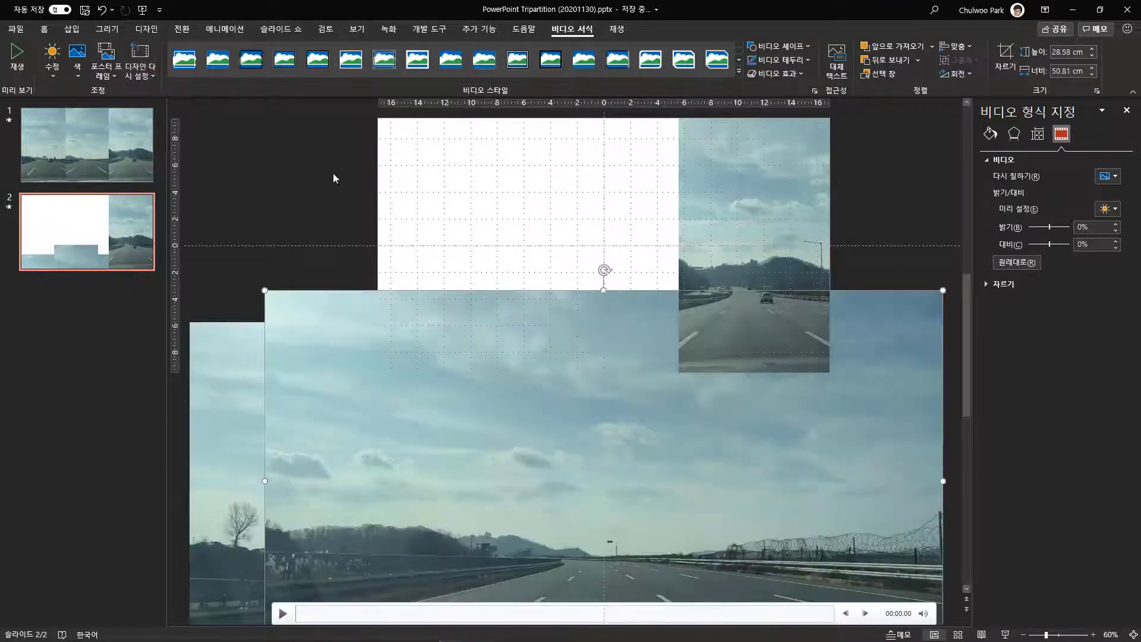
Move the right video down and reset it to its original design and size.
left_click_drag(751, 229, 764, 463)
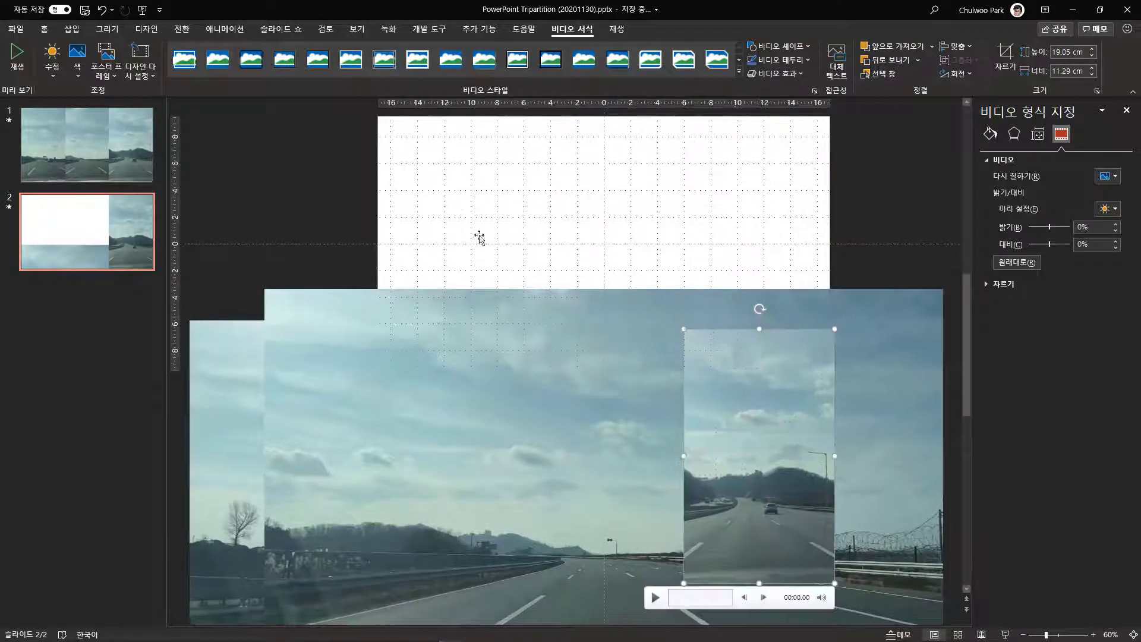
left_click(149, 78)
left_click(168, 110)
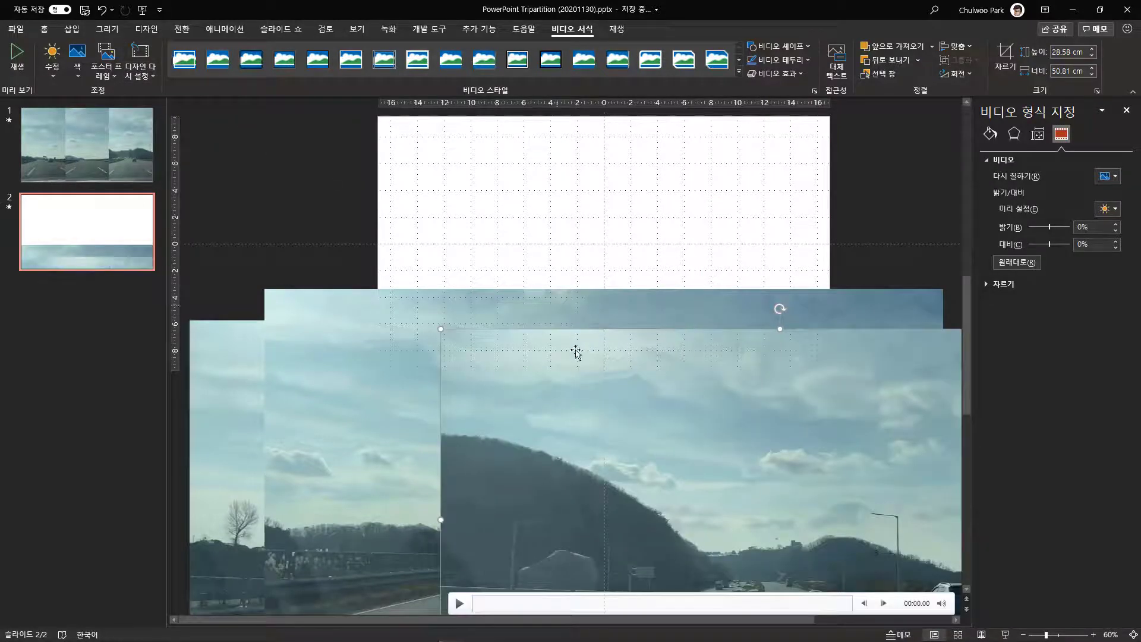
Move all three full-size videos completely below the slide so that the slide area is clear.
left_click_drag(581, 397, 683, 570)
left_click_drag(451, 404, 444, 540)
left_click_drag(338, 387, 331, 428)
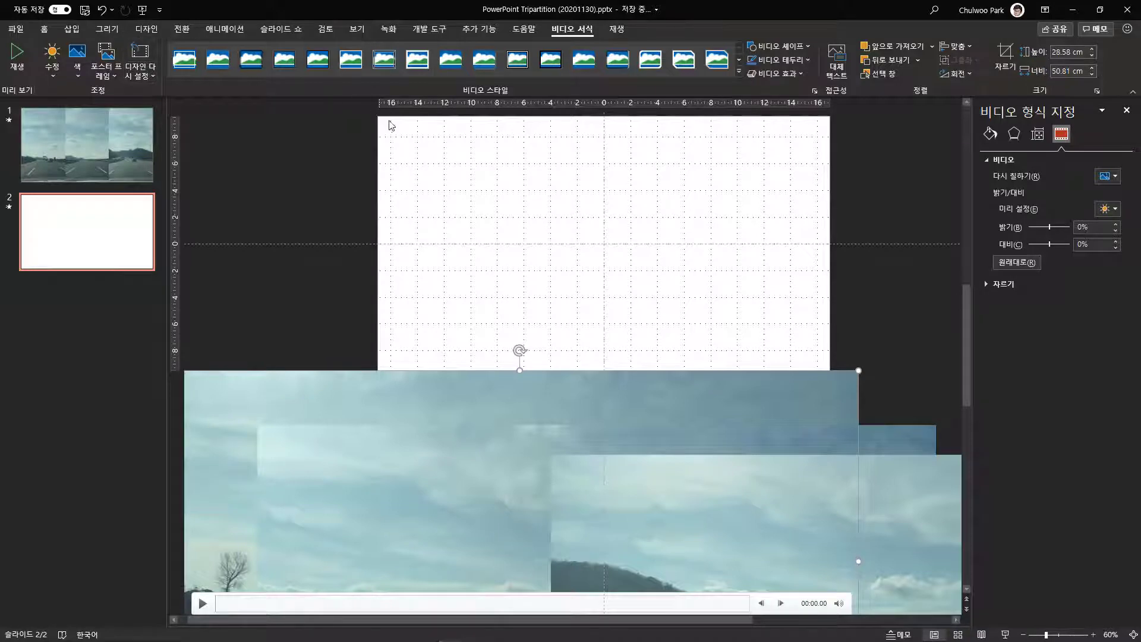
left_click_drag(400, 404, 401, 414)
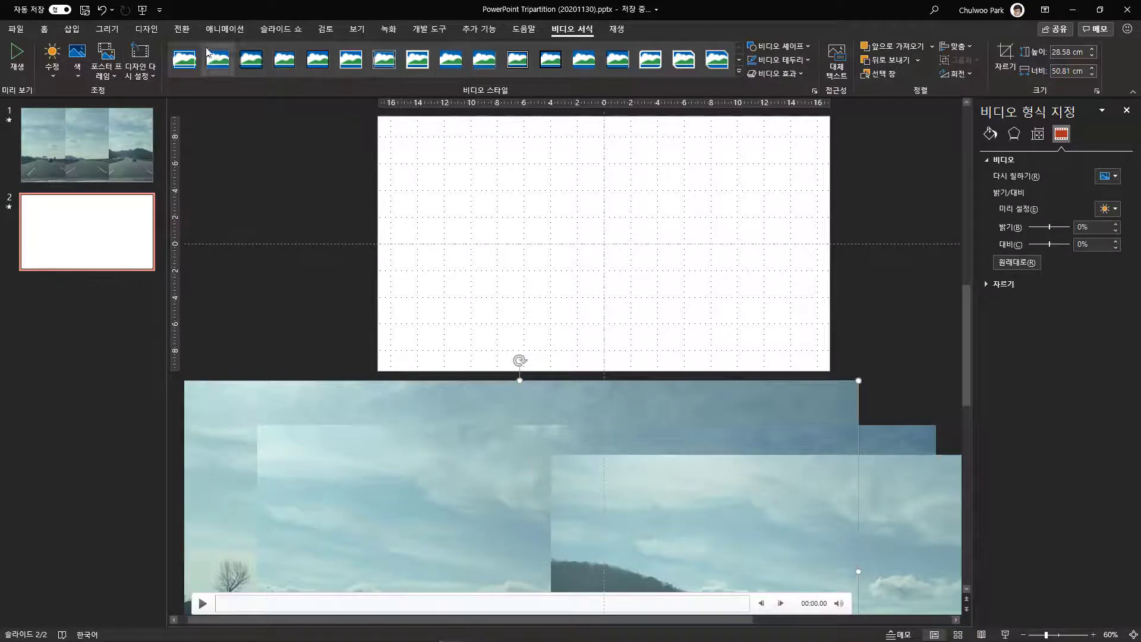
Draw a wide horizontal rectangle about 24.73 cm by 3.7 cm in the upper part of the empty slide.
left_click(76, 33)
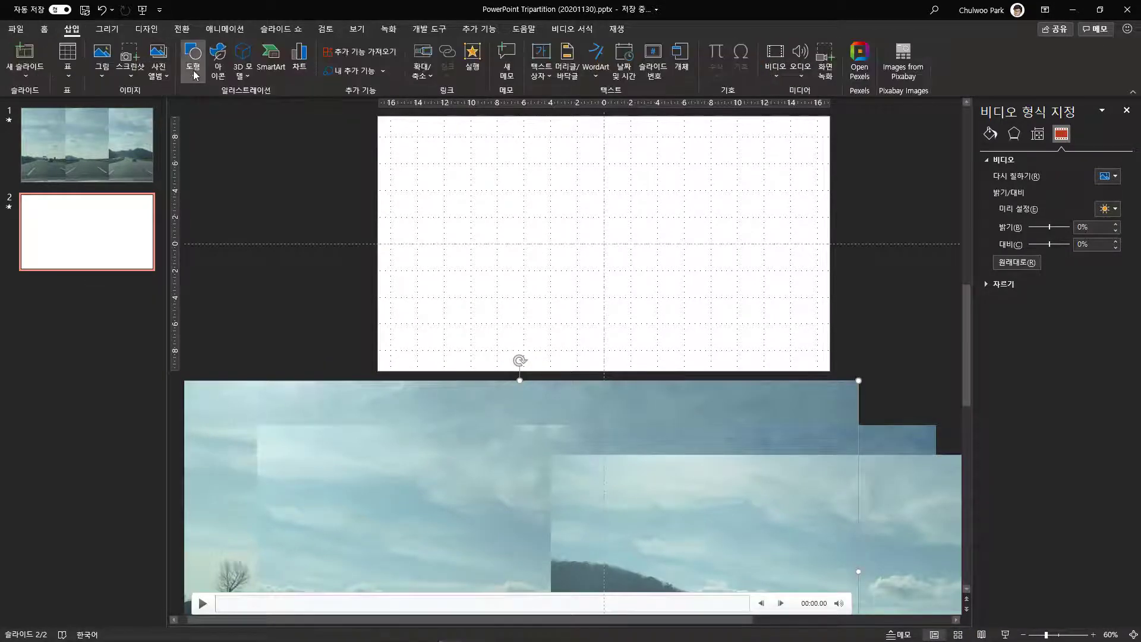
left_click(193, 58)
left_click(236, 108)
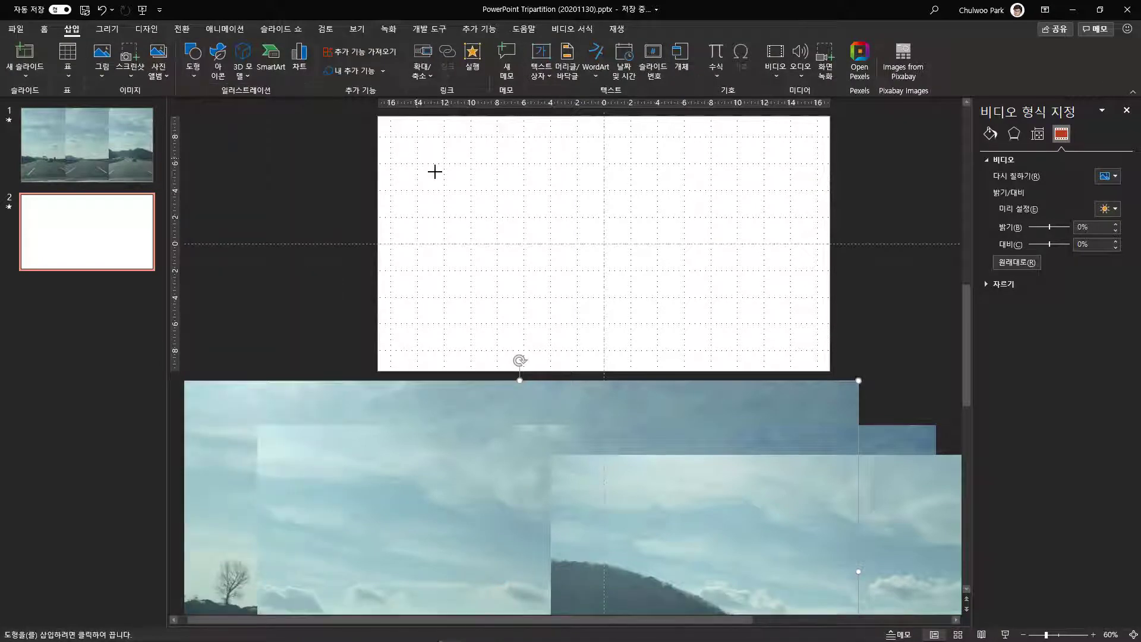
left_click_drag(414, 155, 744, 205)
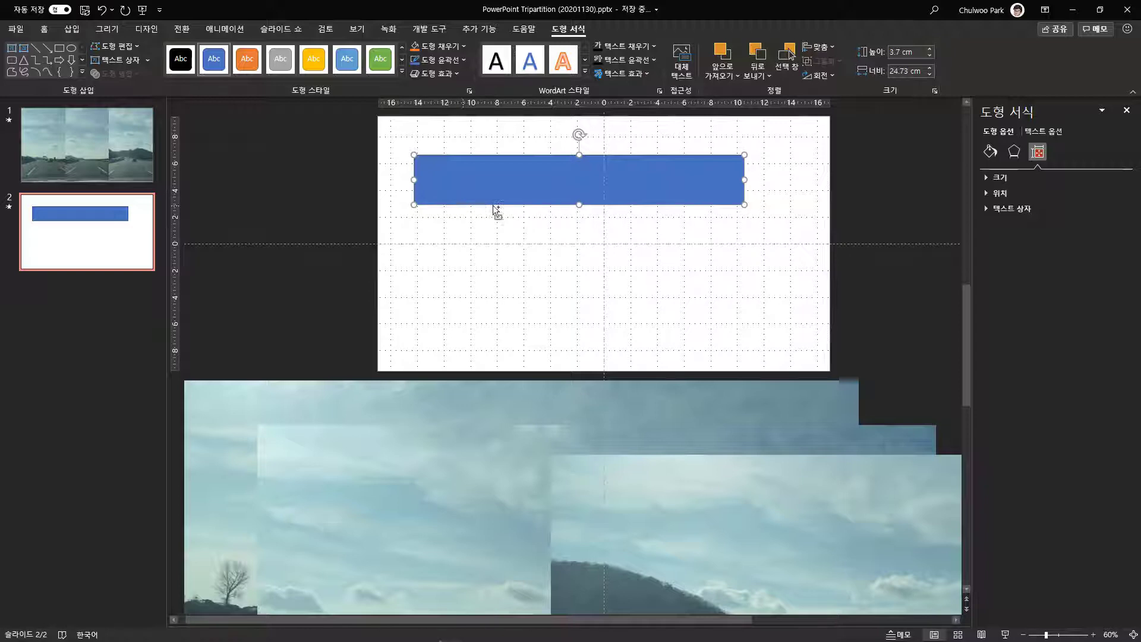
Duplicate the rectangle twice and stack the copies directly beneath it, edge to edge and aligned at both sides.
key("ctrl+d")
left_click_drag(529, 202, 530, 307)
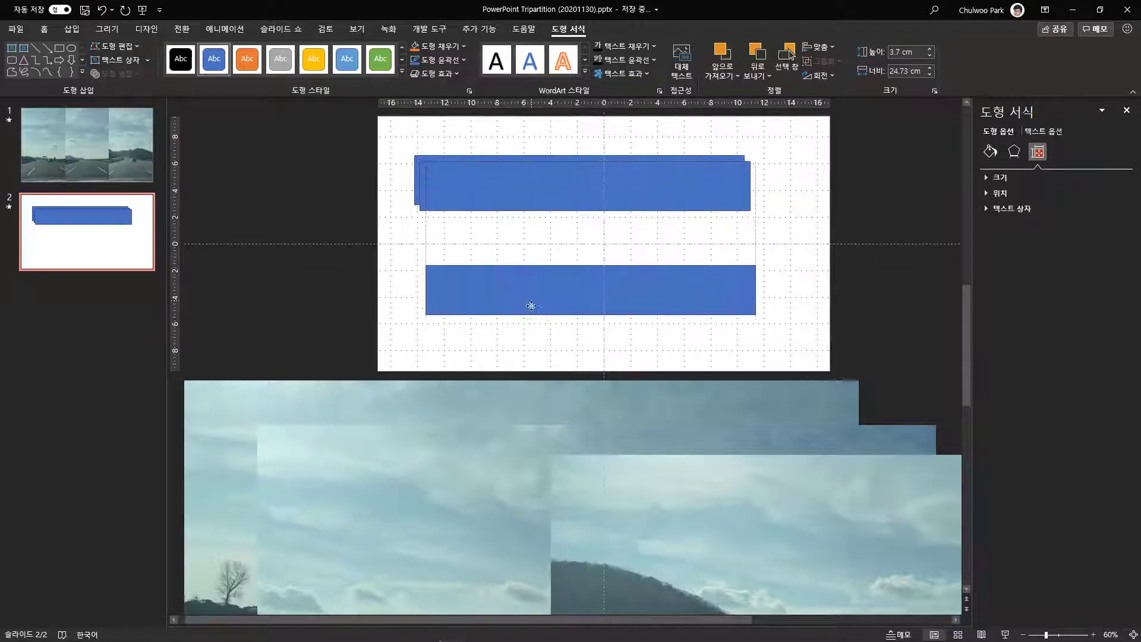
left_click_drag(519, 212, 516, 243)
mouse_move(543, 301)
left_mouse_down()
mouse_move(524, 292)
mouse_move(532, 283)
left_mouse_up()
Group the three rectangles, move the group to the slide's upper-left corner and stretch it to the full slide height of 19.05 cm.
left_click_drag(788, 337, 416, 157)
right_click(458, 168)
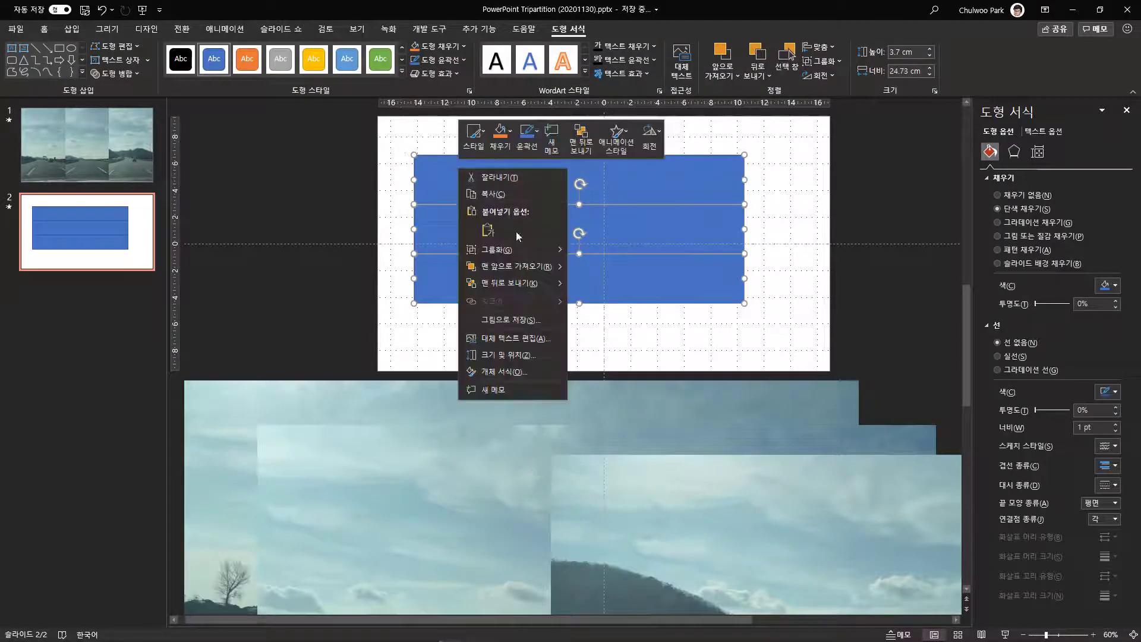
mouse_move(523, 249)
left_click(599, 251)
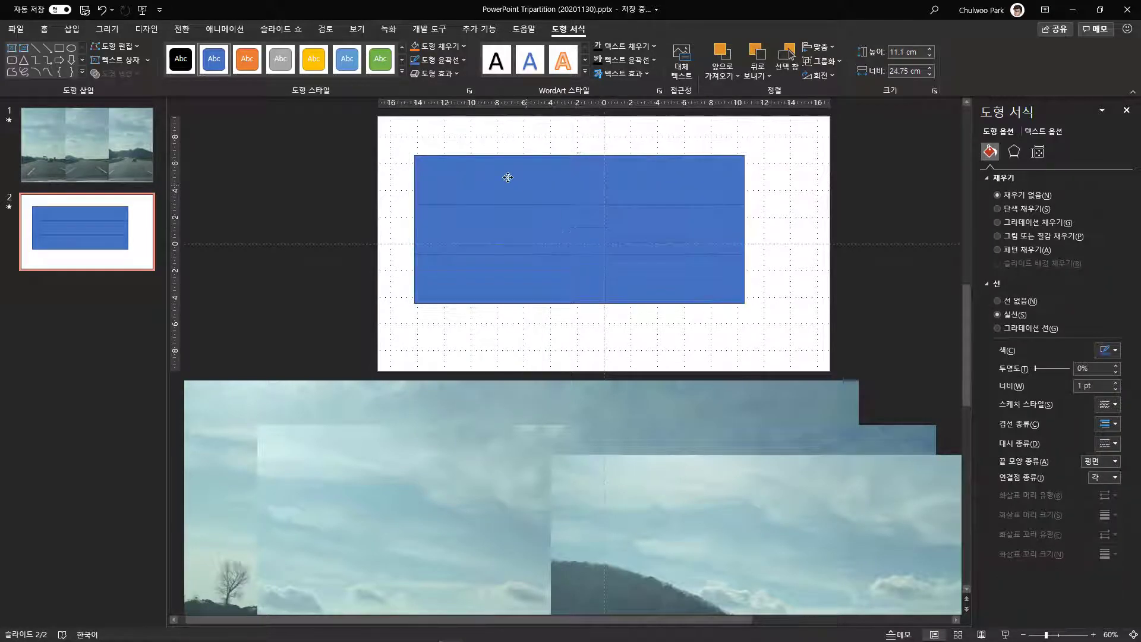
left_click_drag(509, 176, 494, 148)
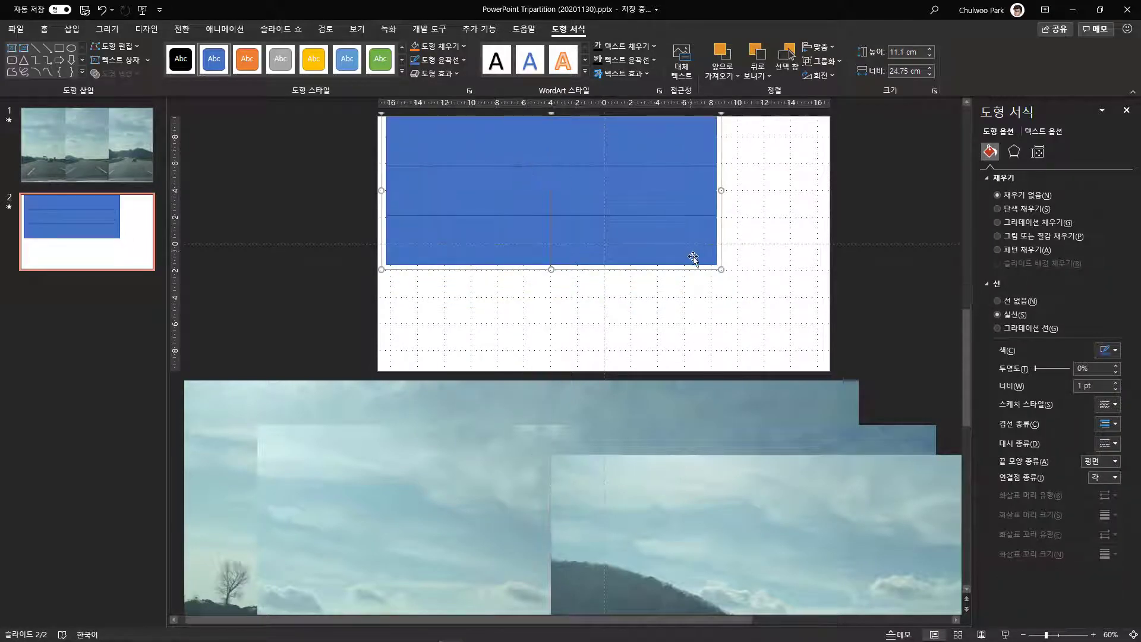
left_click_drag(553, 271, 553, 371)
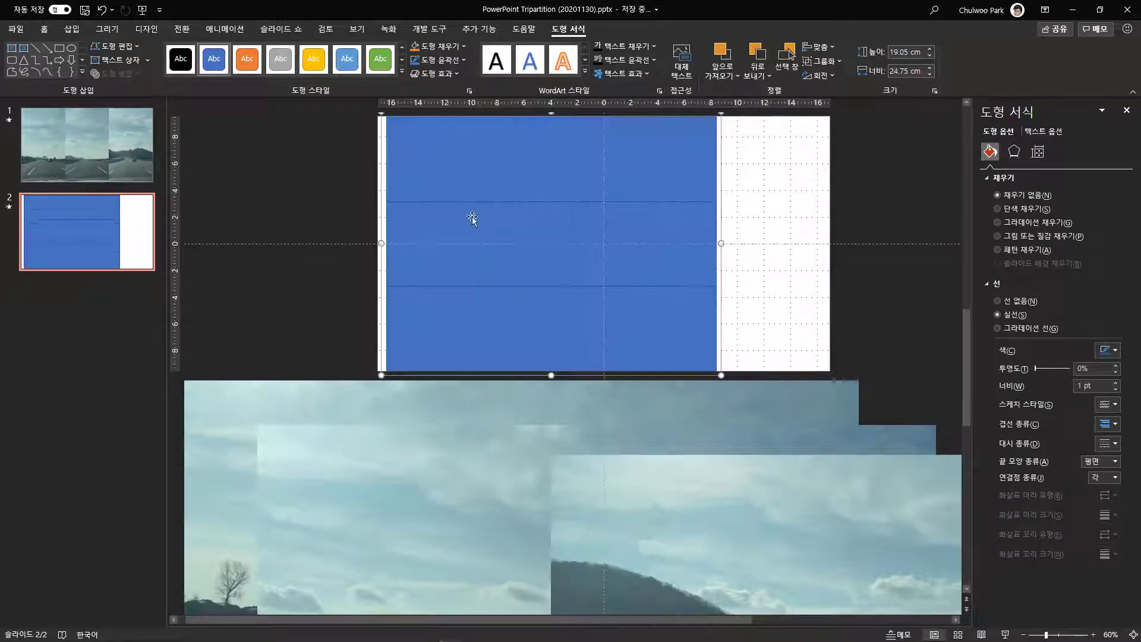
Ungroup the three rectangles and set their fill transparency to 45%.
right_click(535, 180)
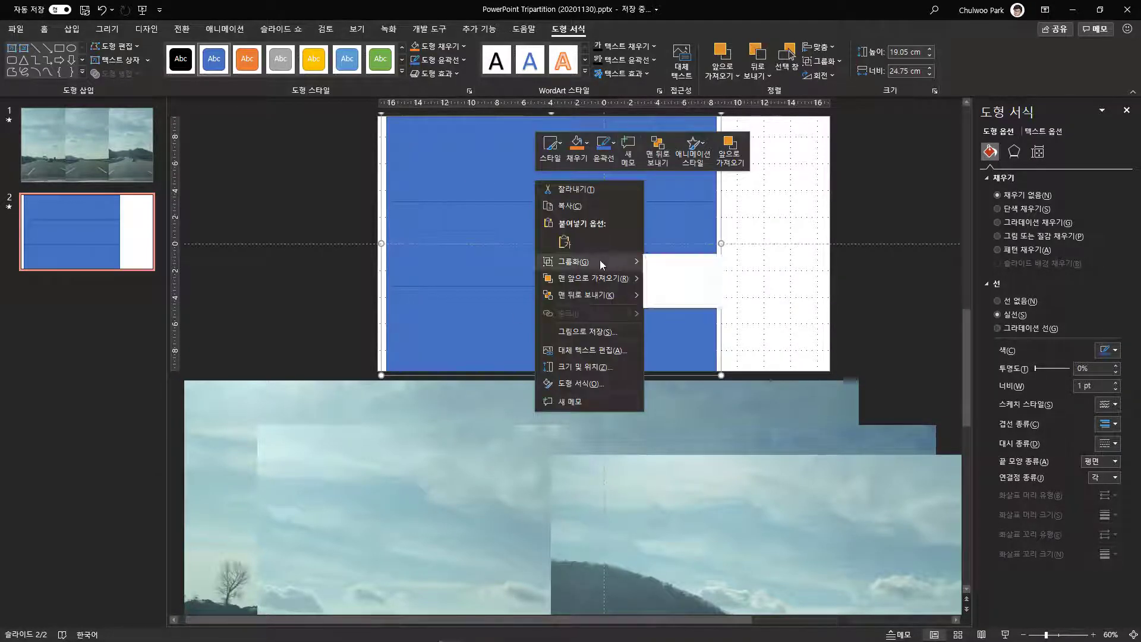
left_click(694, 303)
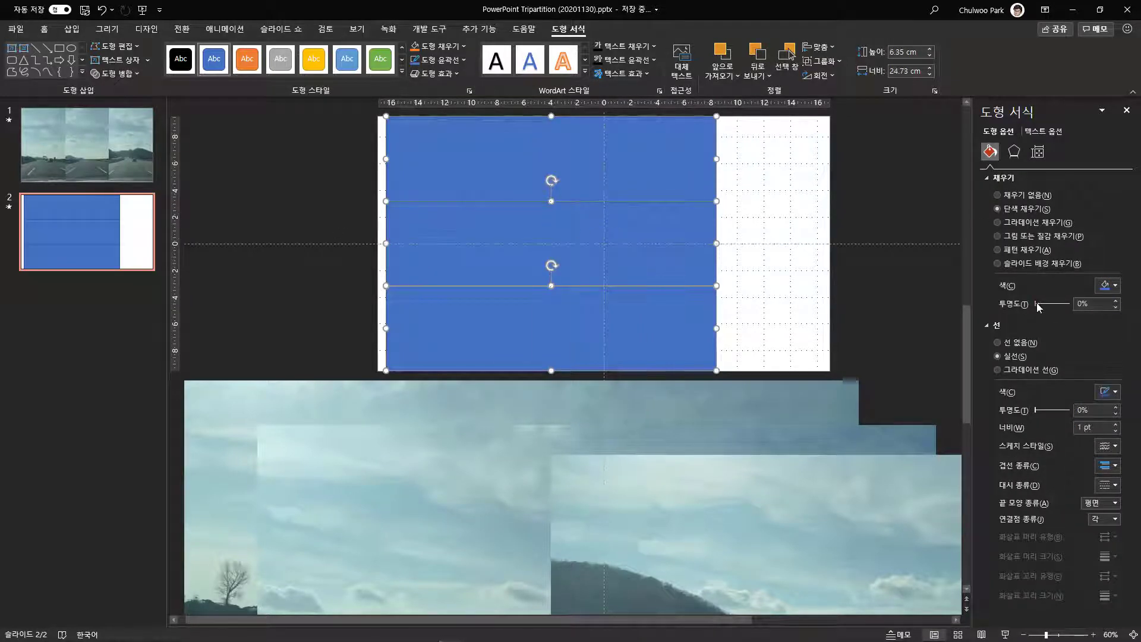
left_click_drag(1039, 307, 1054, 311)
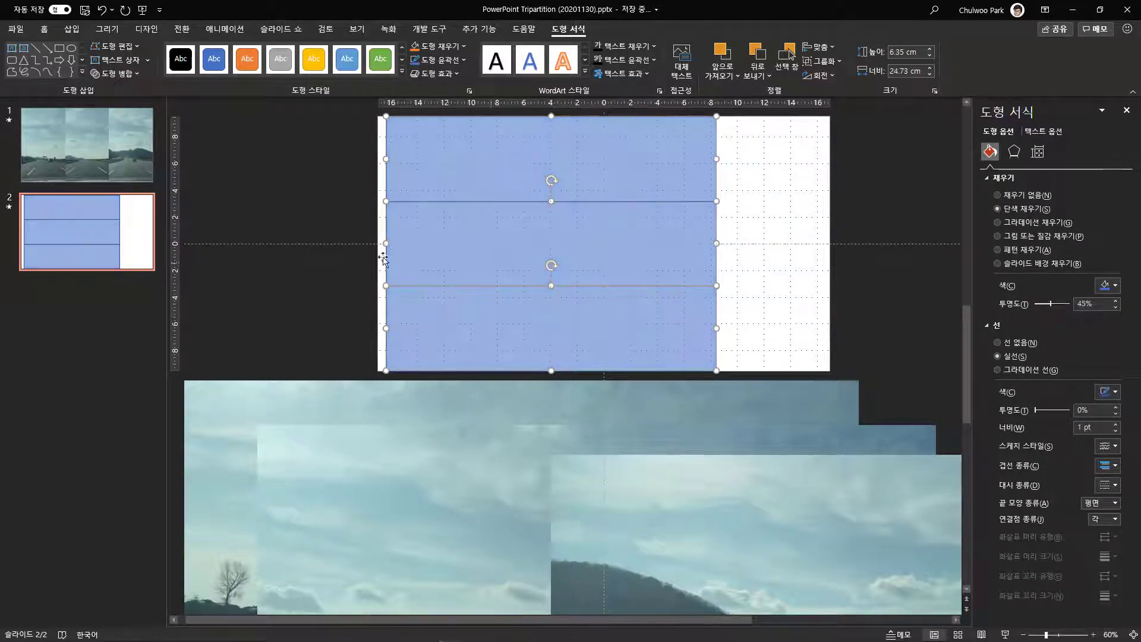
left_click(316, 252)
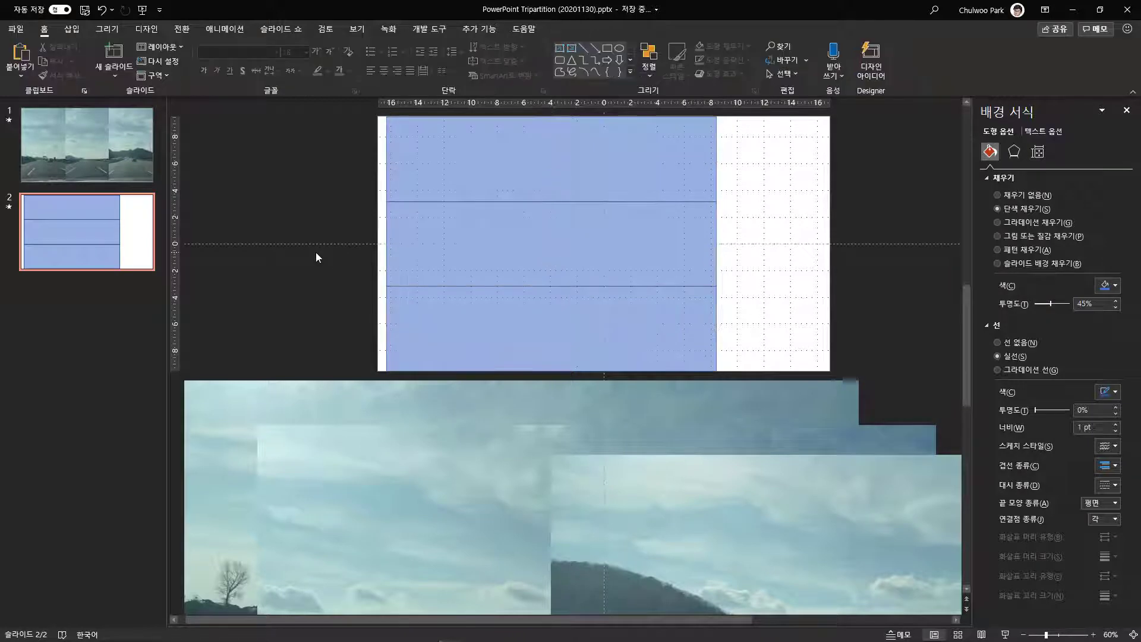
Move the first video behind the rectangles, resize it to 33.84 cm wide by 19.04 cm high and align it with the slide.
left_click(386, 409)
left_click_drag(438, 369, 427, 159)
left_click_drag(190, 499, 358, 367)
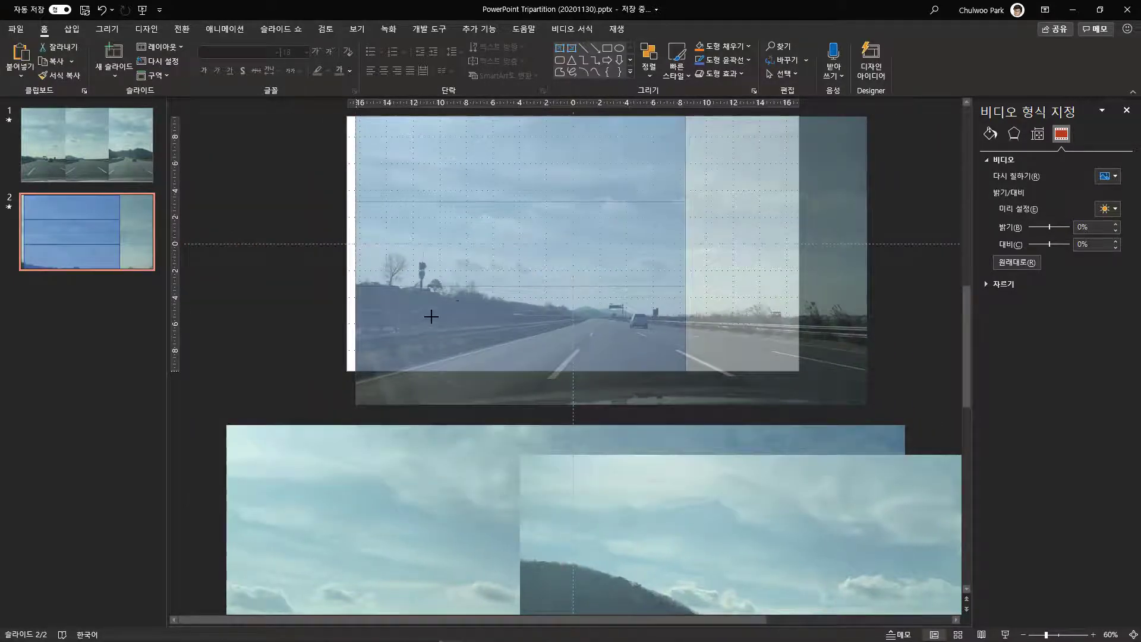
left_click_drag(467, 290, 416, 347)
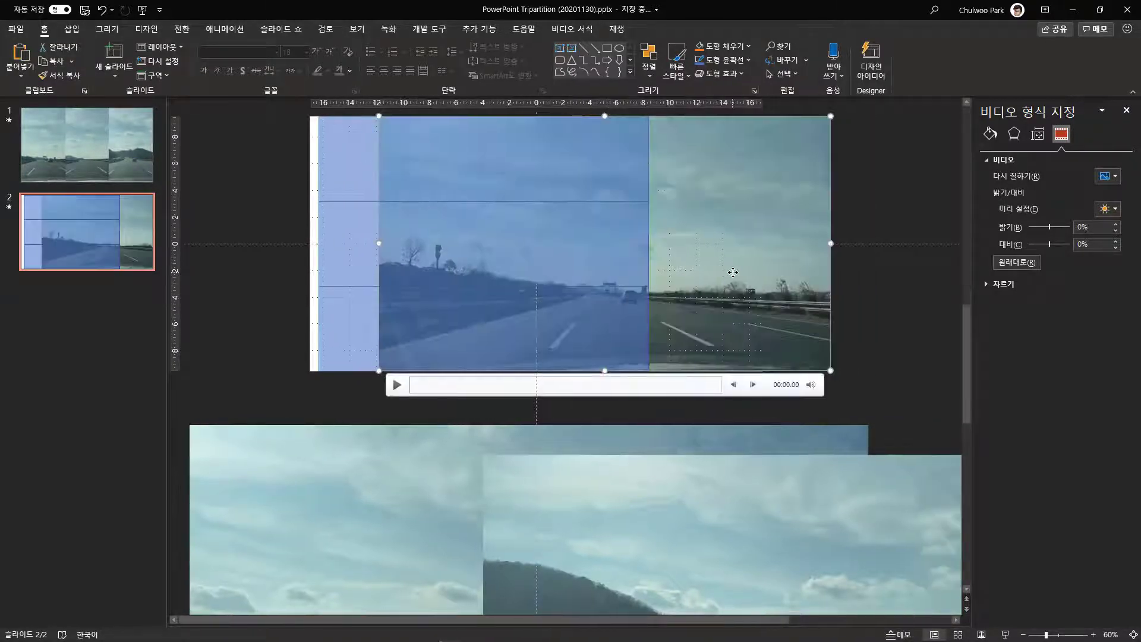
left_click_drag(733, 272, 664, 284)
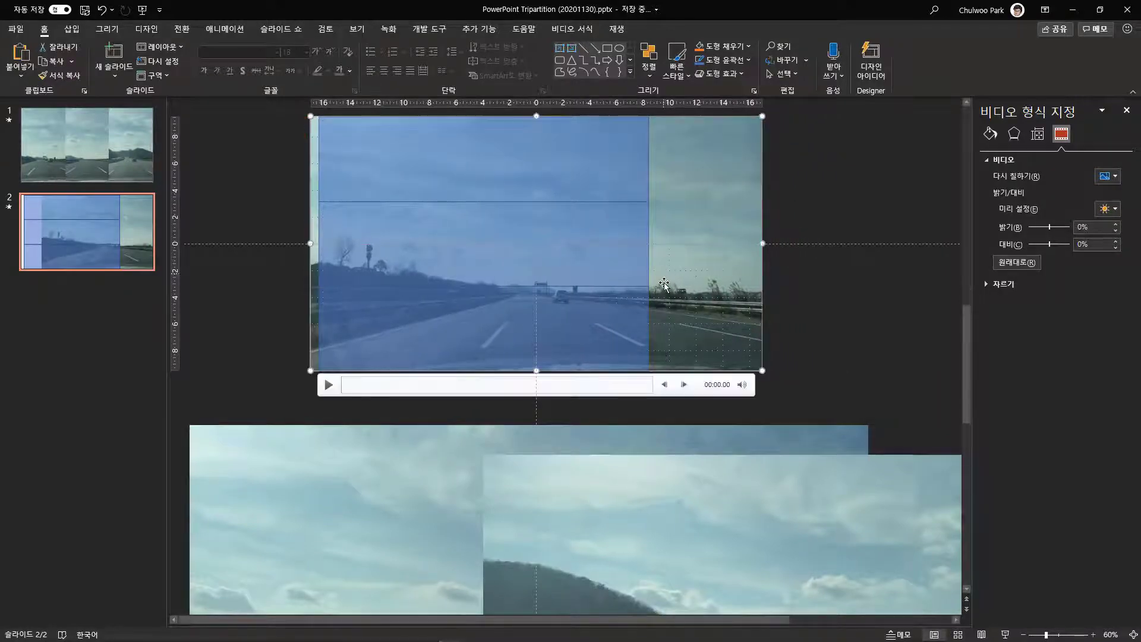
Shift the first video up, crop its lower edge to the top rectangle's bottom edge at 15.87 cm high, and delete that rectangle.
left_click_drag(702, 326, 703, 208)
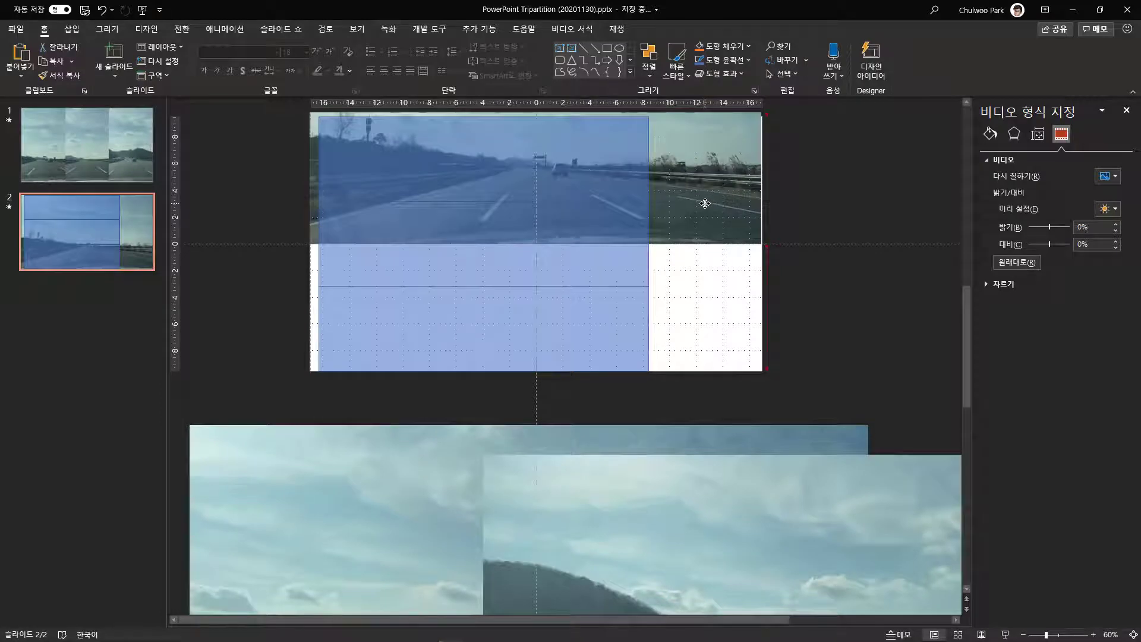
left_click_drag(705, 203, 709, 202)
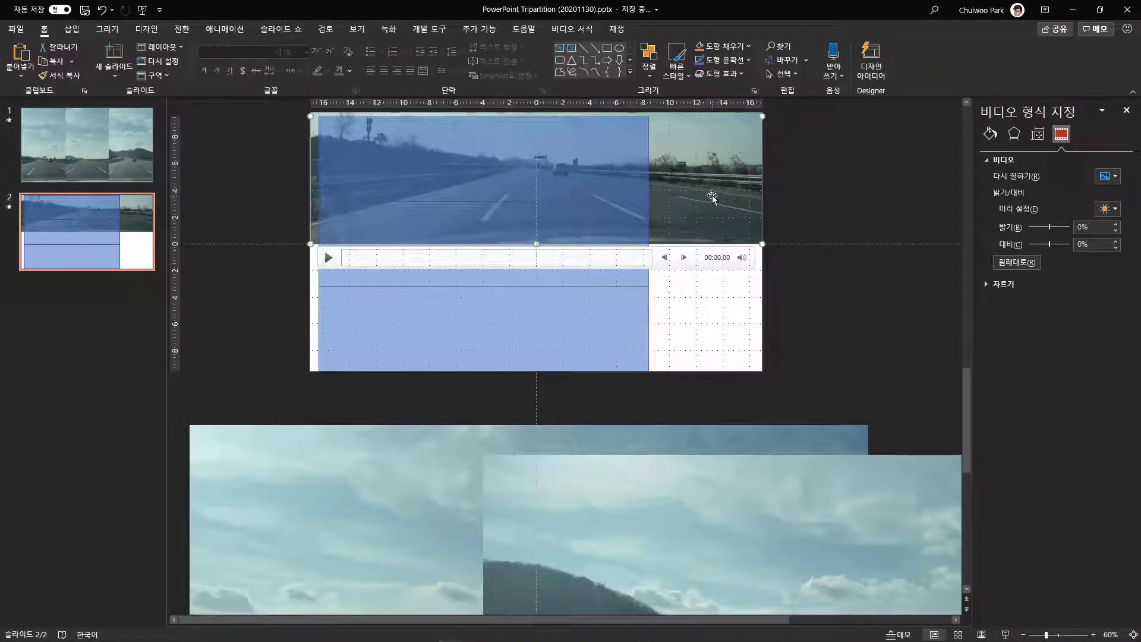
left_click(570, 29)
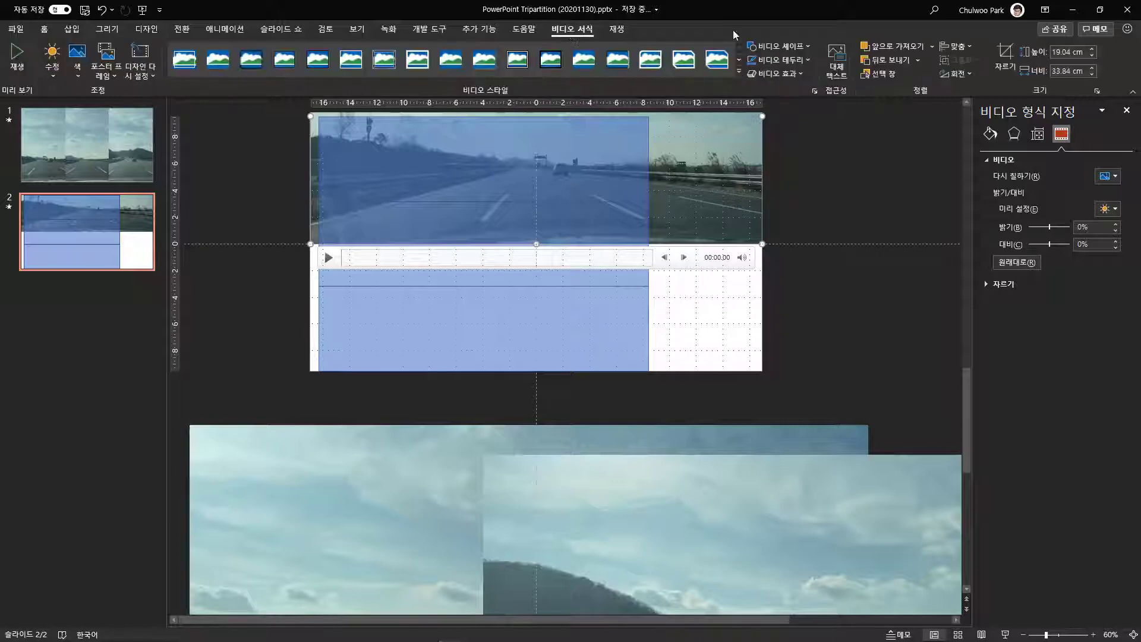
left_click(1005, 56)
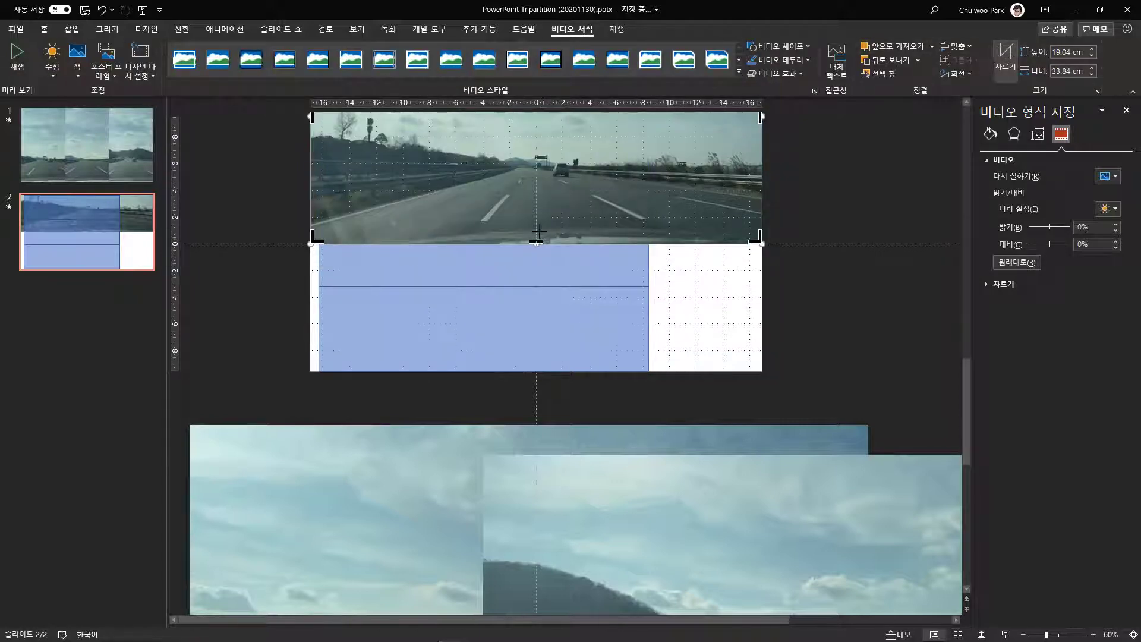
left_click_drag(539, 233, 542, 200)
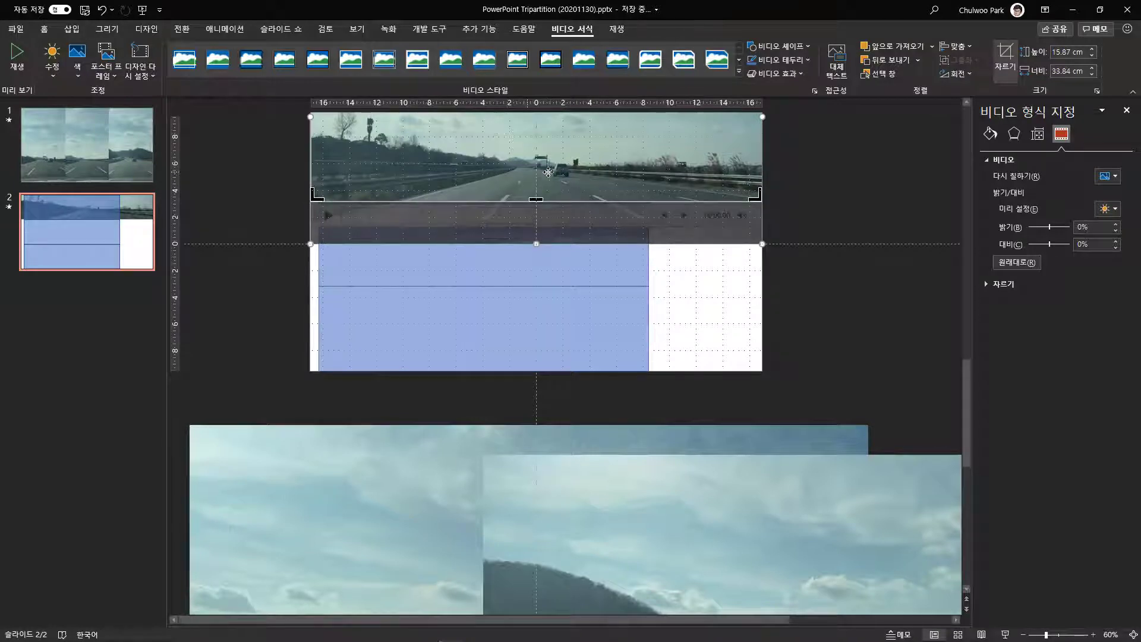
left_click(818, 276)
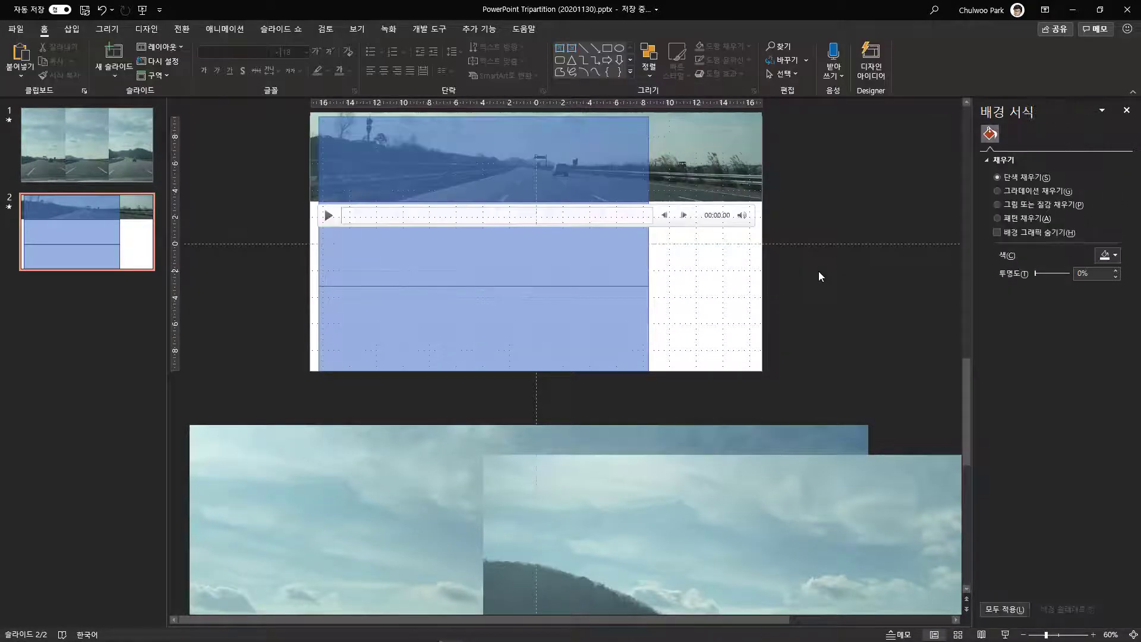
left_click(484, 163)
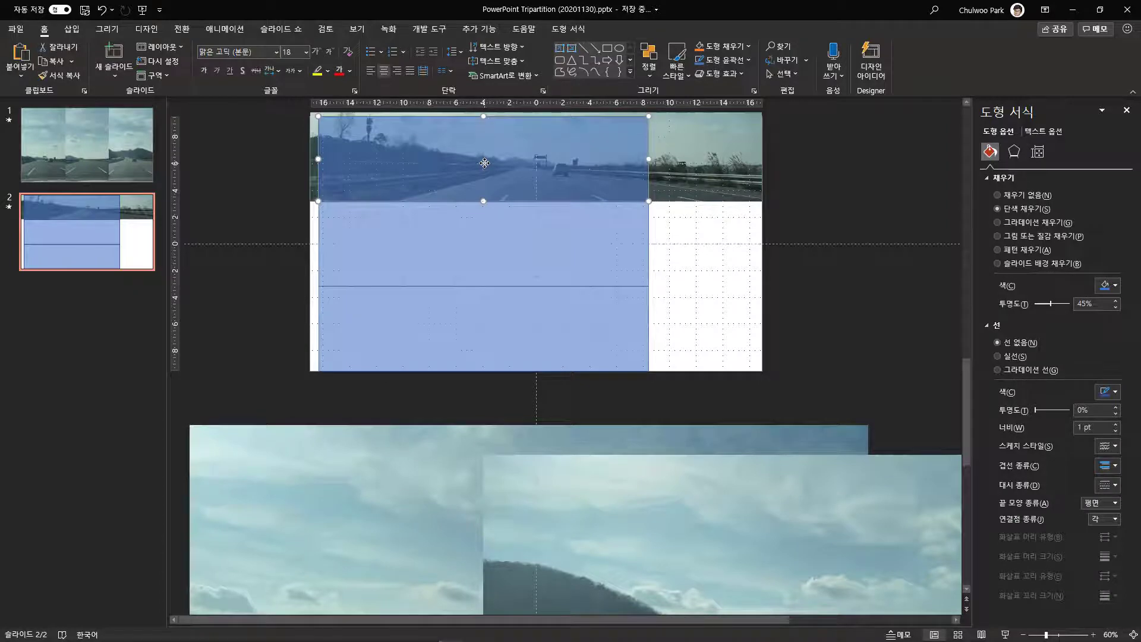
key("Delete")
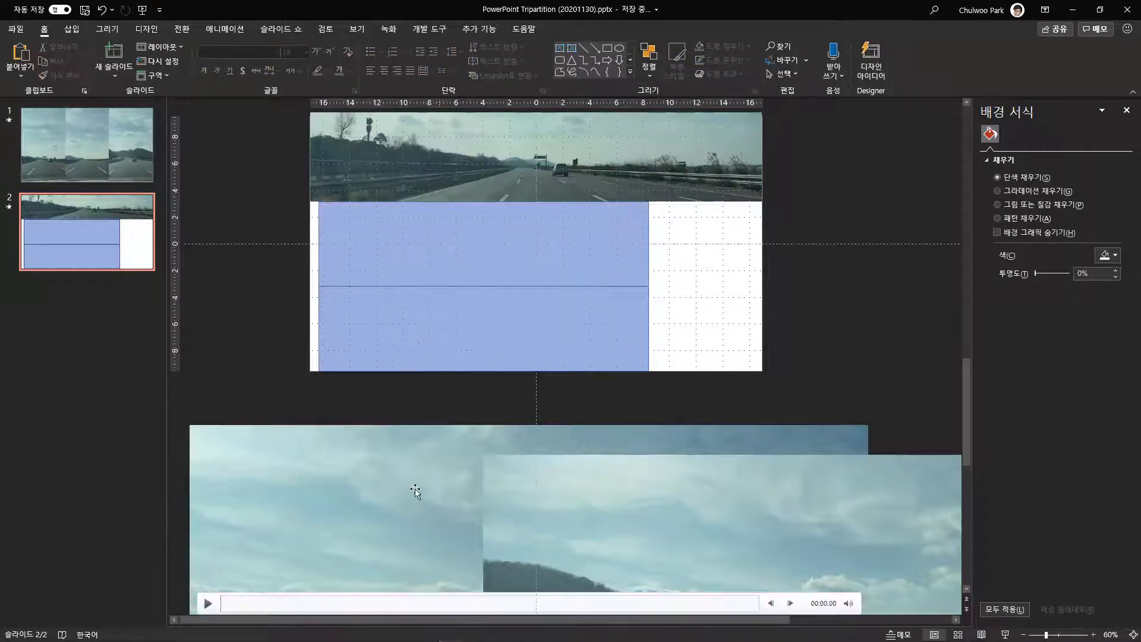
Scale the second video to 33.84 cm wide by 19.04 cm high and place it across the slide with its road scene over the middle section.
left_click(389, 502)
left_click_drag(390, 501, 544, 191)
left_click_drag(227, 499, 450, 322)
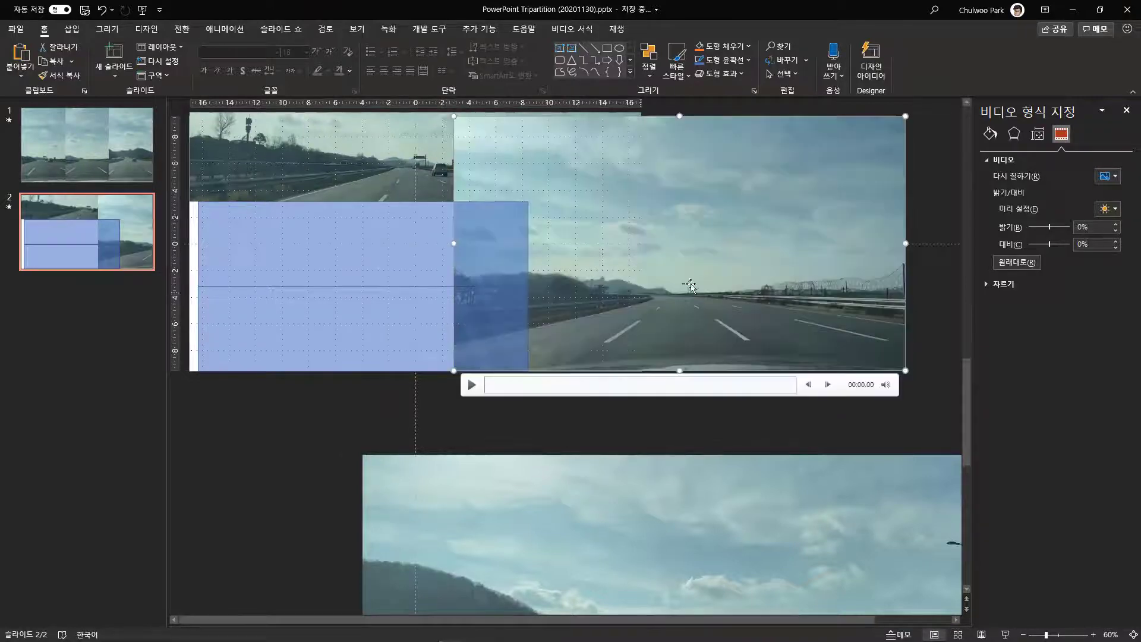
left_click_drag(764, 275, 501, 220)
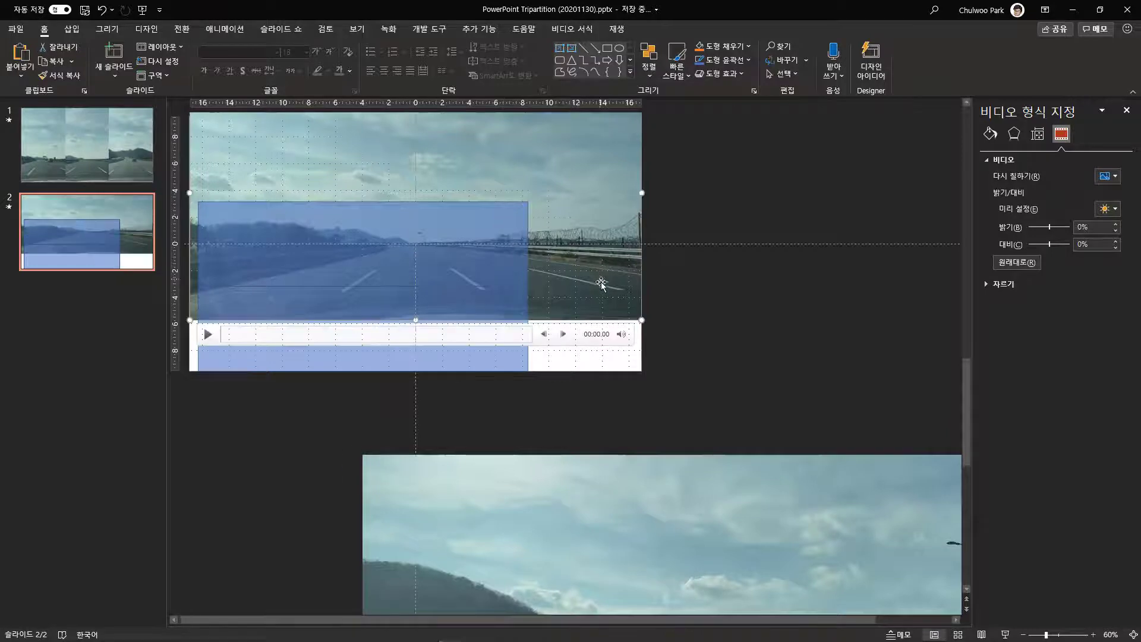
Crop the second video at both its lower and upper edges to the middle rectangle, 6.26 cm high, and delete that rectangle.
left_click(572, 29)
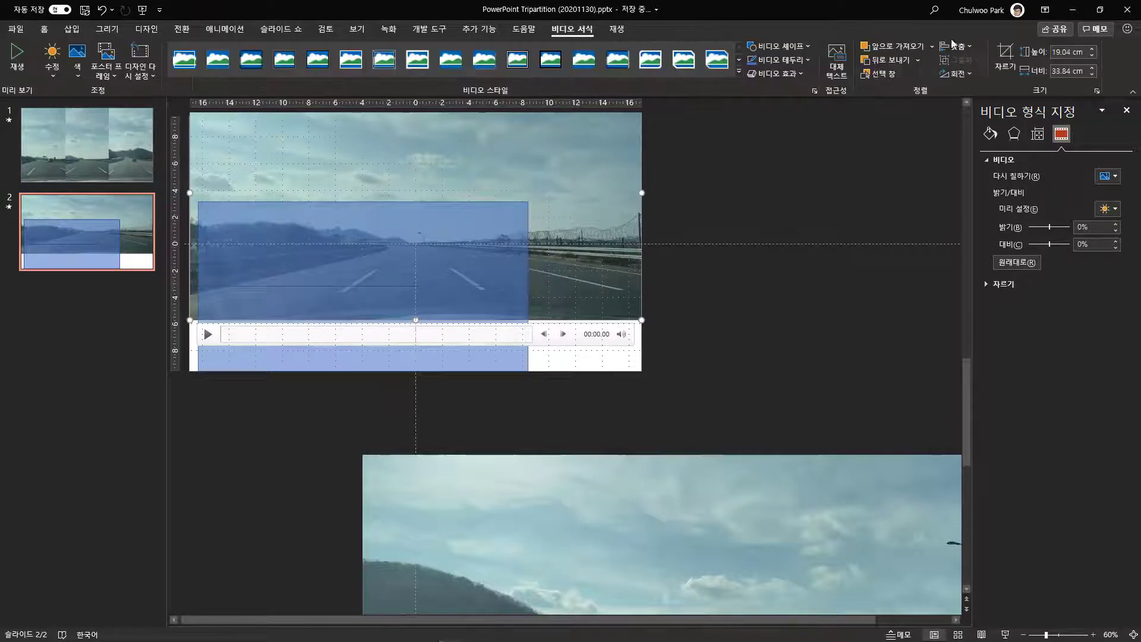
left_click(1006, 56)
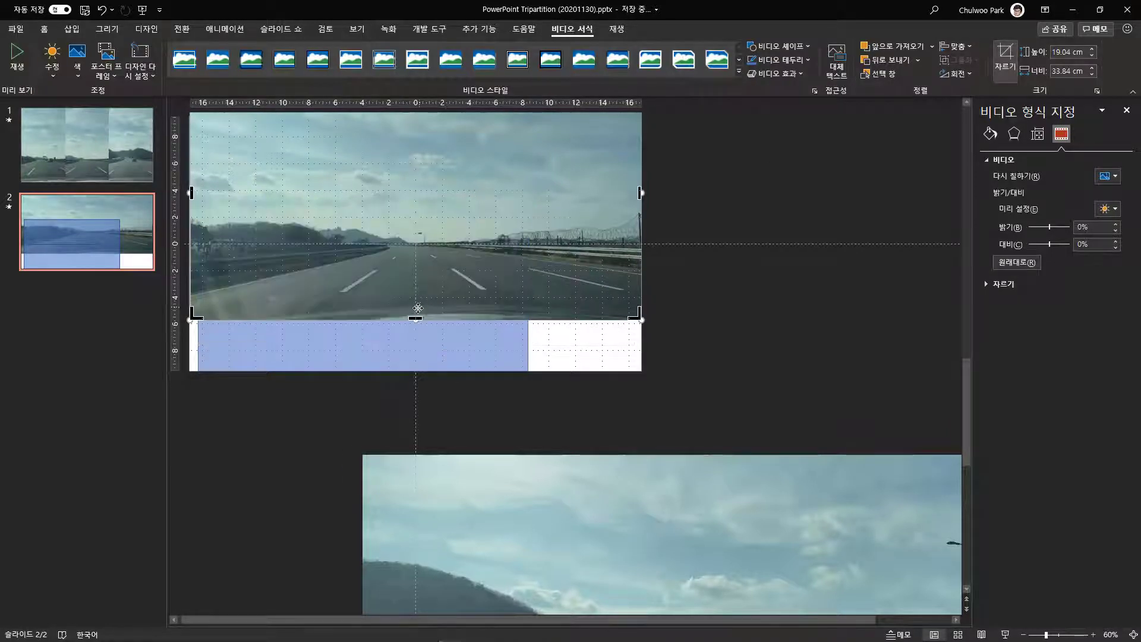
left_click_drag(417, 308, 418, 275)
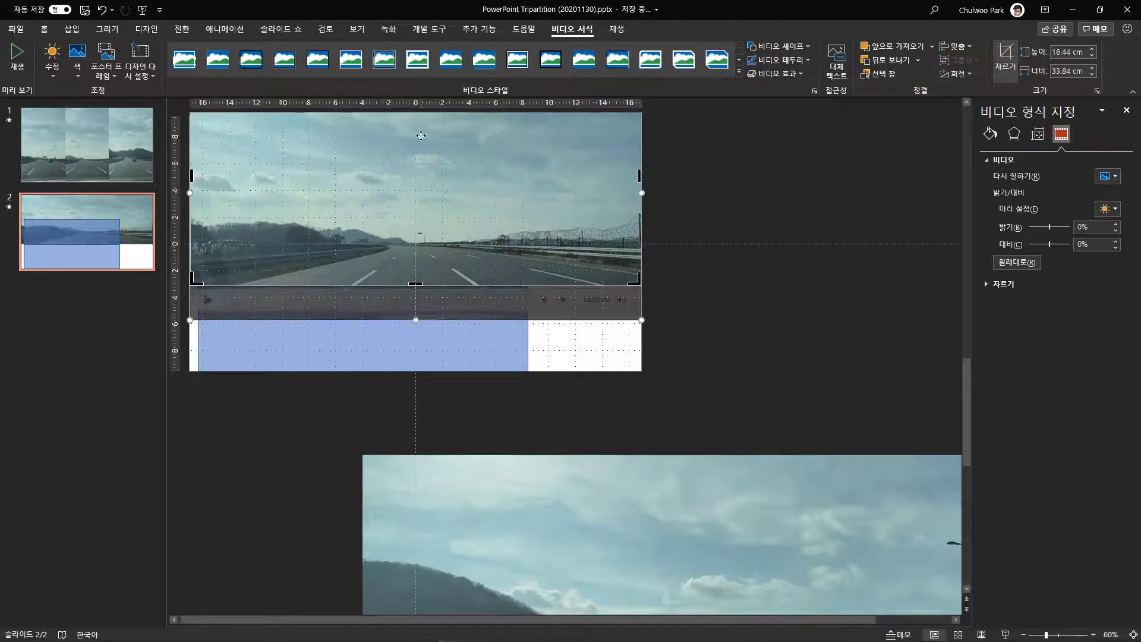
left_click_drag(964, 365, 970, 339)
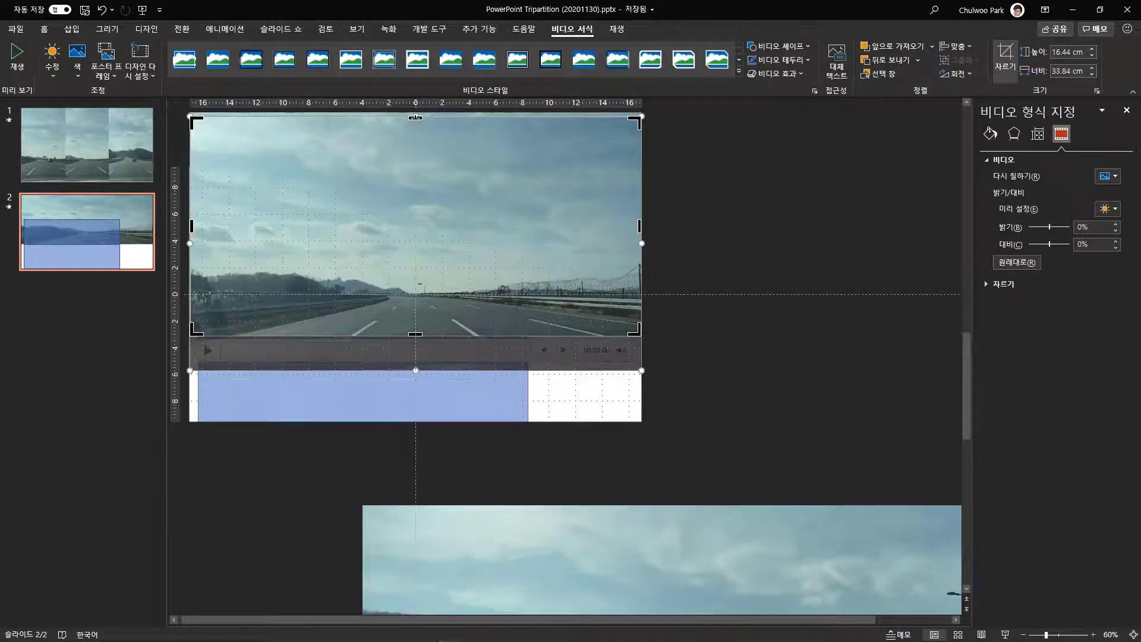
left_click_drag(415, 118, 403, 254)
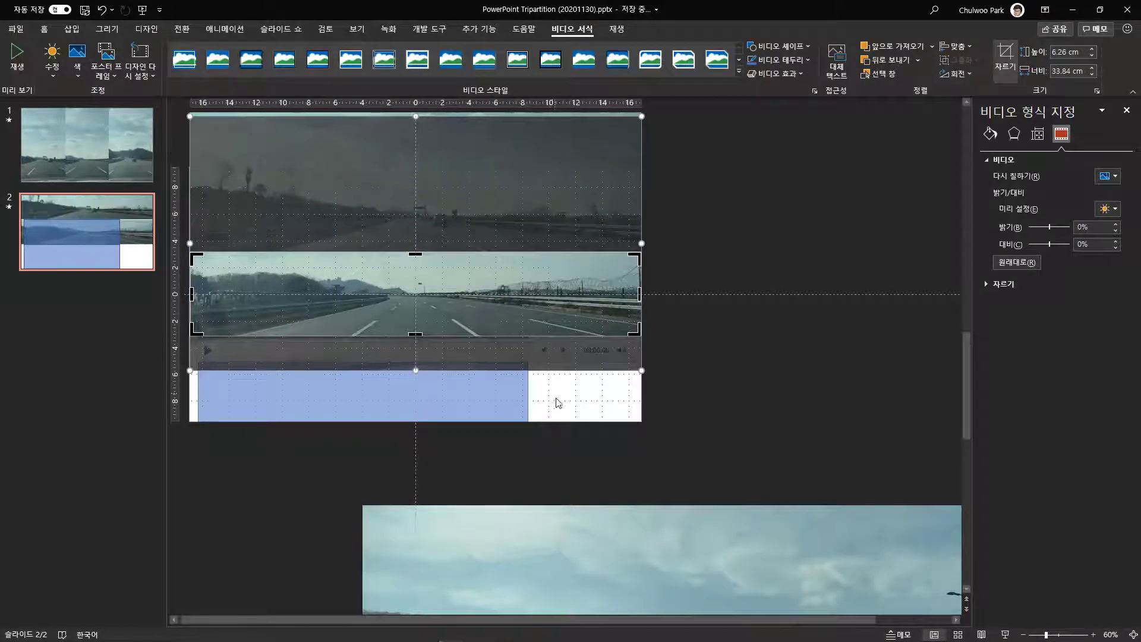
left_click(546, 455)
left_click(406, 285)
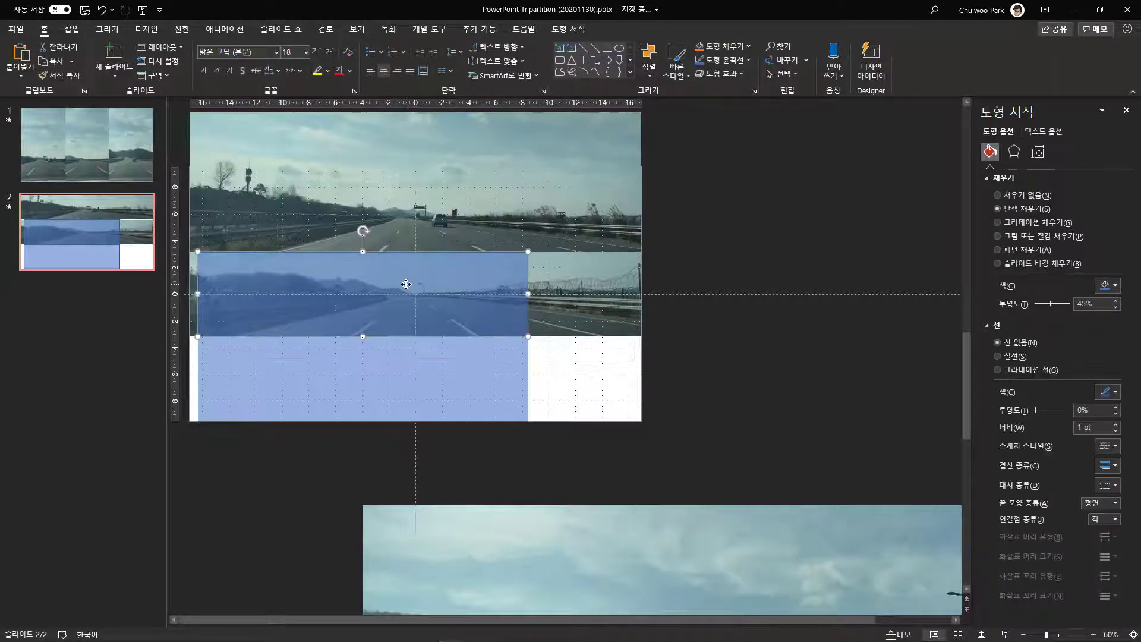
key("Delete")
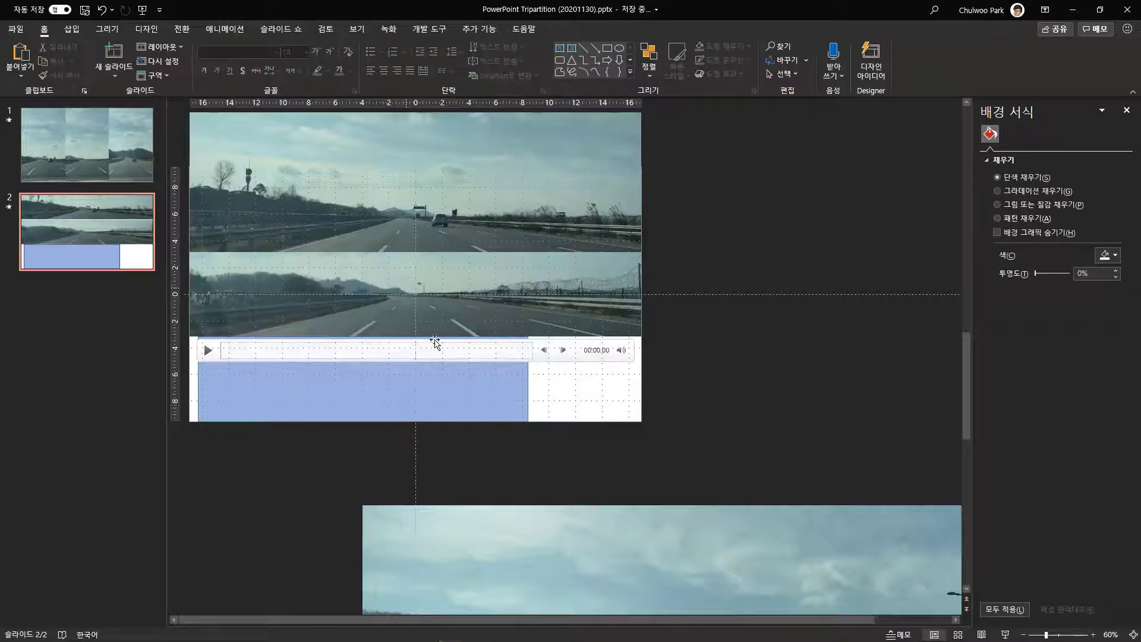
Scale the third video to slide width, 33.84 by 19.04 cm, and place it with its road scene over the bottom rectangle.
mouse_move(557, 561)
left_click_drag(557, 560, 524, 162)
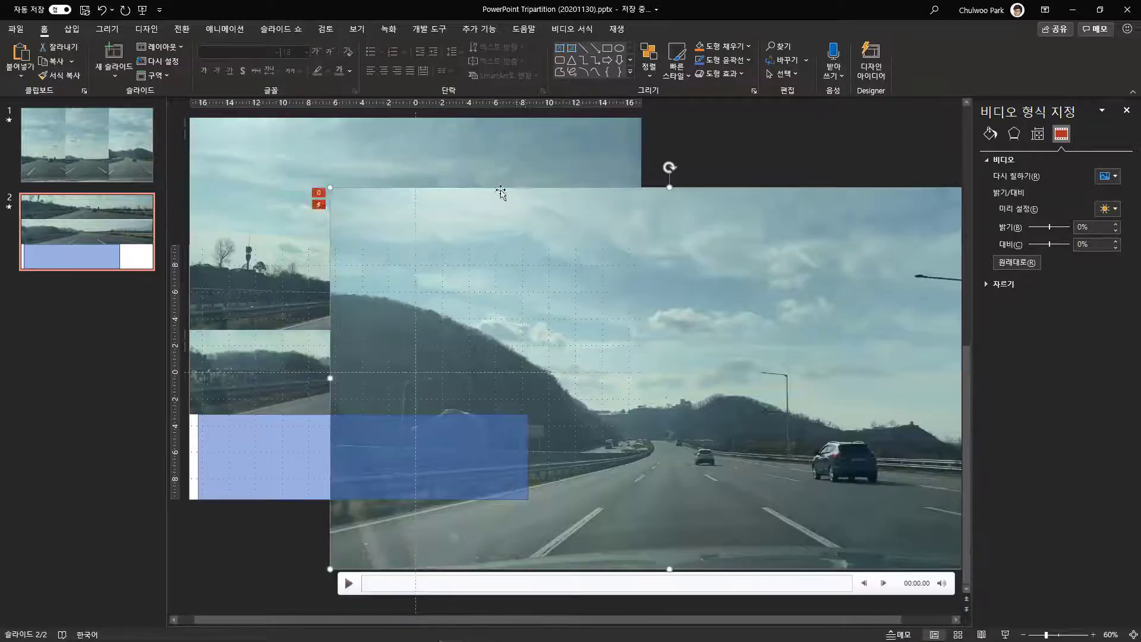
left_click_drag(474, 296, 464, 354)
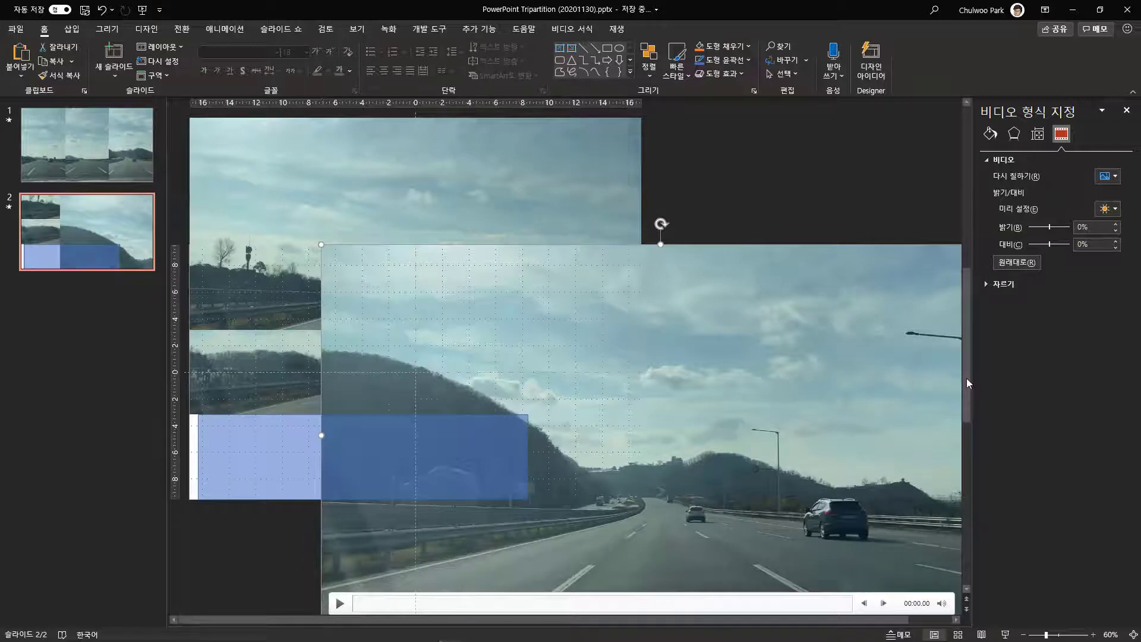
left_click_drag(969, 383, 967, 428)
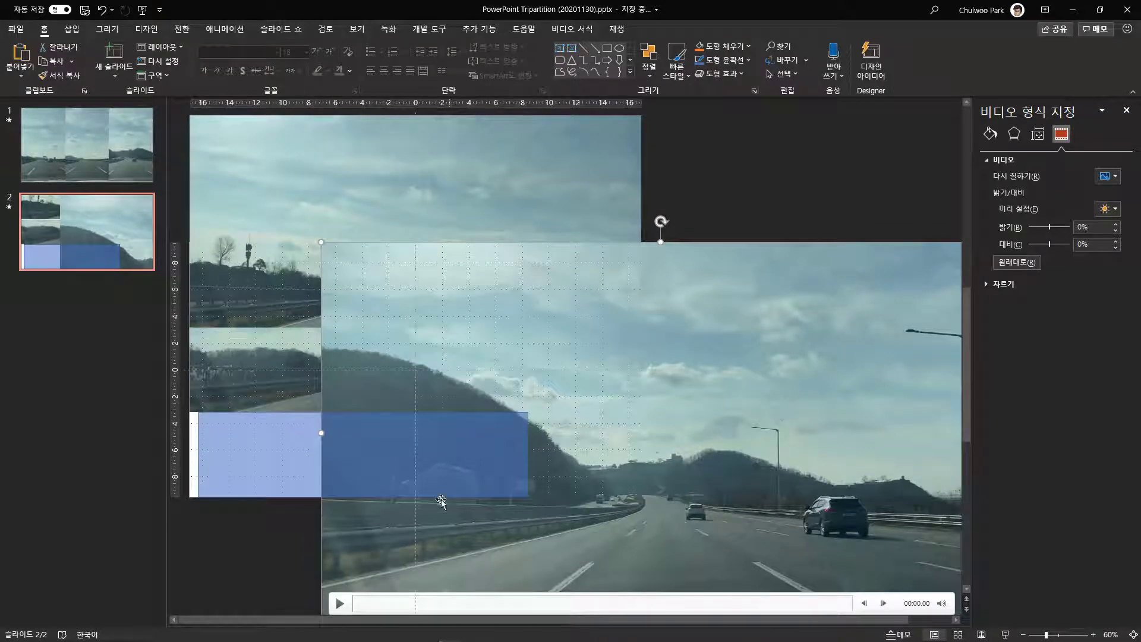
left_click_drag(967, 380, 968, 387)
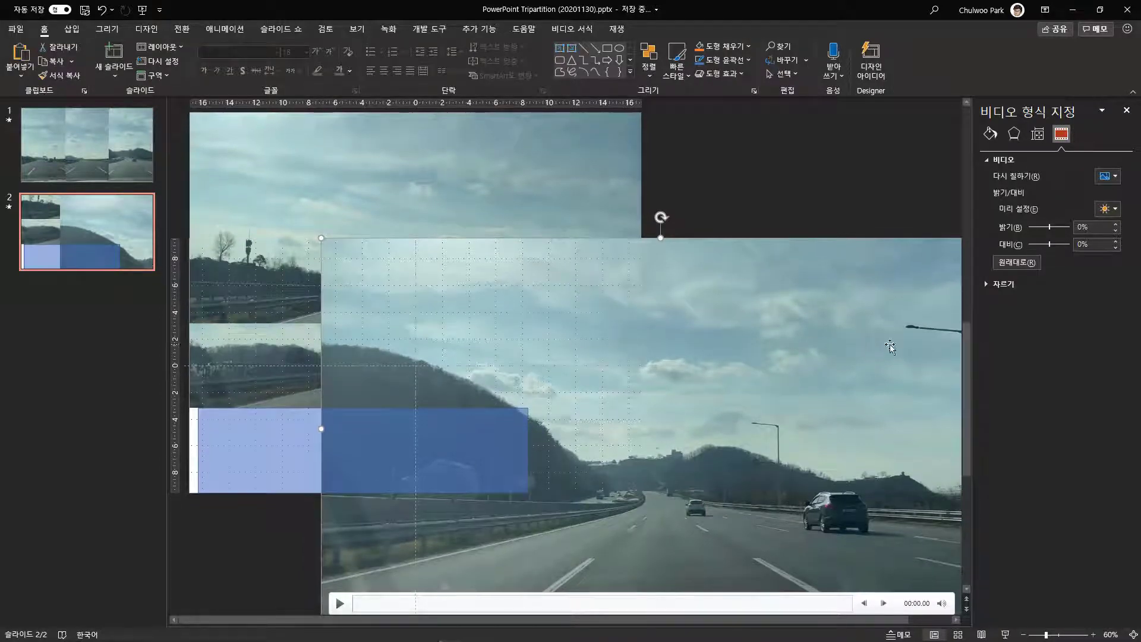
scroll(890, 347, "down", 1)
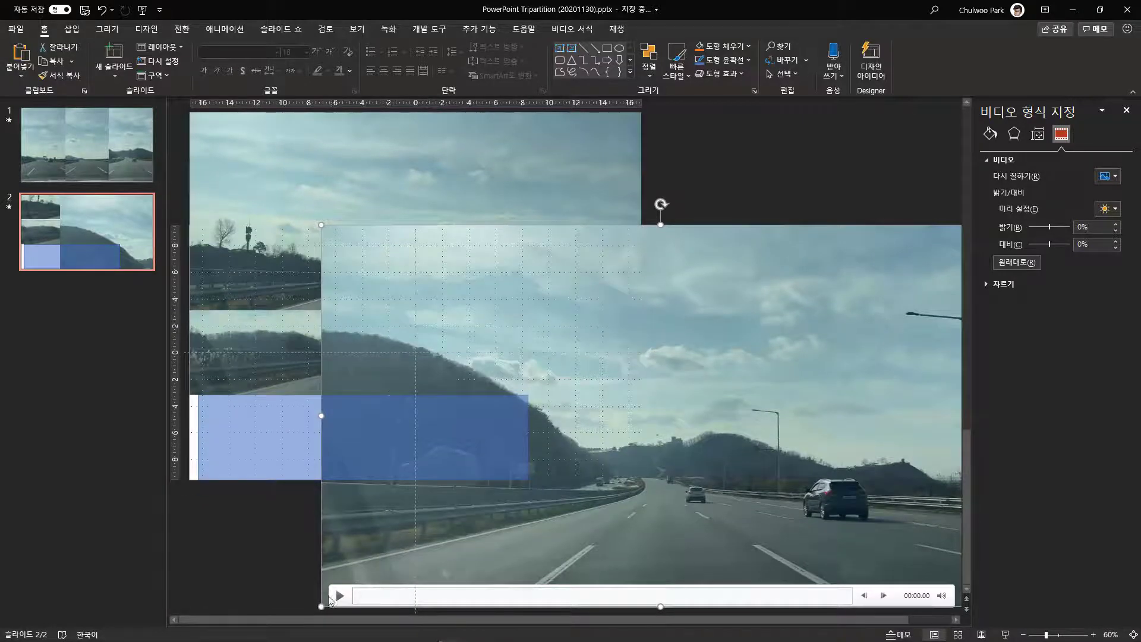
left_click_drag(321, 607, 547, 371)
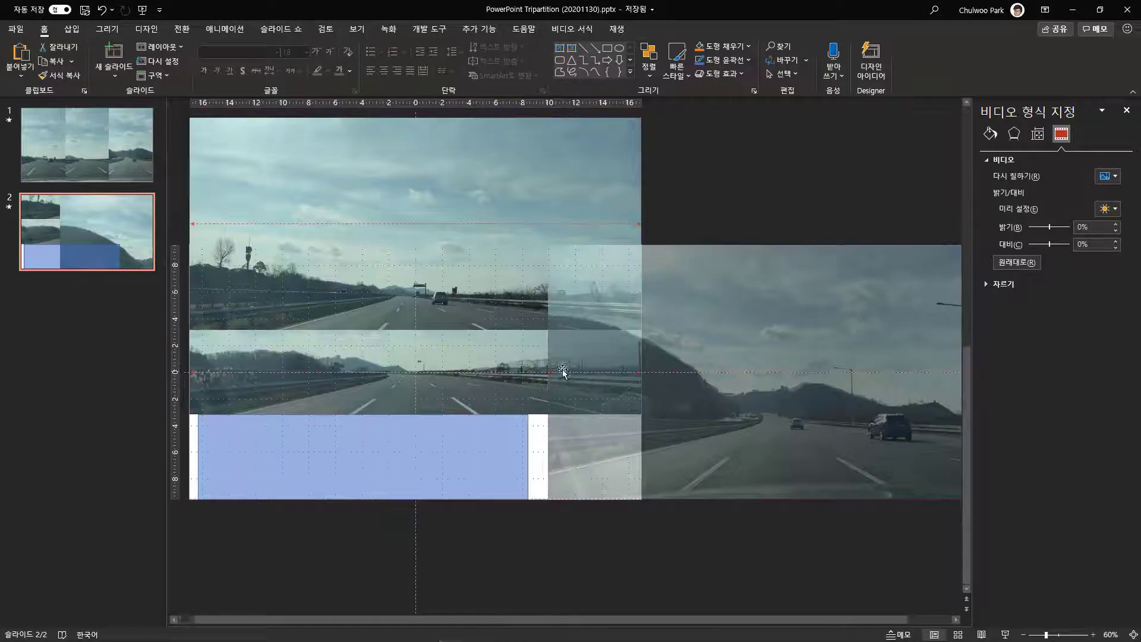
left_click_drag(809, 342, 524, 346)
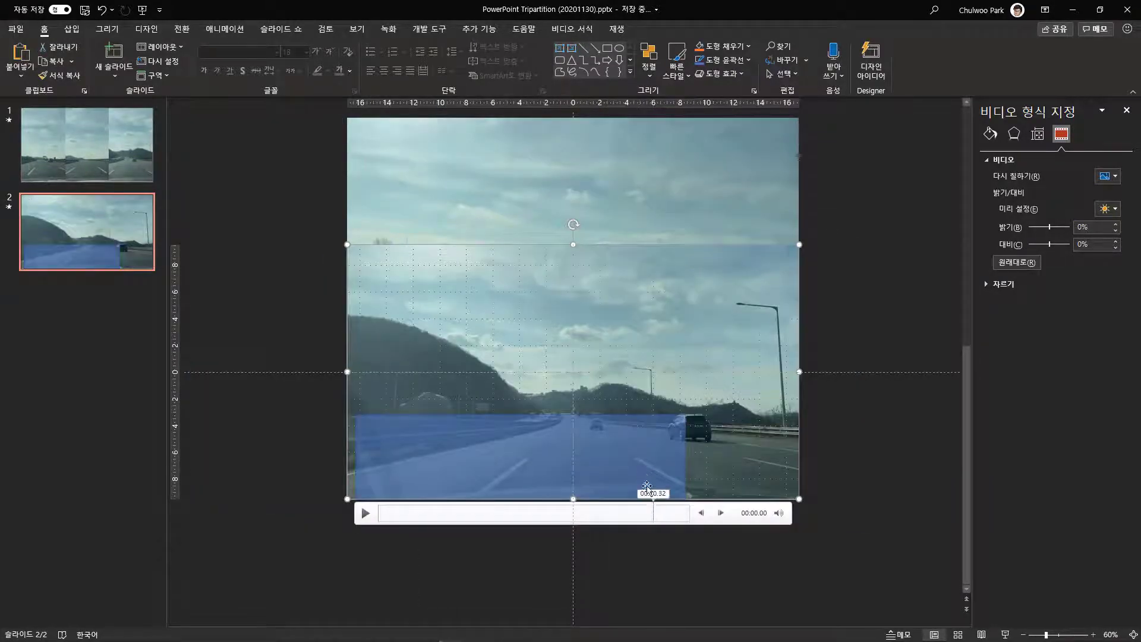
left_click_drag(734, 459, 739, 493)
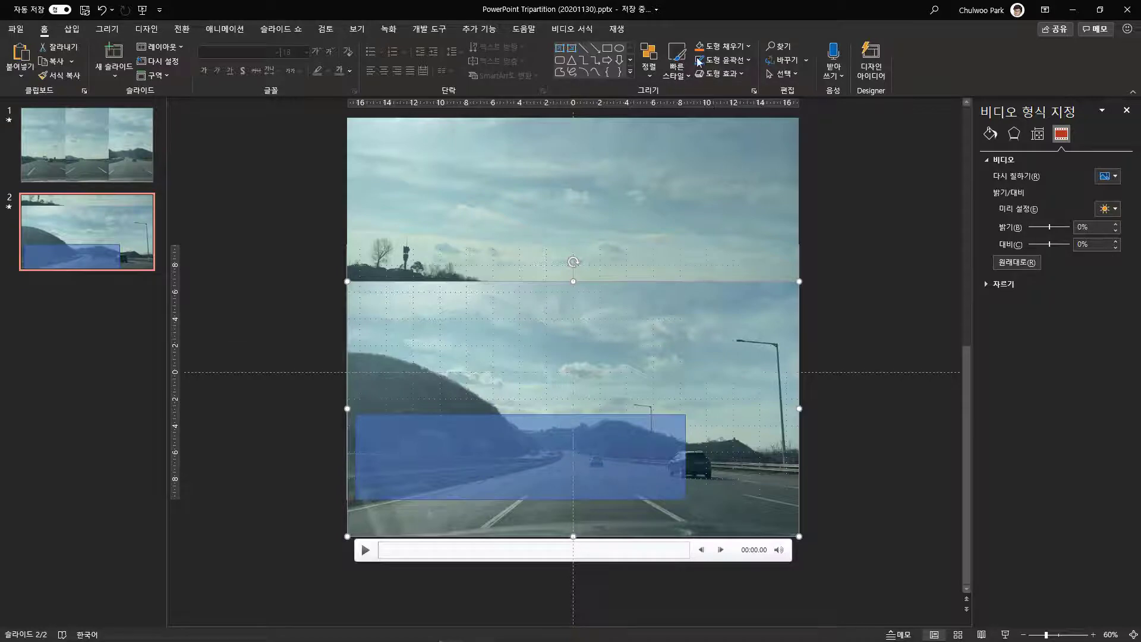
Crop the third video's upper and lower edges to the bottom rectangle, 6.26 cm high, and delete that rectangle.
left_click(572, 28)
left_click(1003, 58)
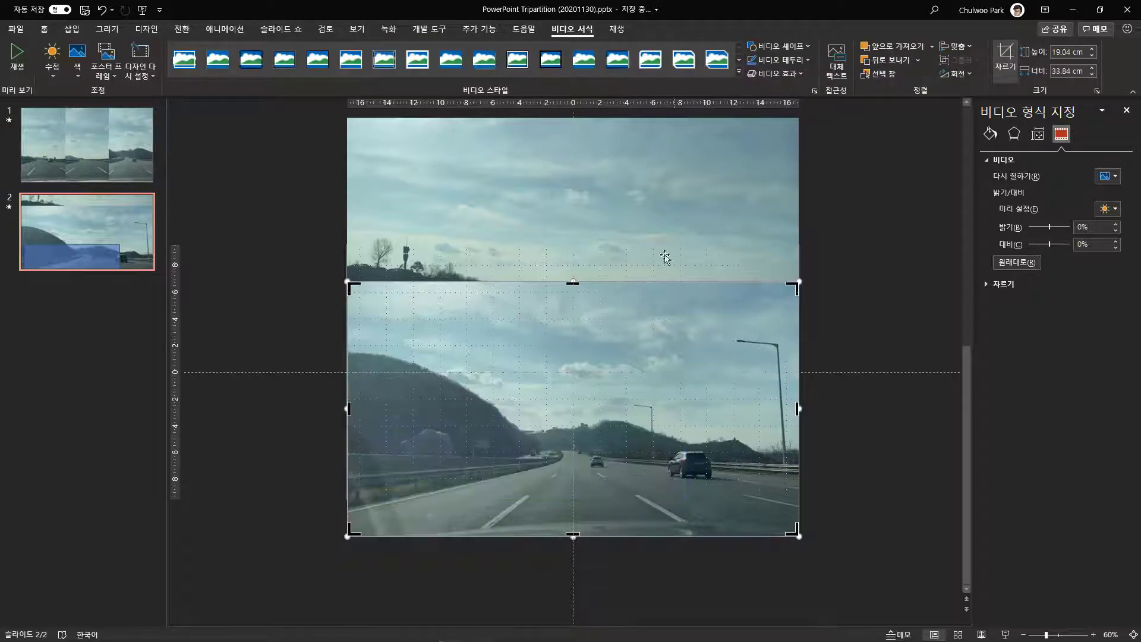
left_click_drag(573, 281, 561, 414)
left_click_drag(573, 535, 574, 496)
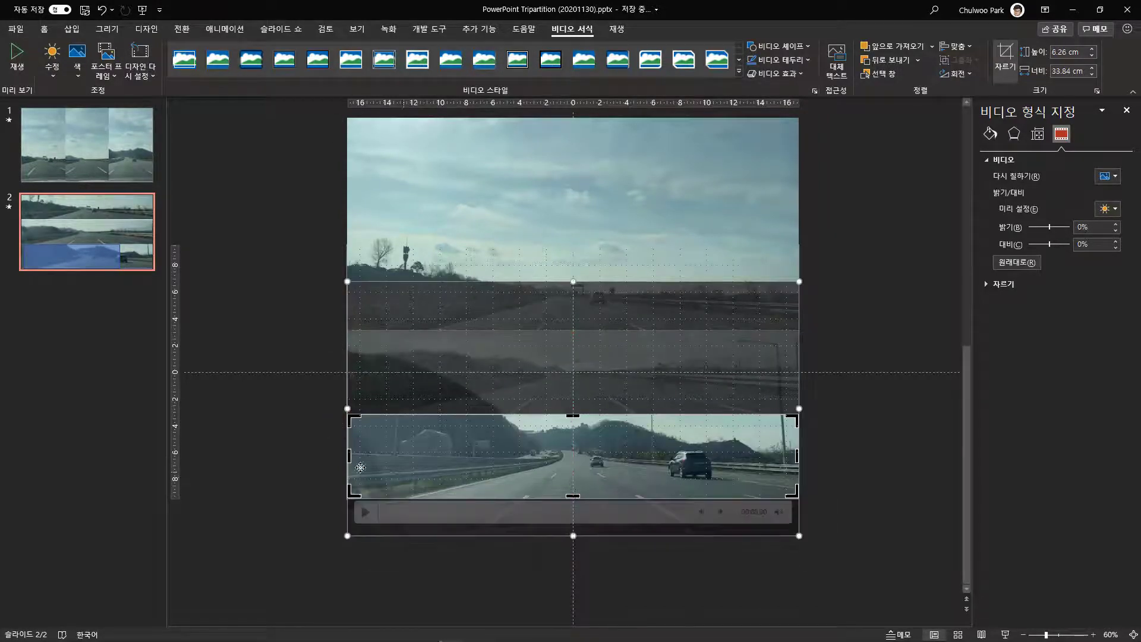
left_click(332, 473)
left_click(433, 456)
key("Delete")
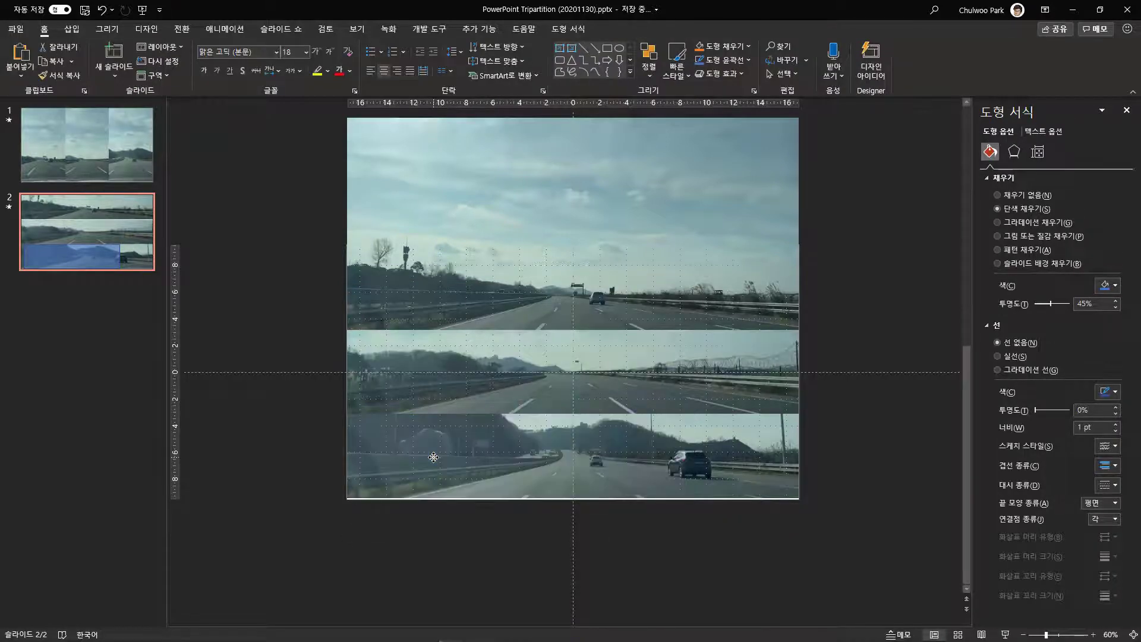
Crop the first video's upper part to the slide's top edge, leaving a strip 6.35 cm high in the top section.
mouse_move(568, 242)
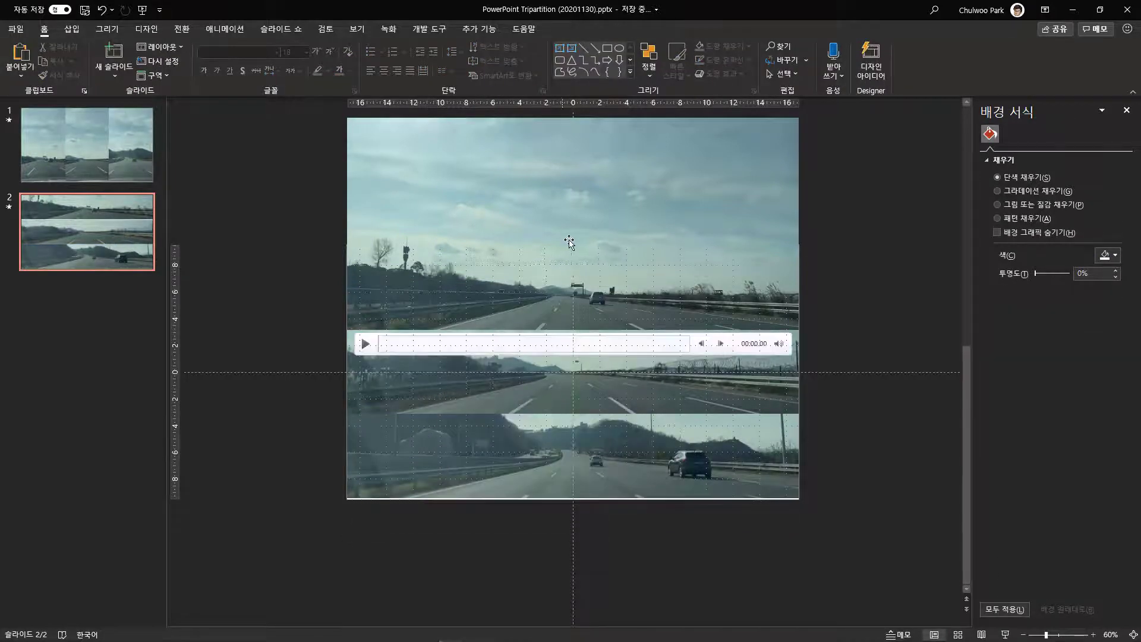
left_click(582, 273)
left_click(617, 28)
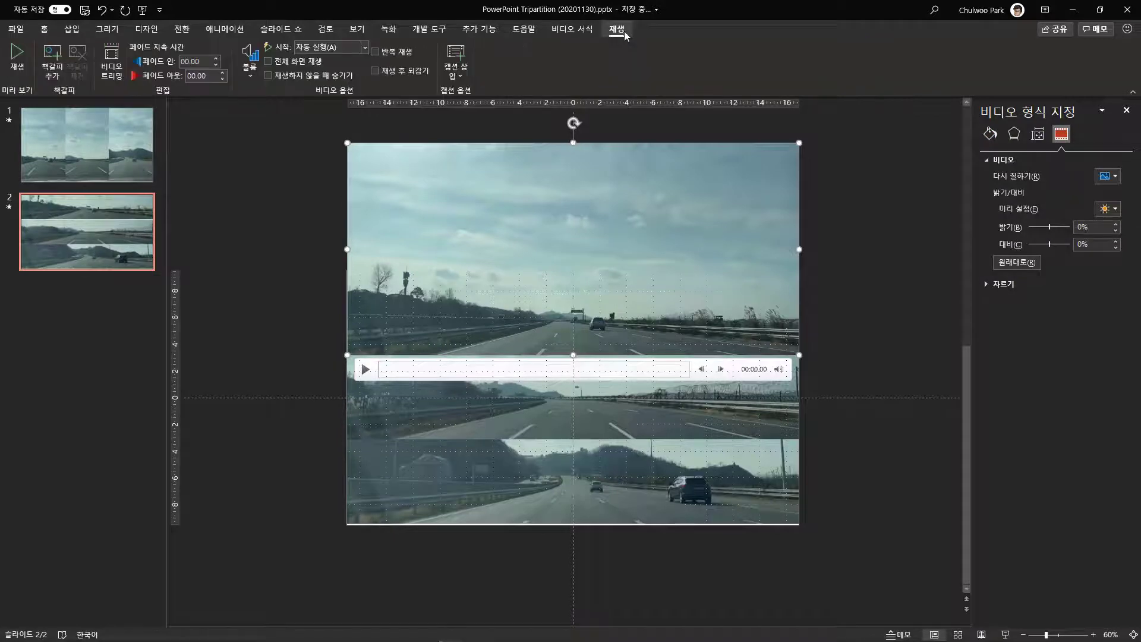
left_click(572, 28)
left_click(1005, 57)
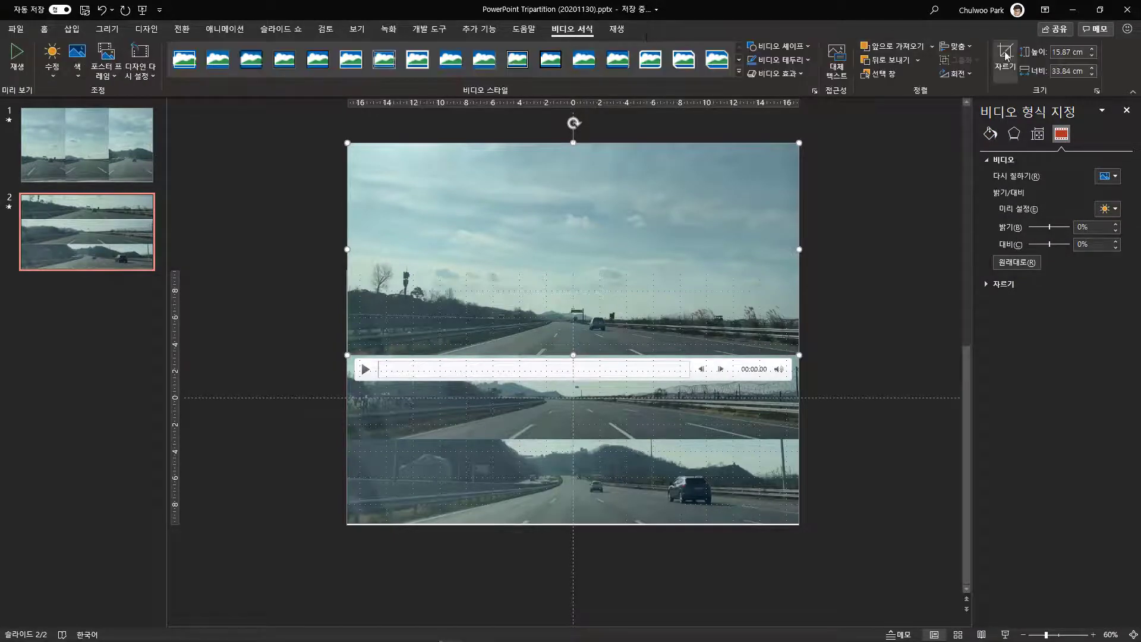
left_click_drag(573, 122, 542, 244)
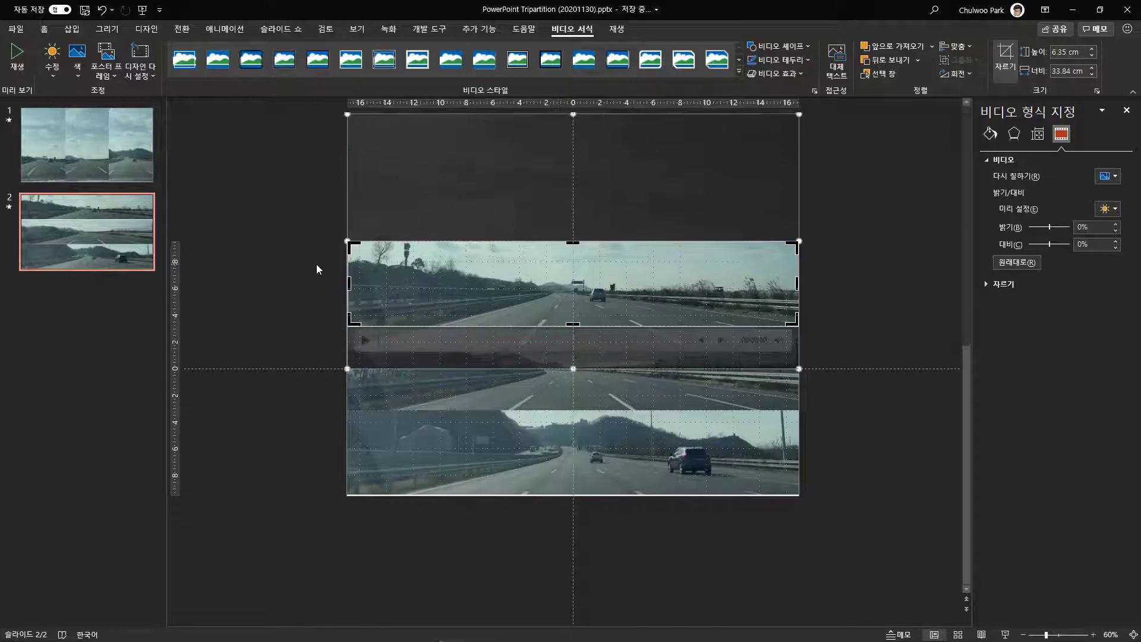
left_click(543, 244)
left_click(481, 275)
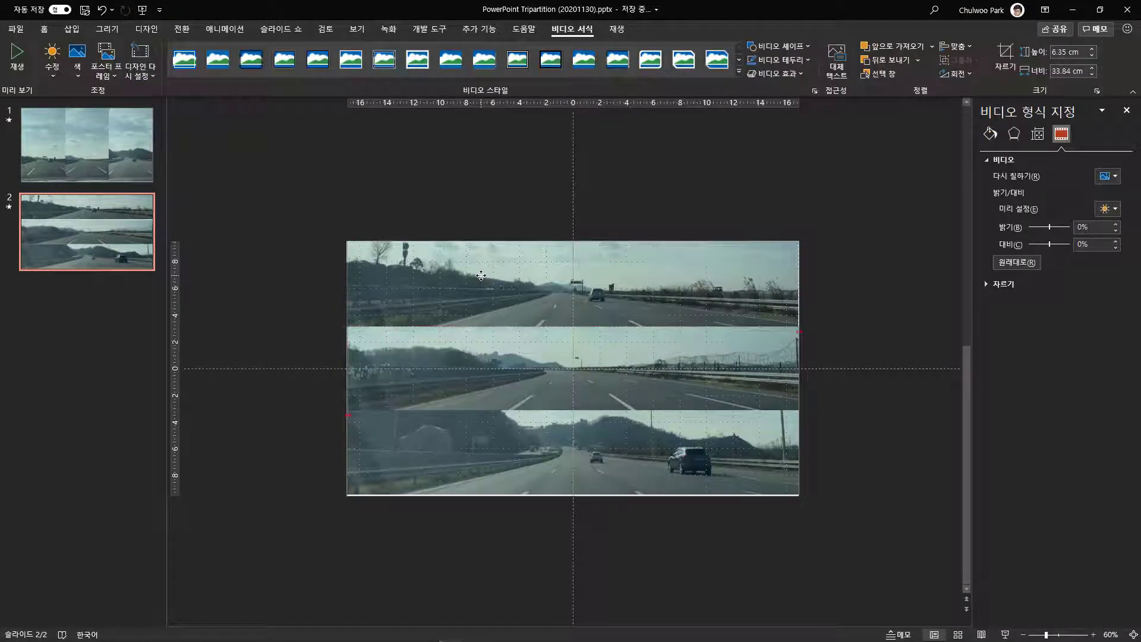
left_click_drag(480, 275, 481, 274)
left_click(316, 290)
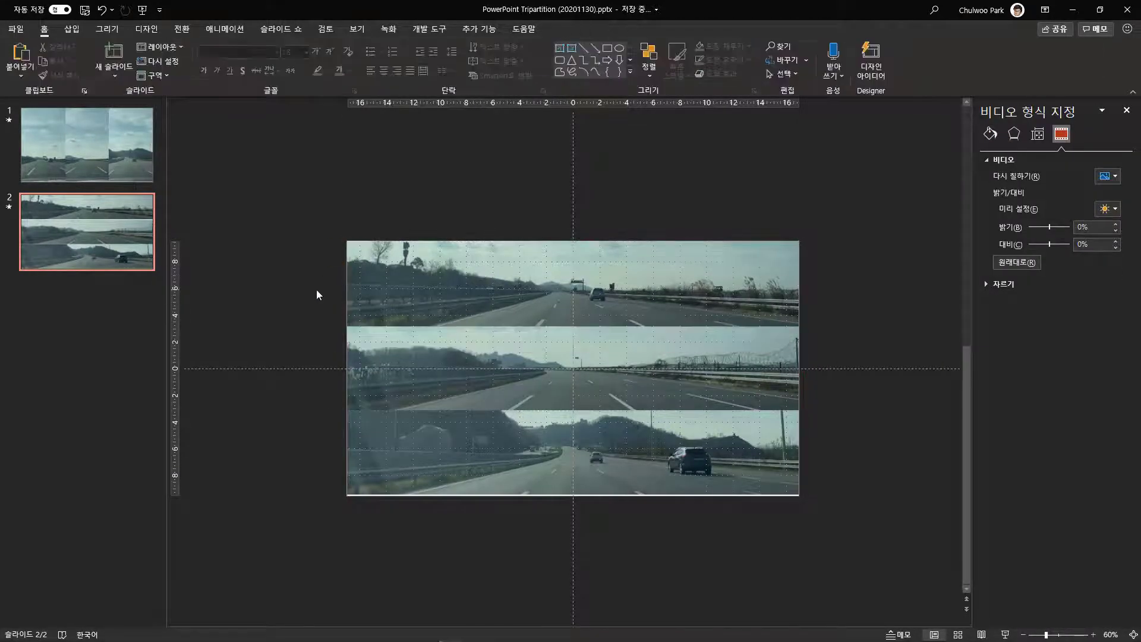
Adjust the bottom video's crop on the second slide to close the thin gaps along its section edges.
left_click(514, 446)
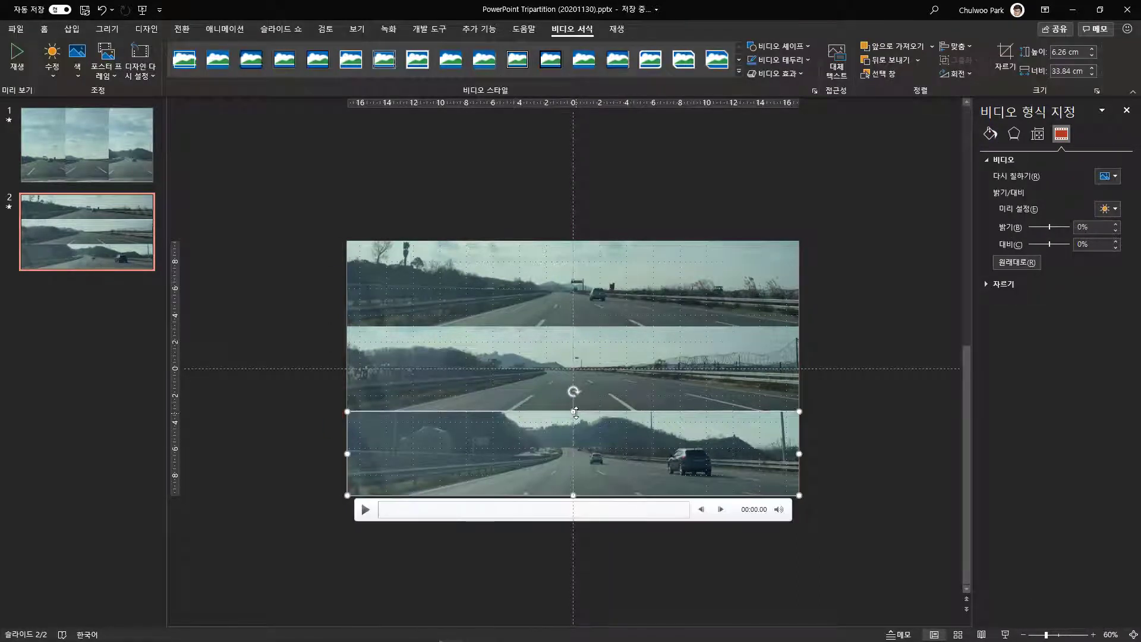
left_click(1005, 56)
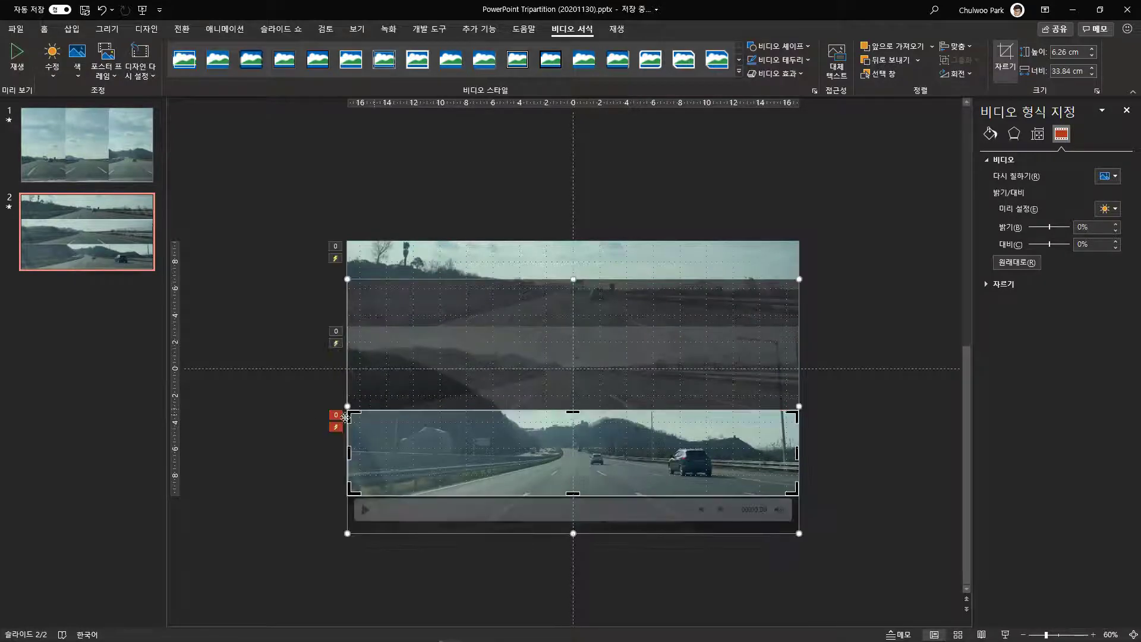
left_click(309, 425)
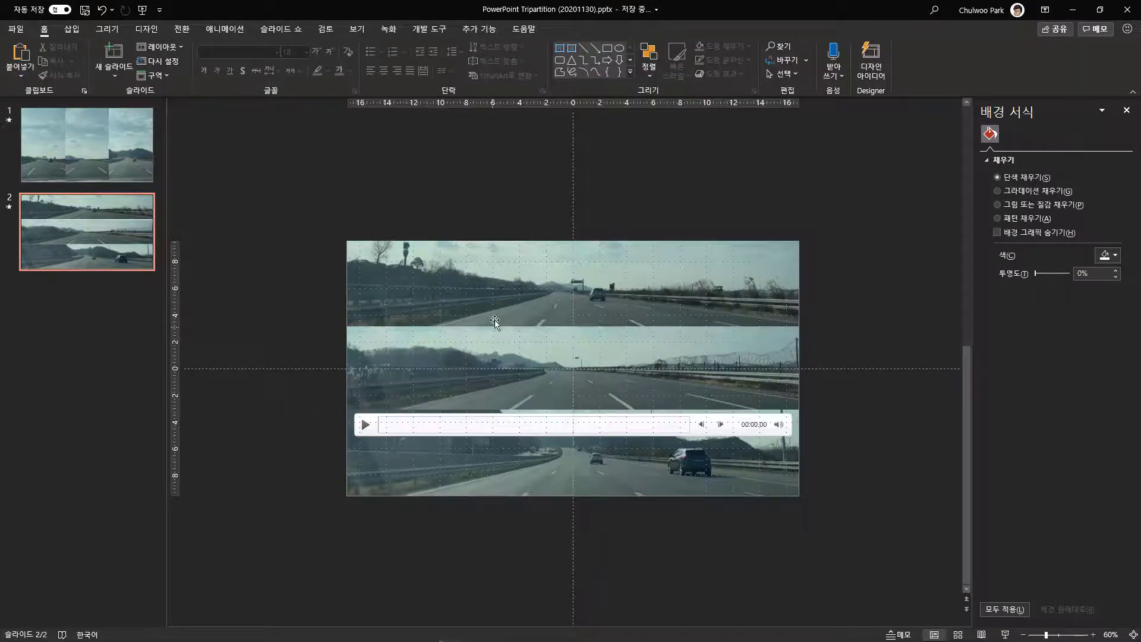
Select the three stacked videos and check their playback options and animation timing settings.
left_click_drag(308, 201, 881, 536)
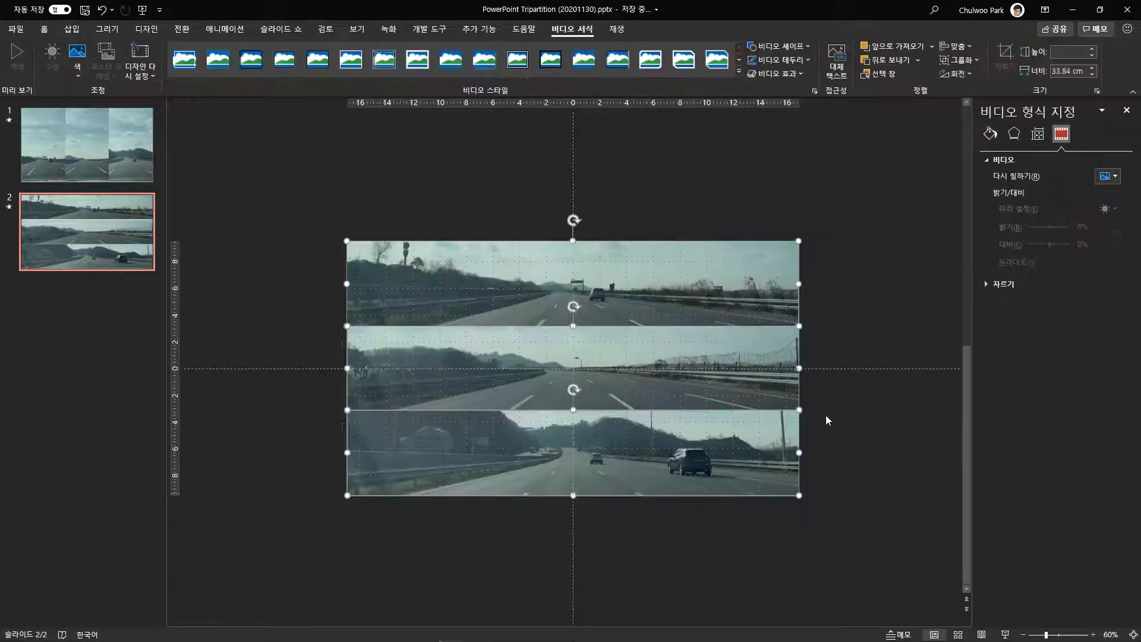
left_click(617, 29)
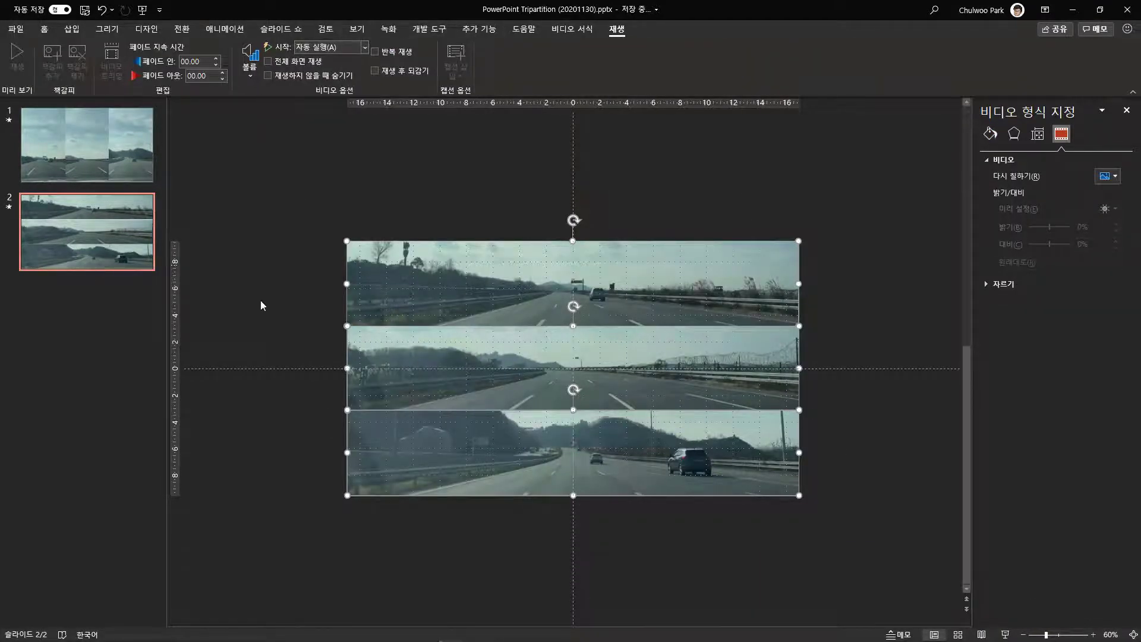
left_click(274, 372)
left_click_drag(284, 305, 874, 526)
left_click(225, 29)
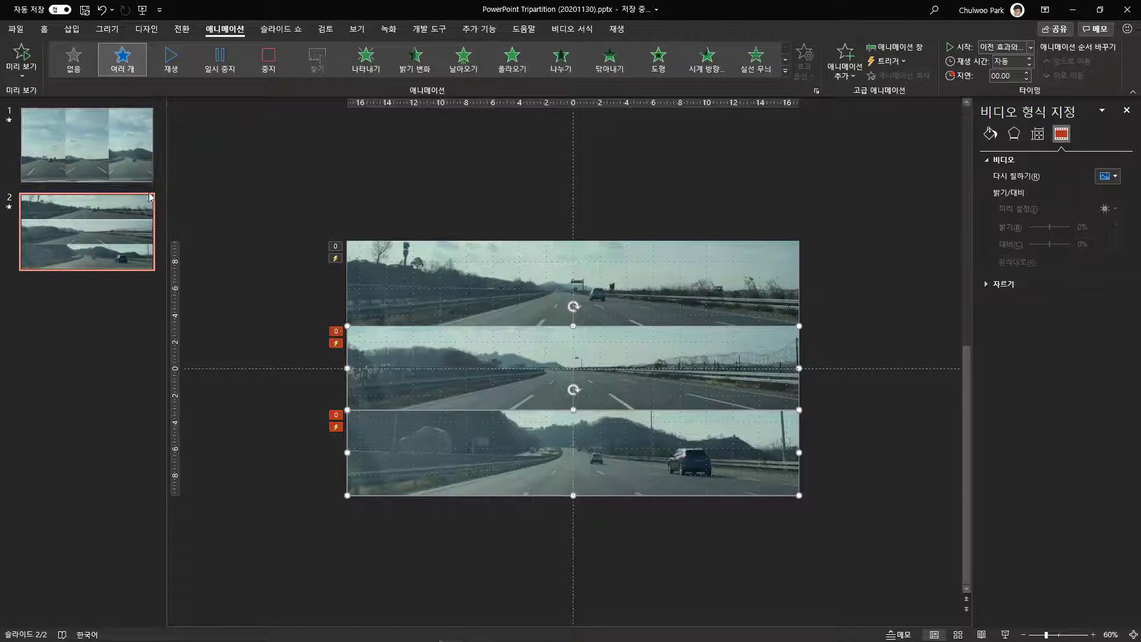
Play the slide show from the first slide, advance to the second slide, and exit the show.
left_click(83, 155)
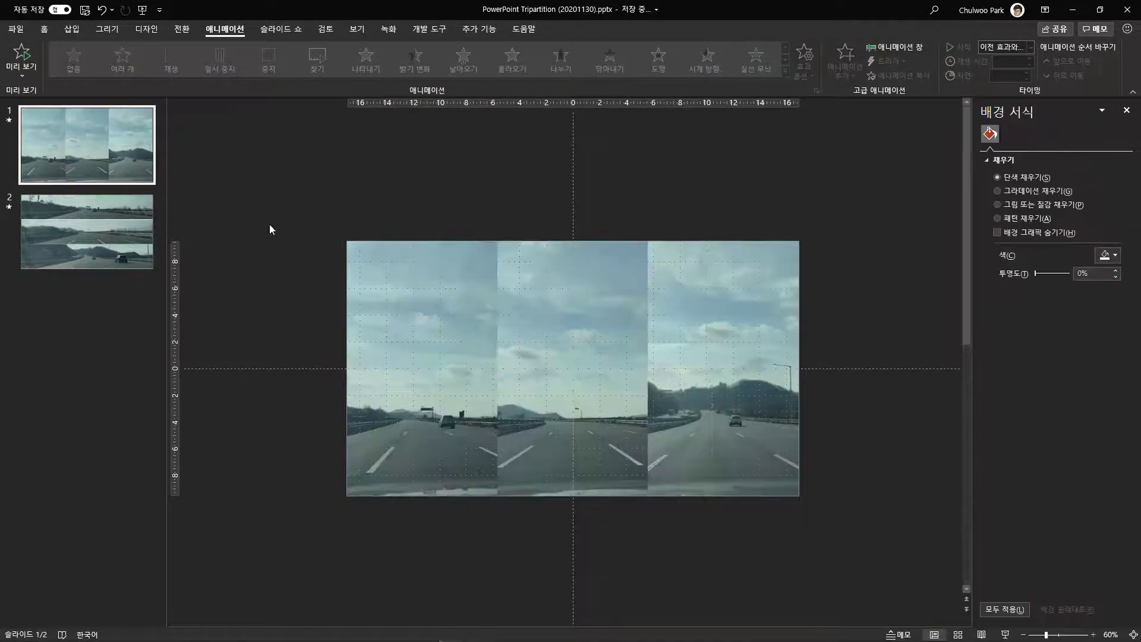
left_click(1005, 635)
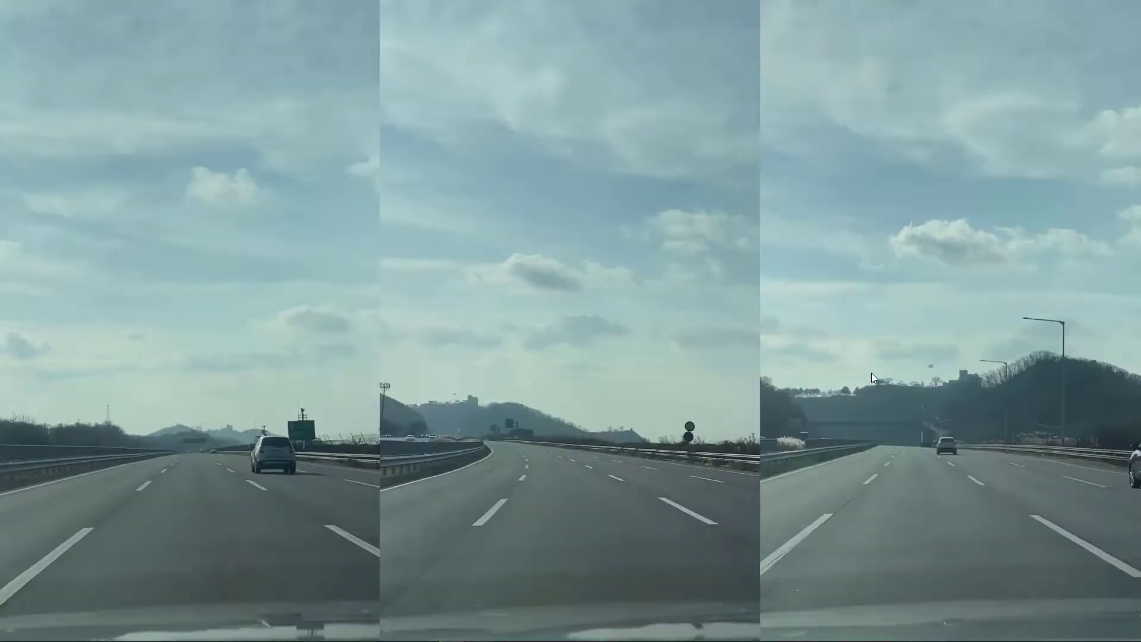
key("Right")
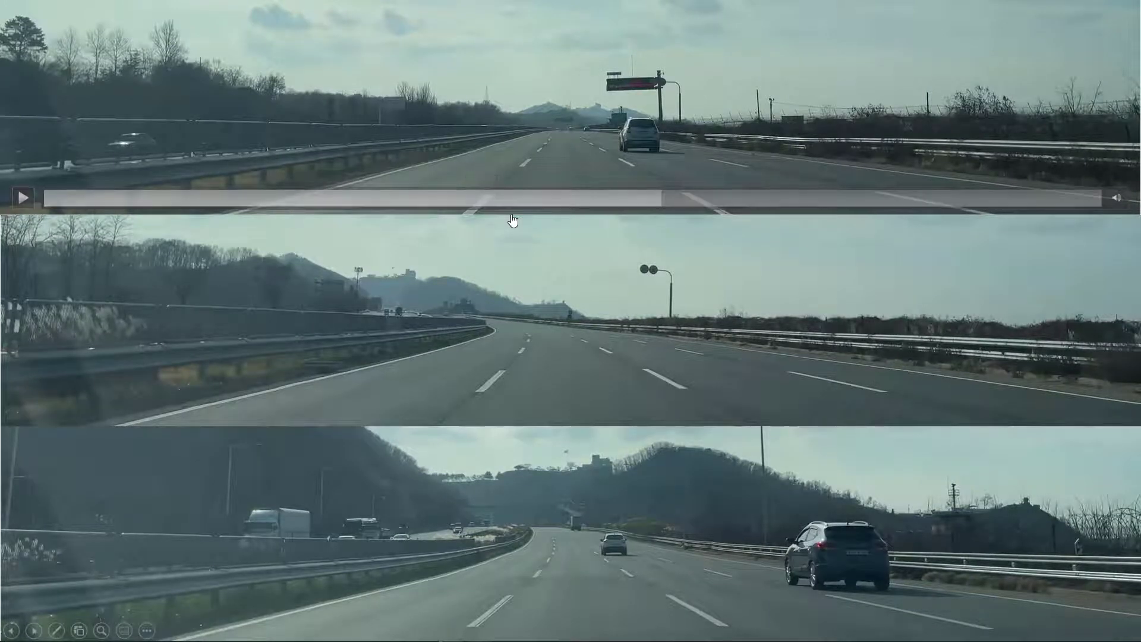
key("Escape")
Check the trim durations of the first slide's left and middle videos without trimming them.
left_click(90, 145)
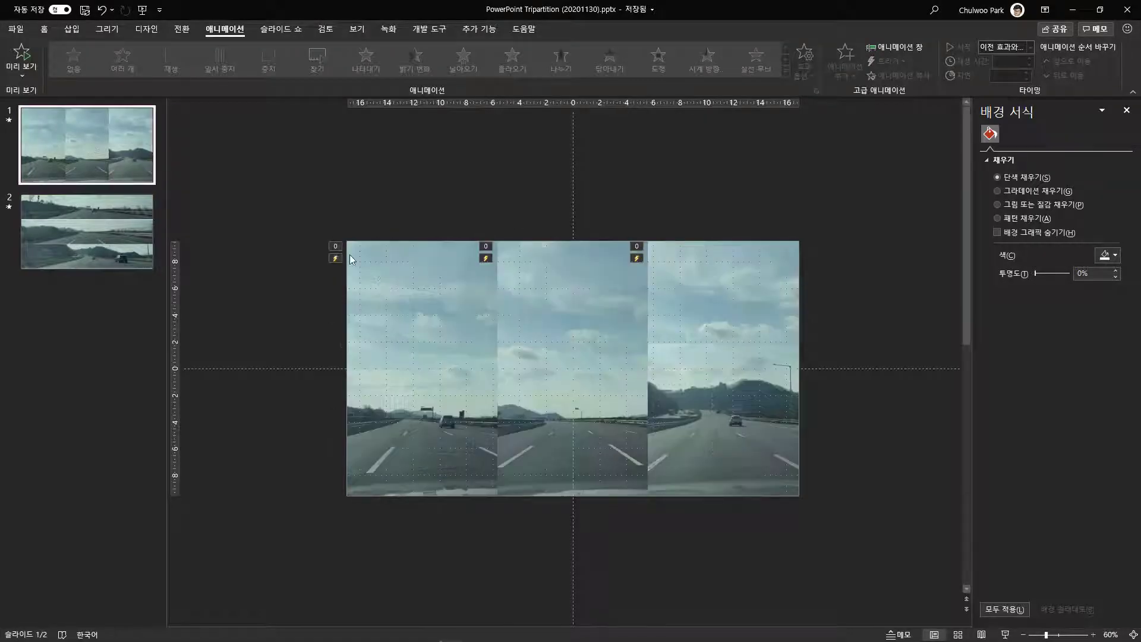
left_click(418, 302)
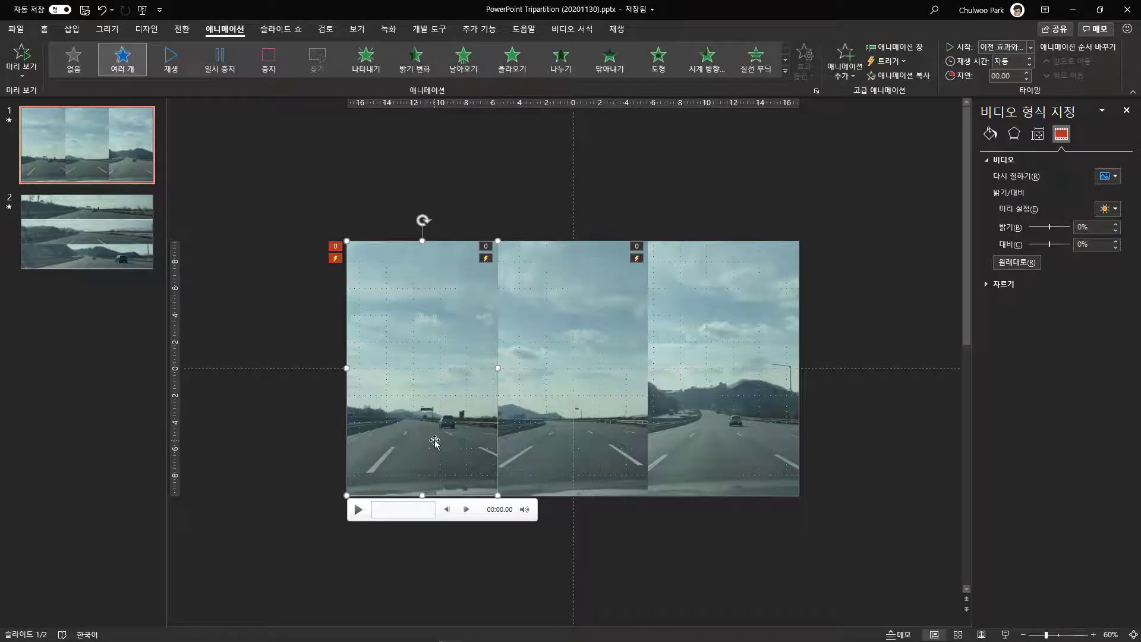
left_click(625, 32)
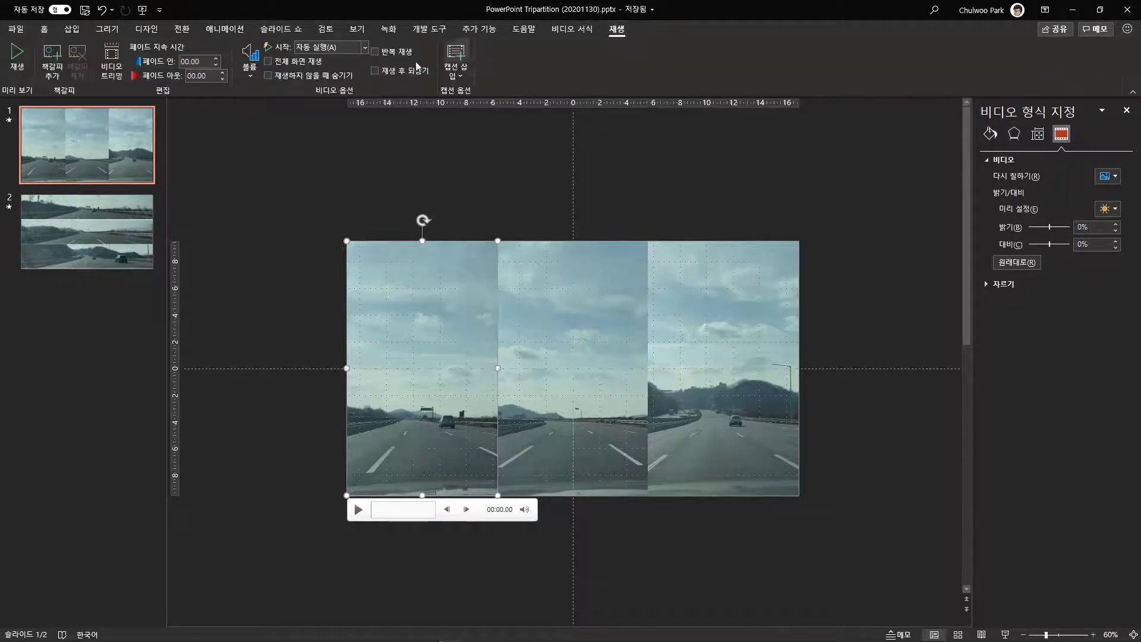
left_click(111, 66)
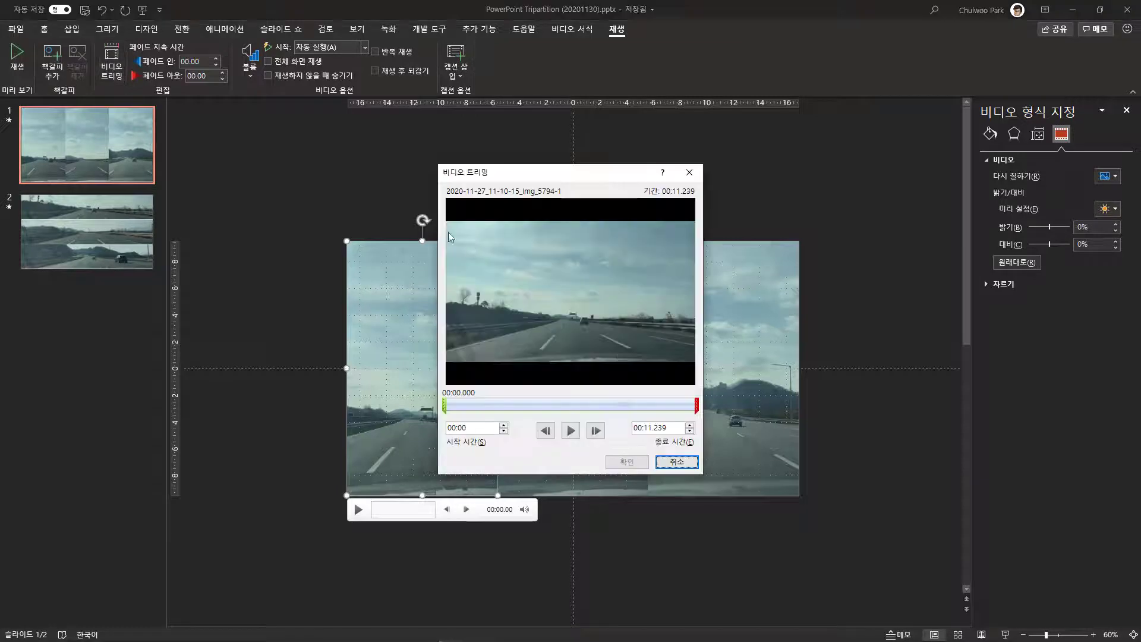
left_click(677, 462)
left_click(593, 410)
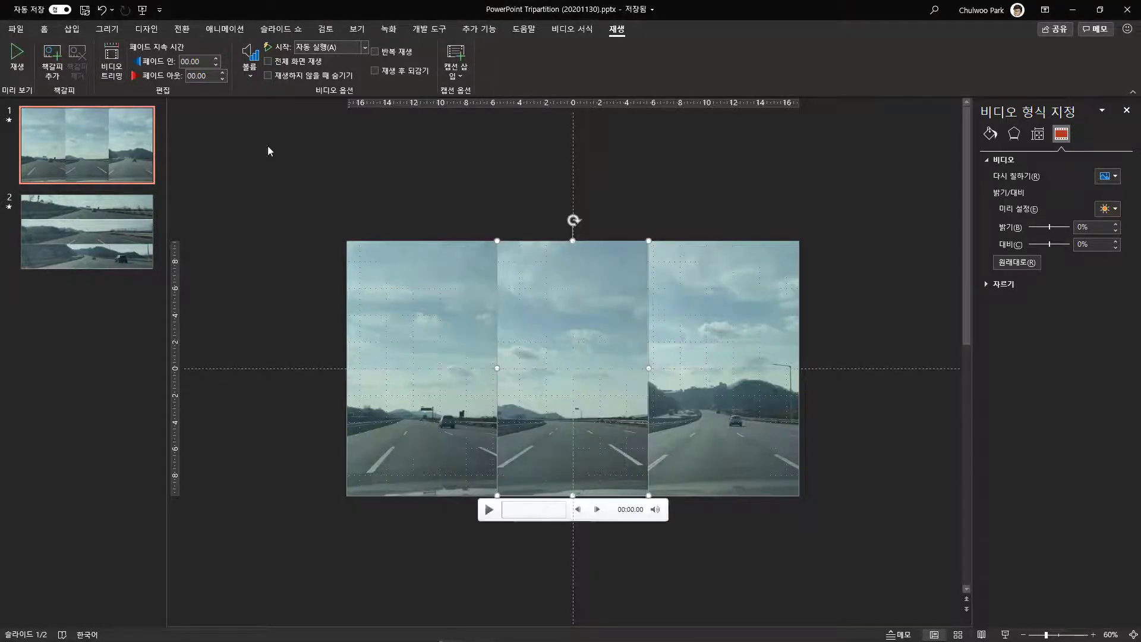
left_click(111, 65)
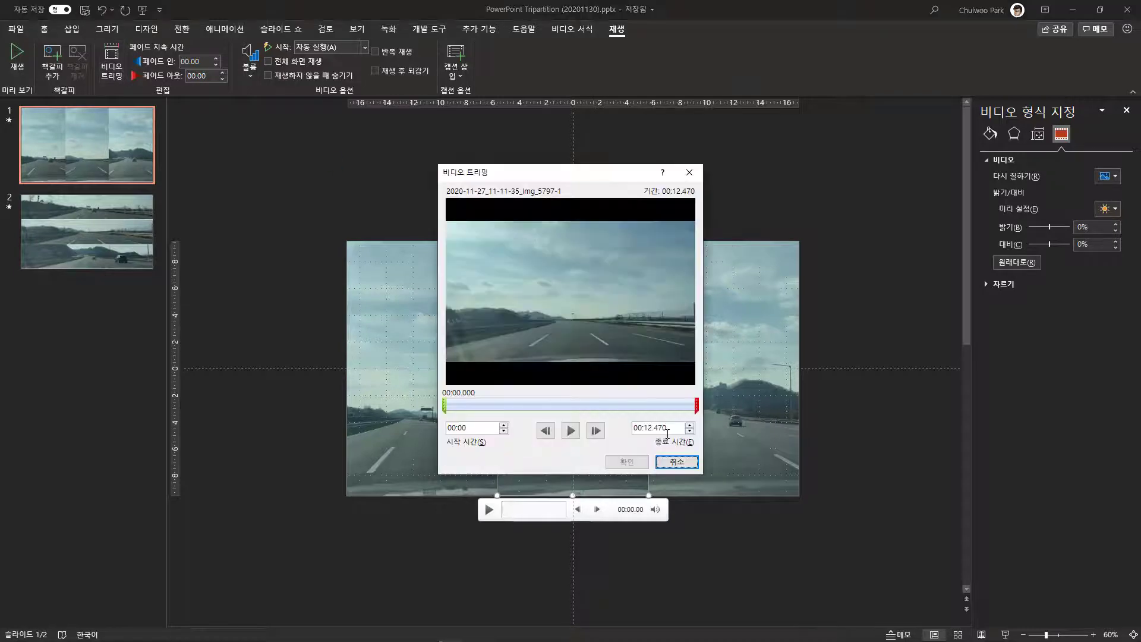
left_click(676, 462)
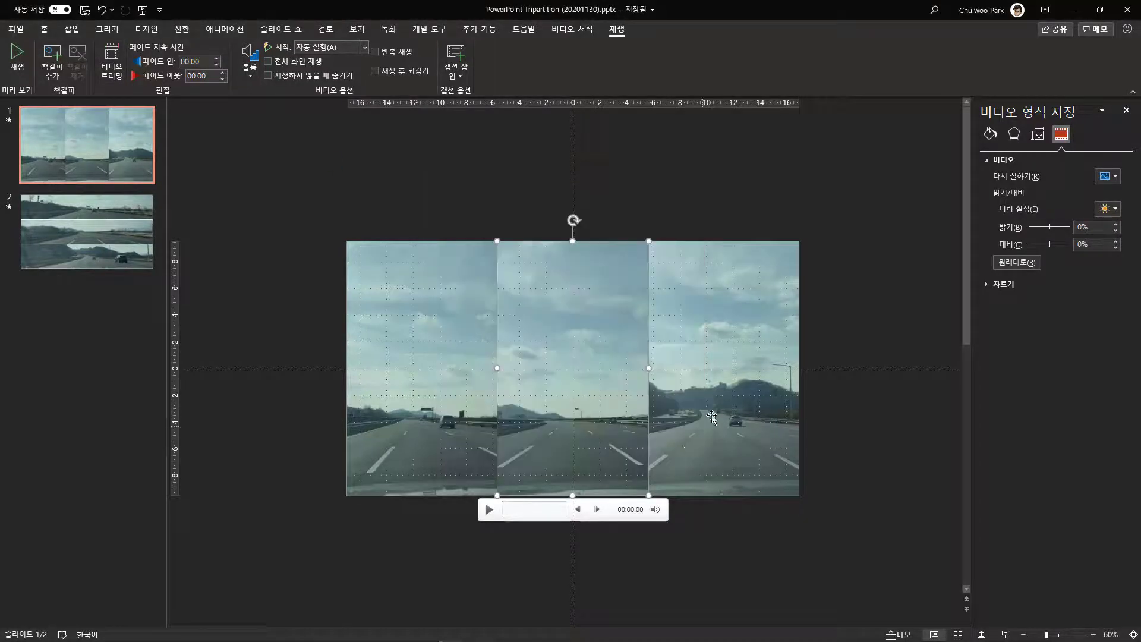
Trim the first slide's right video to an end time of 00:11.
left_click(712, 414)
left_click(113, 70)
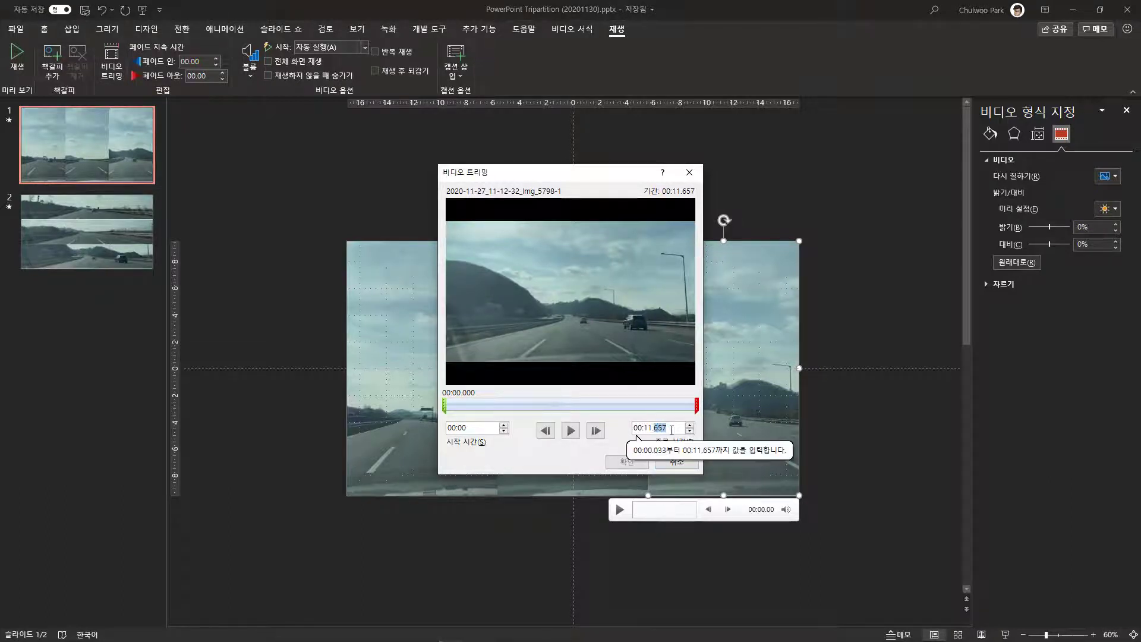
key("BackSpace")
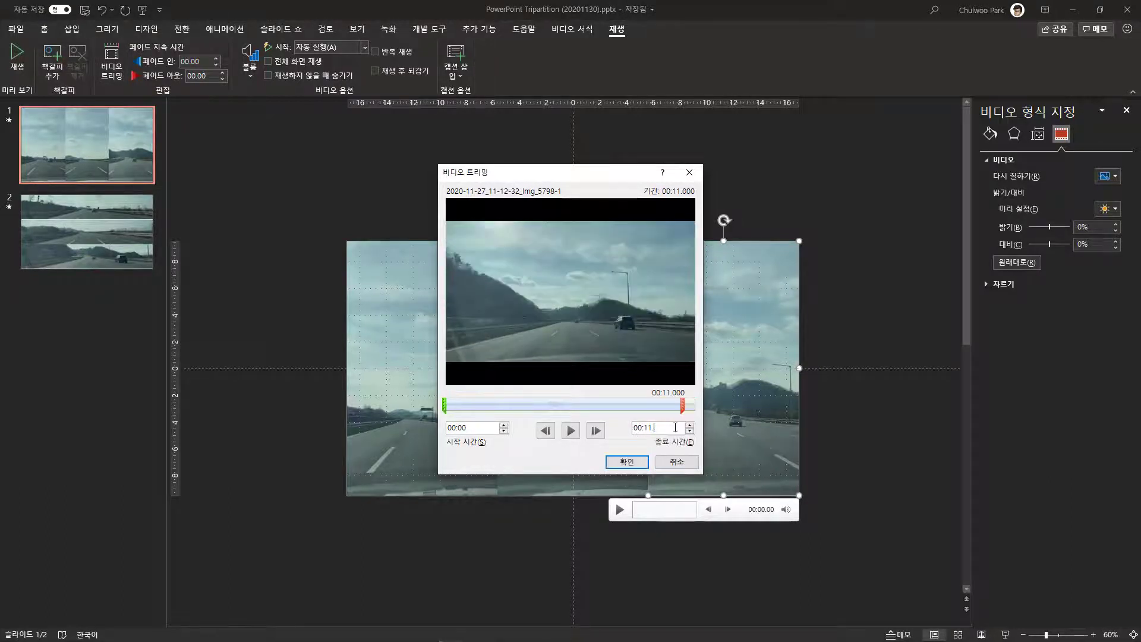
left_click(627, 461)
Trim the first slide's middle video to an end time of 00:11.
left_click(585, 438)
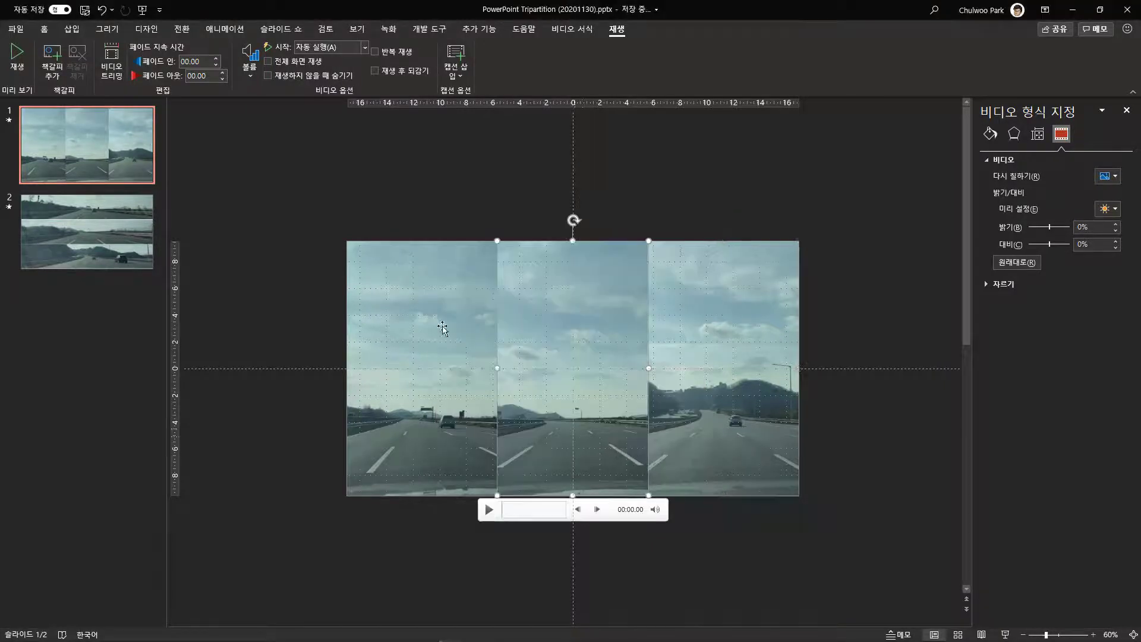
left_click(124, 76)
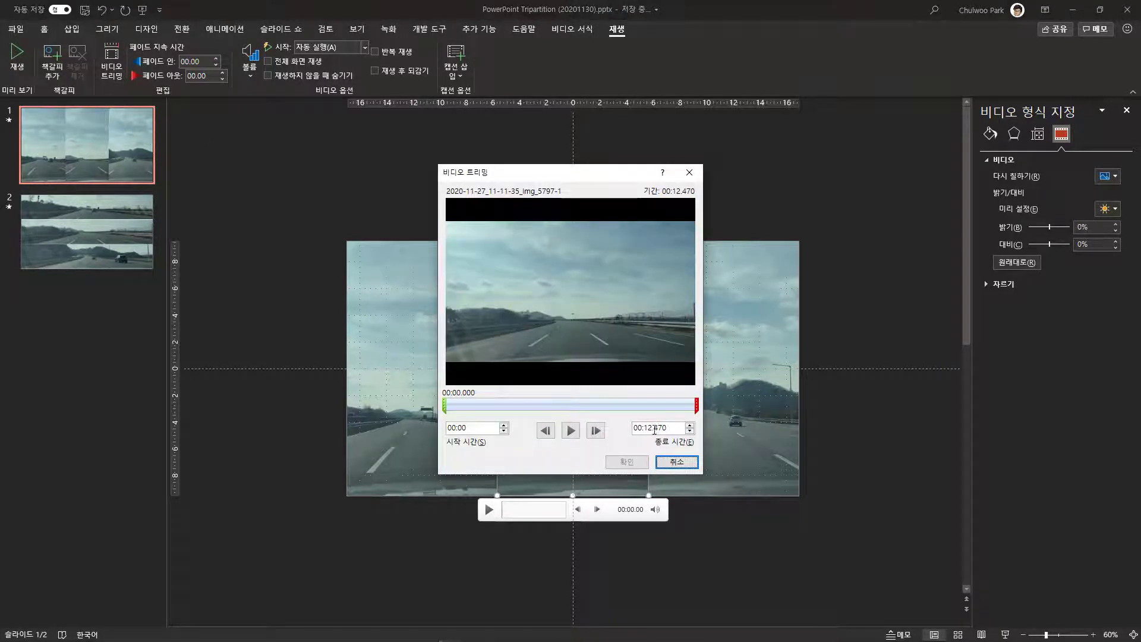
type("11")
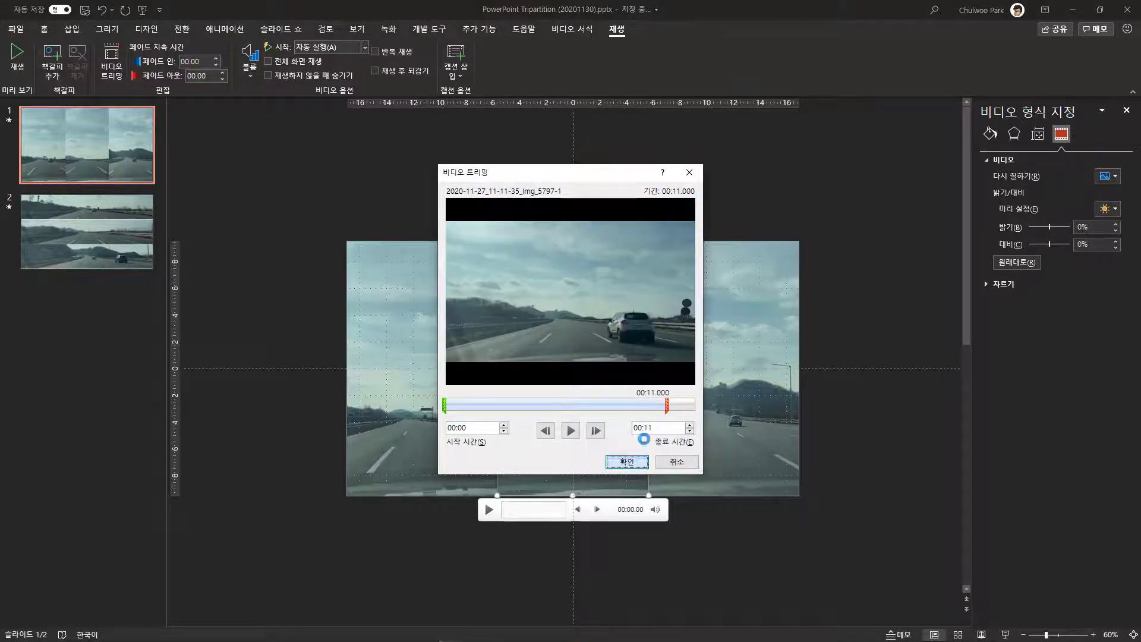
key("Return")
Trim the first slide's left video to an end time of 00:11.
left_click(384, 294)
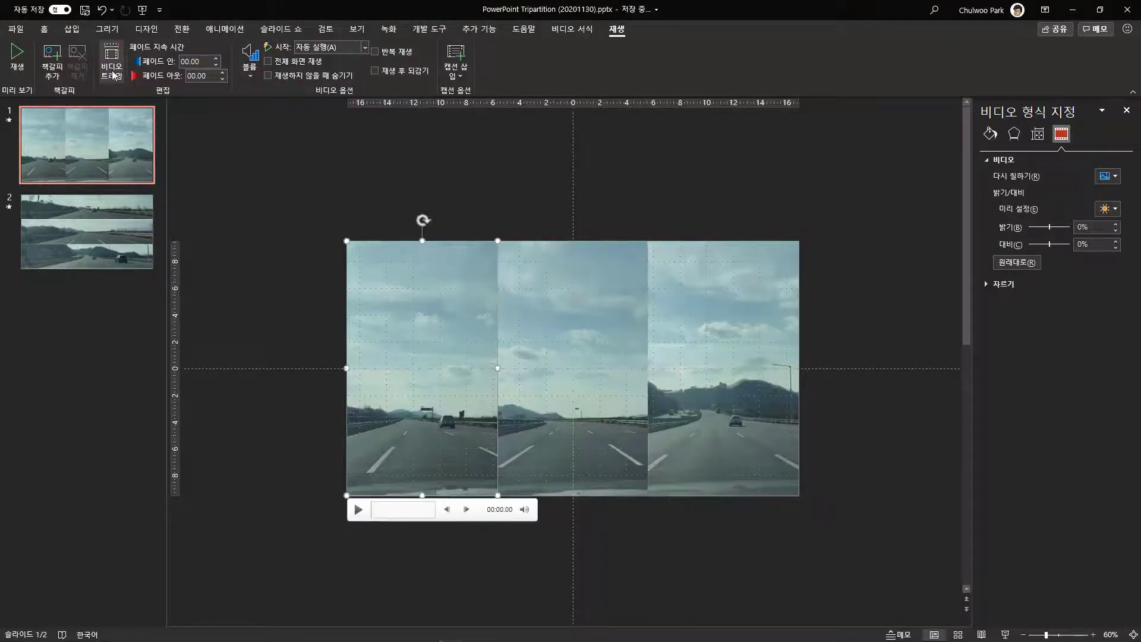
left_click(113, 75)
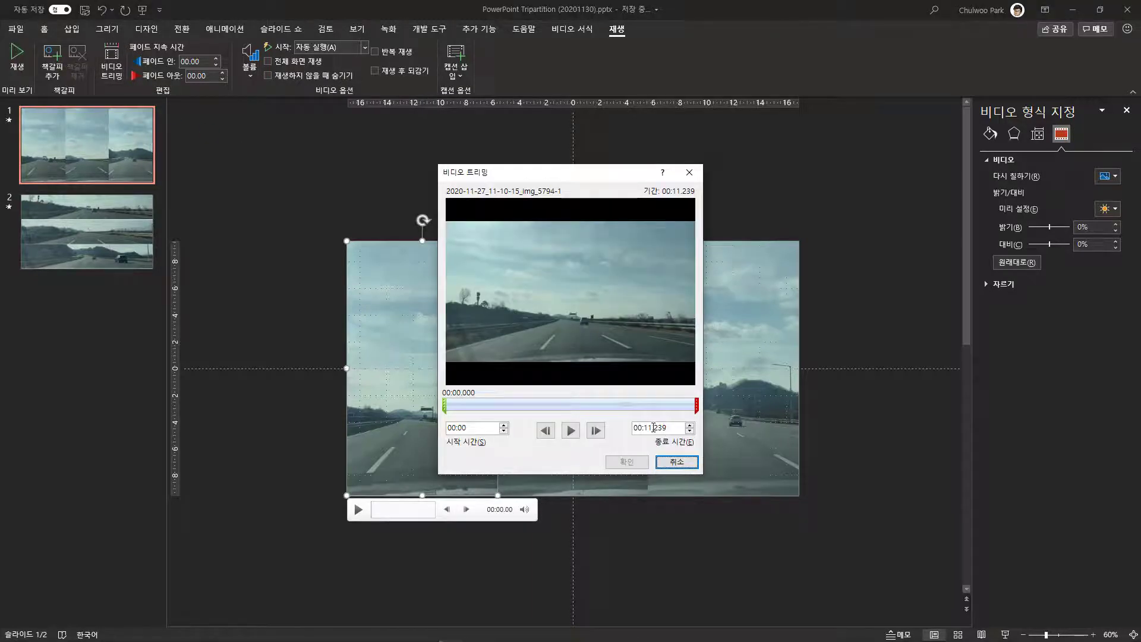
key("BackSpace")
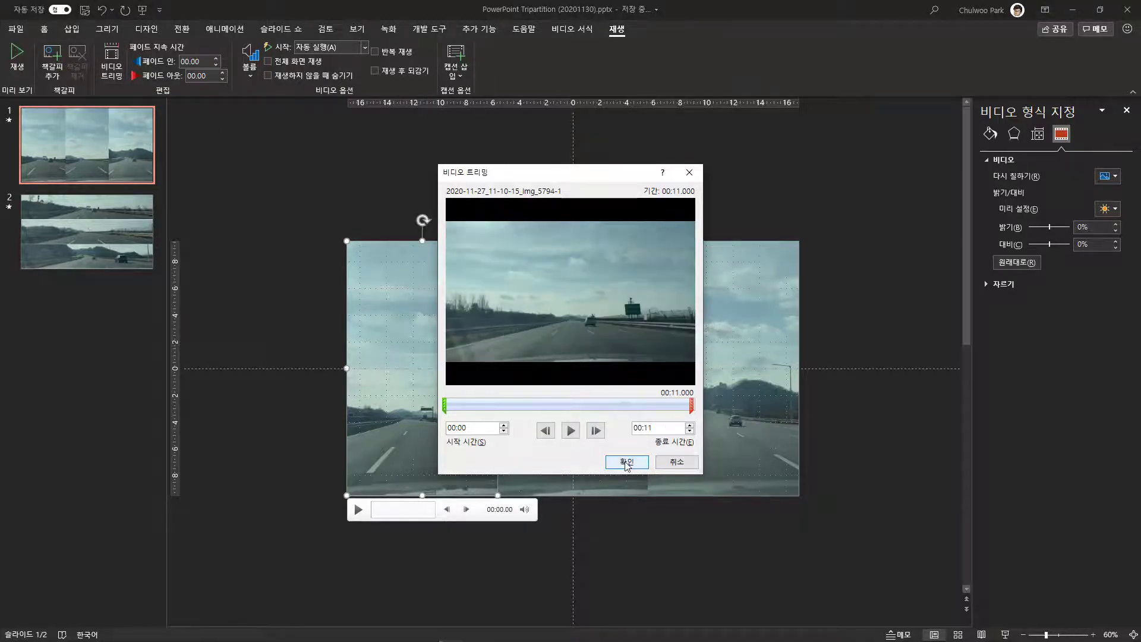
left_click(626, 463)
Trim the top video on the second slide to an end time of 00:11.
left_click(120, 222)
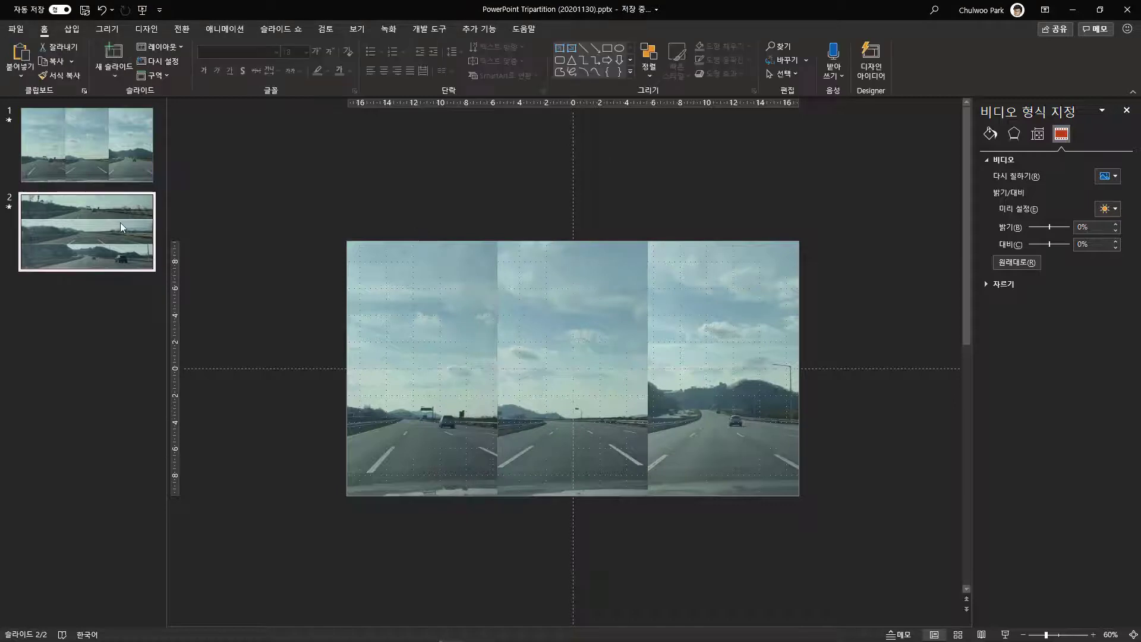
left_click(432, 300)
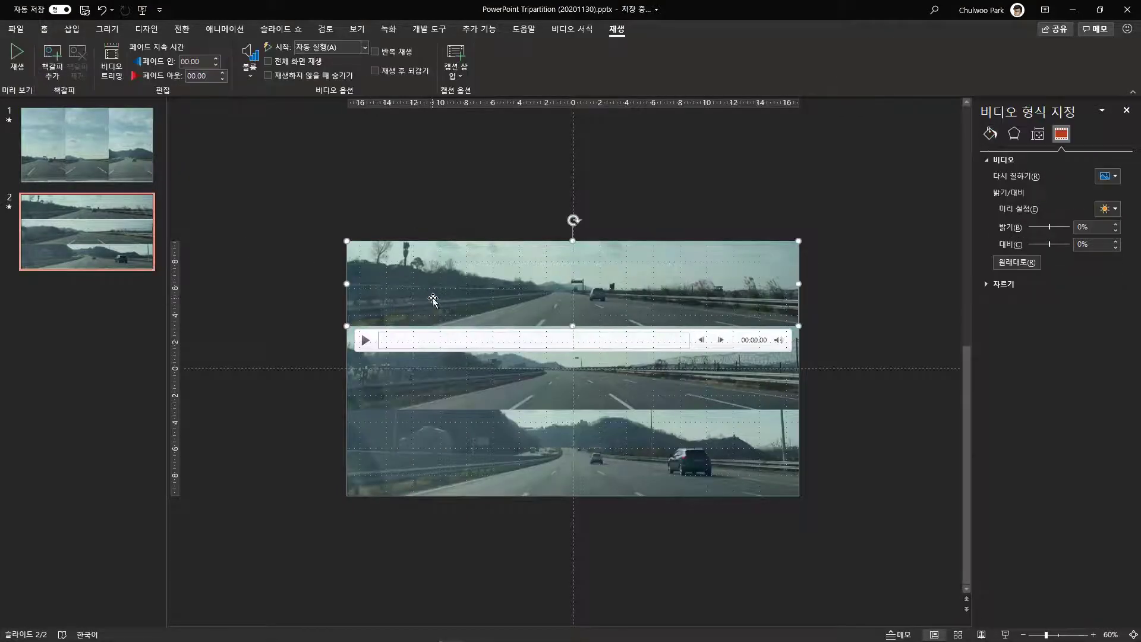
left_click(112, 70)
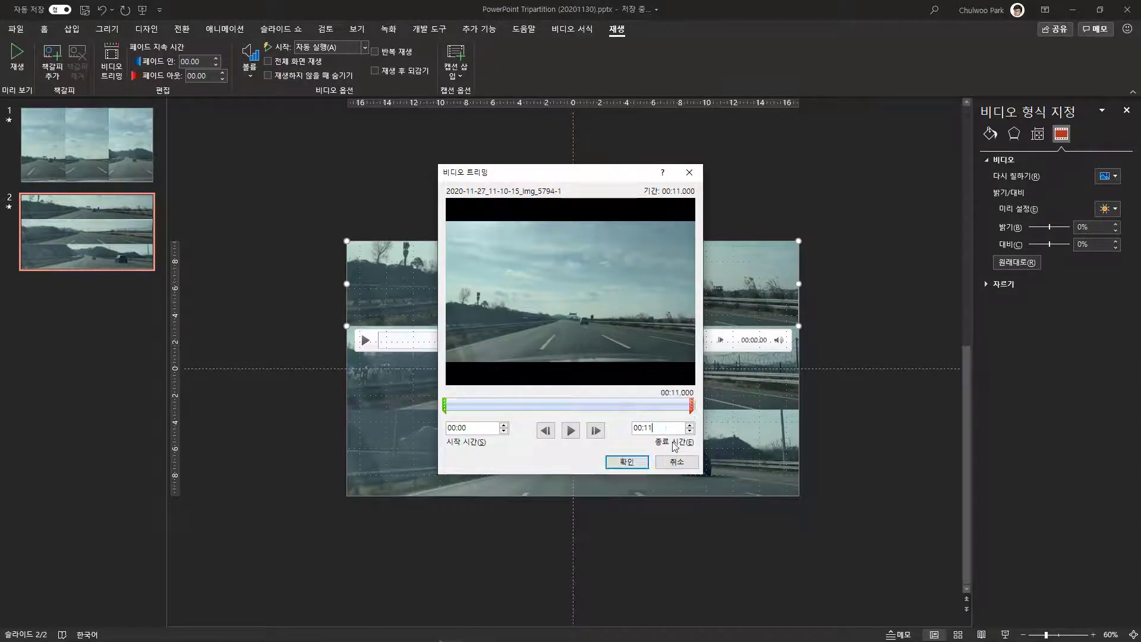
left_click(627, 462)
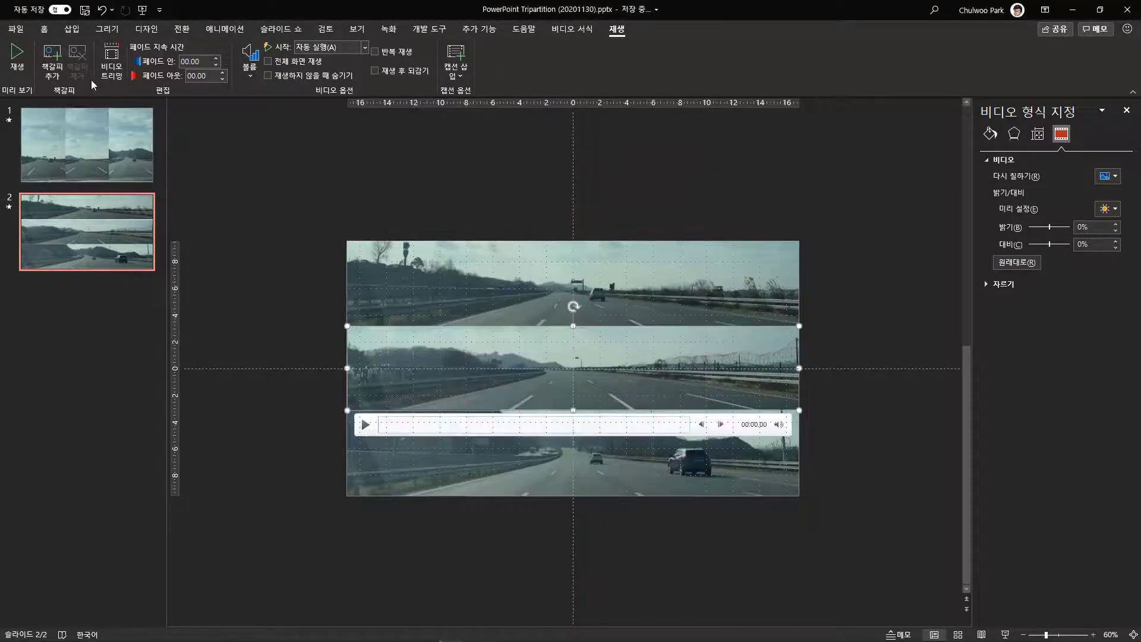
Trim the middle video on the second slide to an end time of 00:11.
left_click(111, 59)
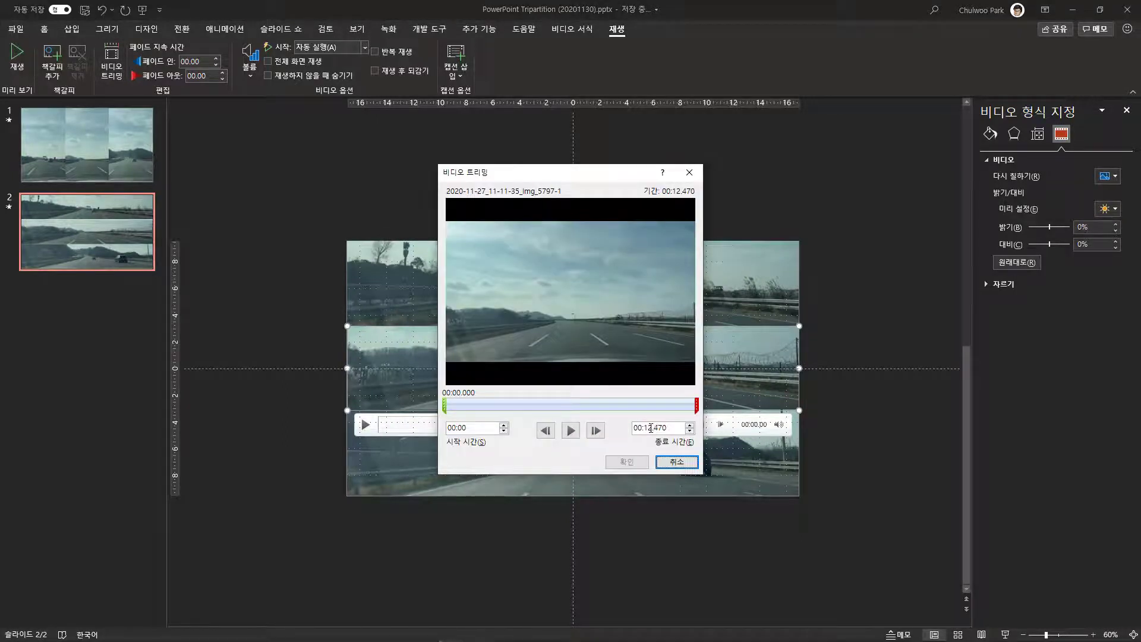
left_click_drag(648, 430, 674, 430)
type("11")
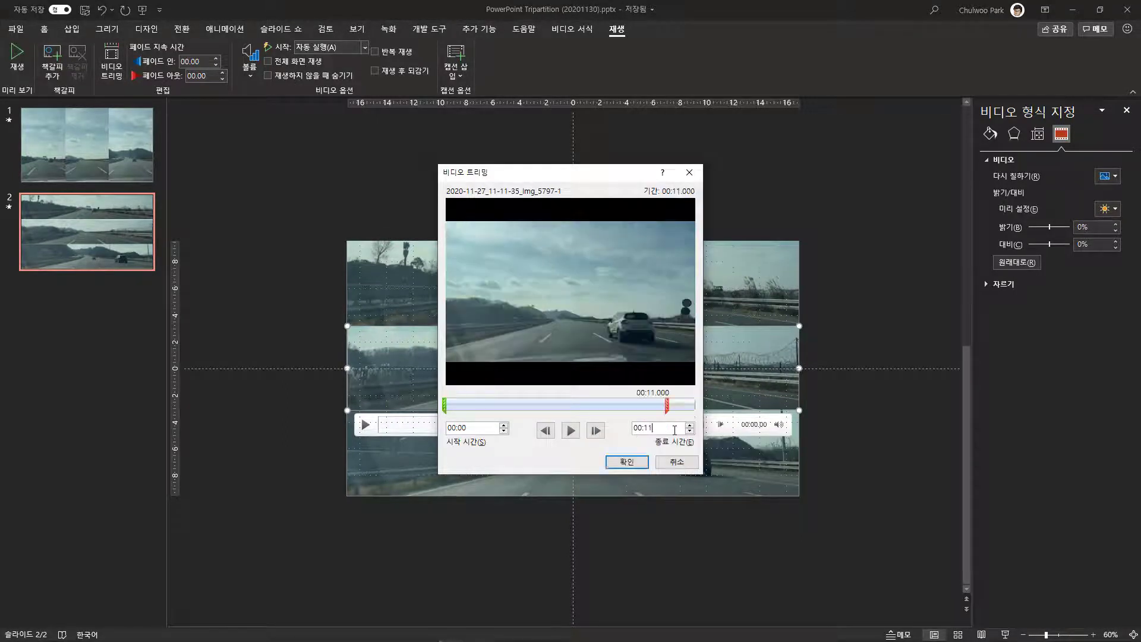
left_click(639, 463)
Trim the bottom video on the second slide to an end time of 00:11.
left_click(642, 464)
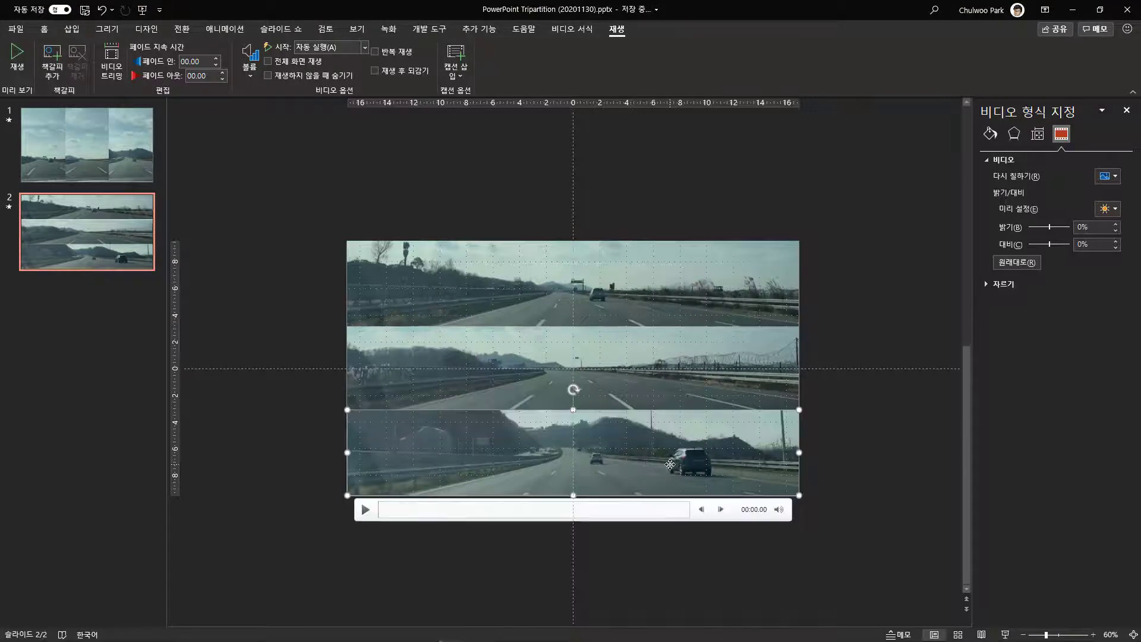
left_click(111, 60)
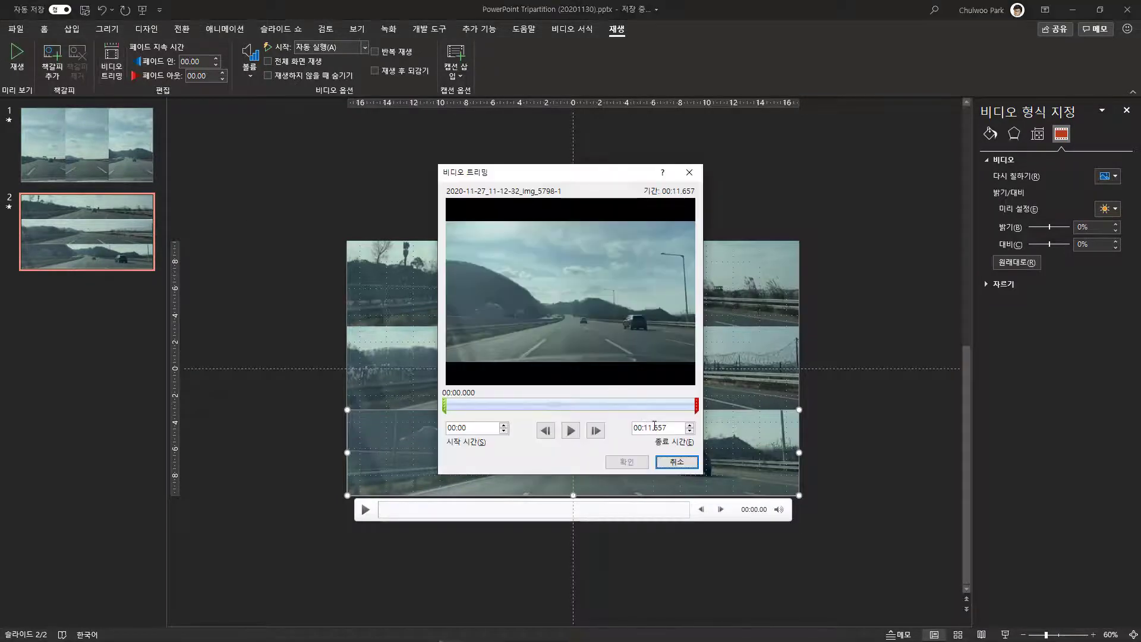
left_click_drag(652, 428, 677, 429)
key("BackSpace")
left_click(630, 462)
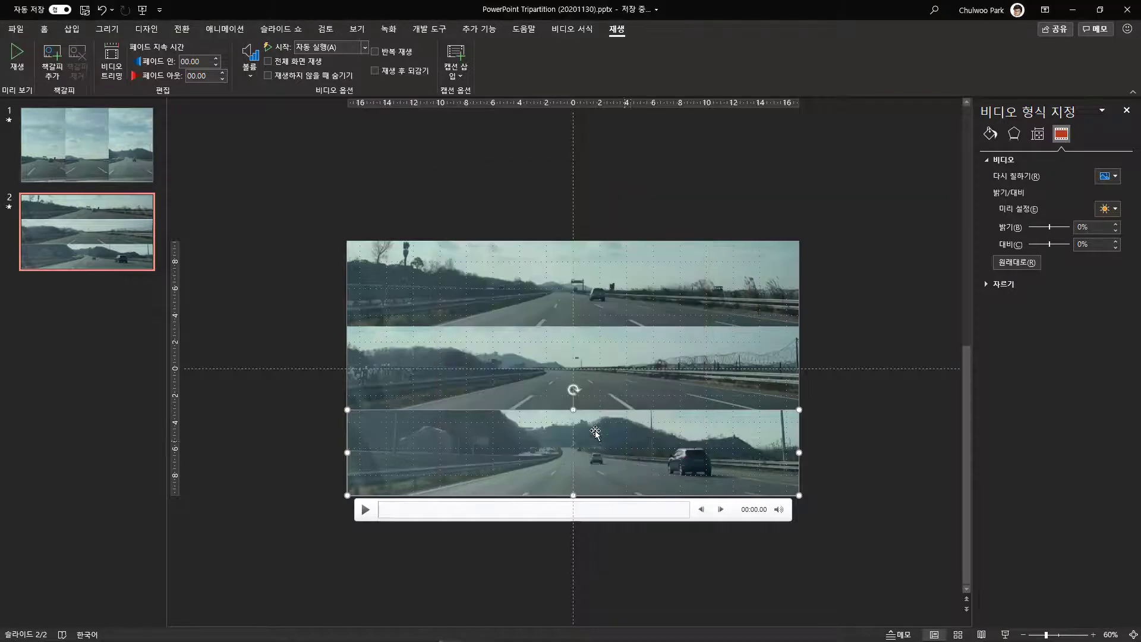
Export the presentation as a Full HD (1080p) MPEG-4 video, saved as PowerPoint Tripartition (20201130).mp4 in the documents folder (문서).
left_click(275, 356)
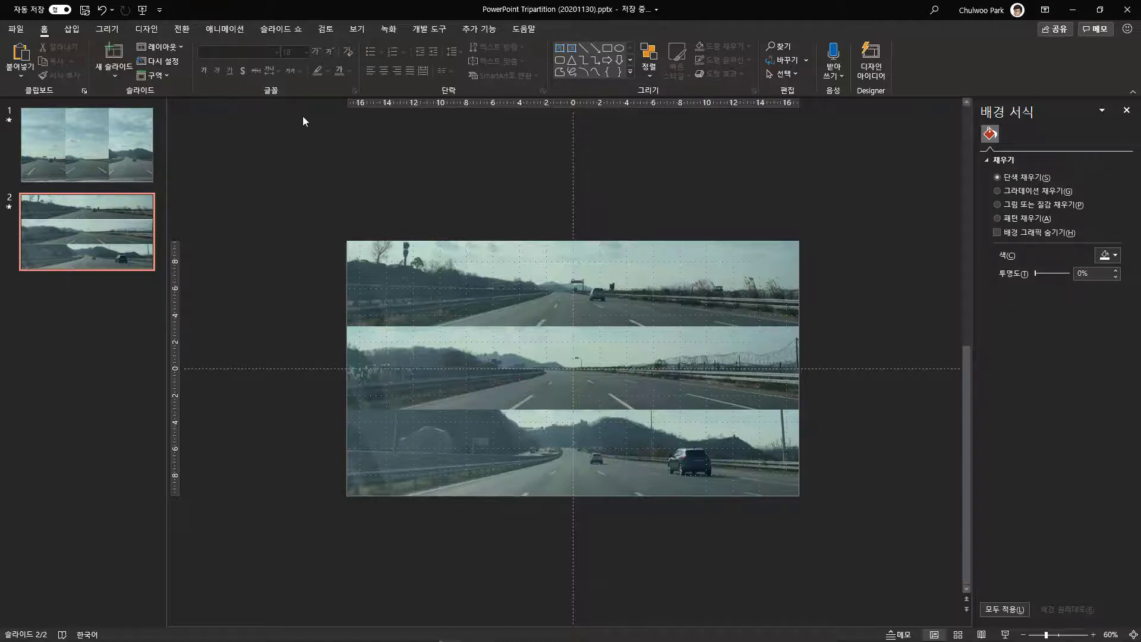
left_click(16, 29)
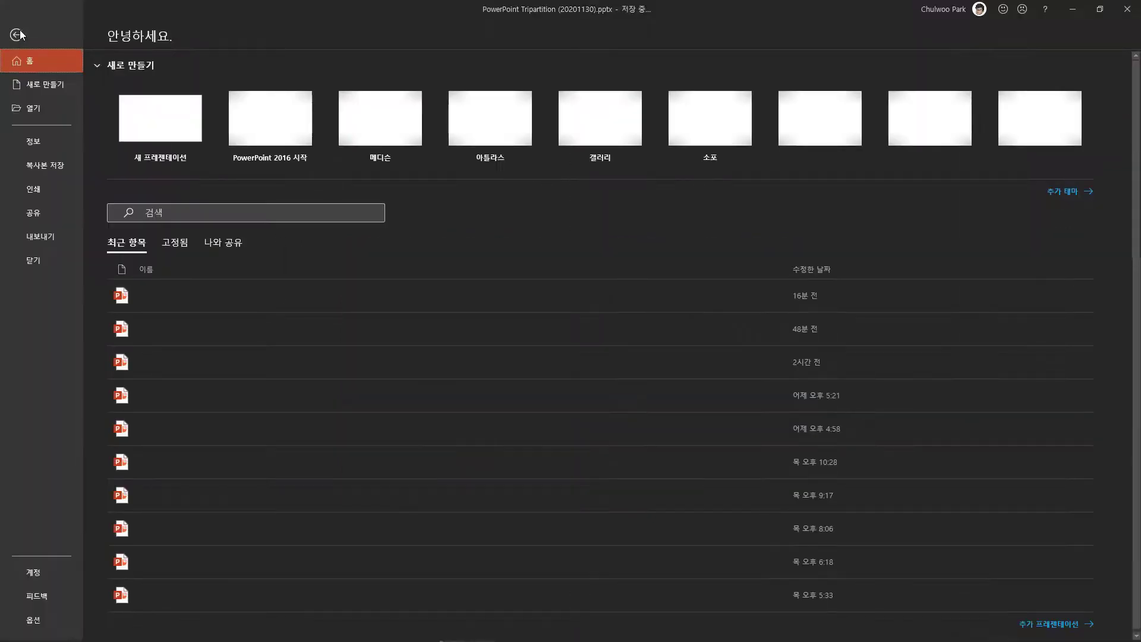
left_click(26, 237)
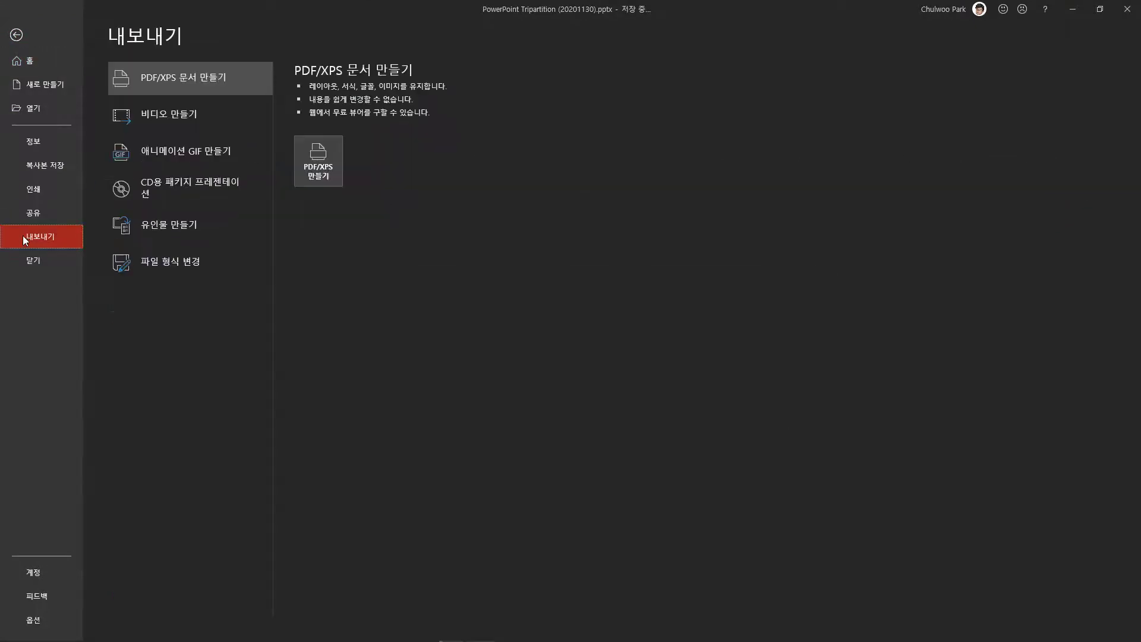
left_click(186, 115)
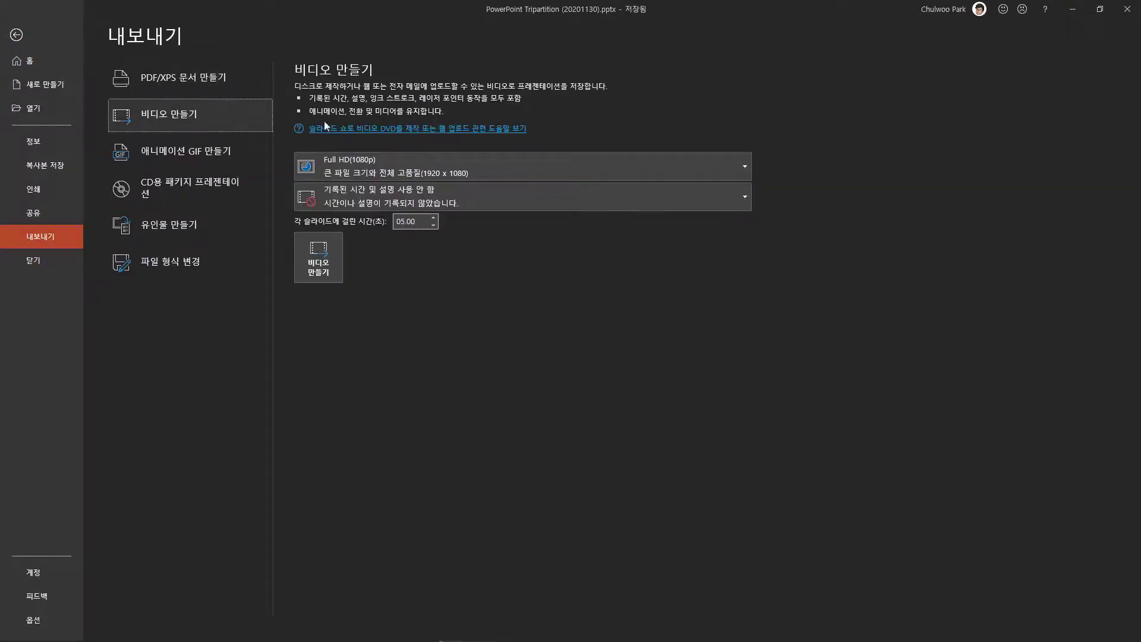
left_click(739, 173)
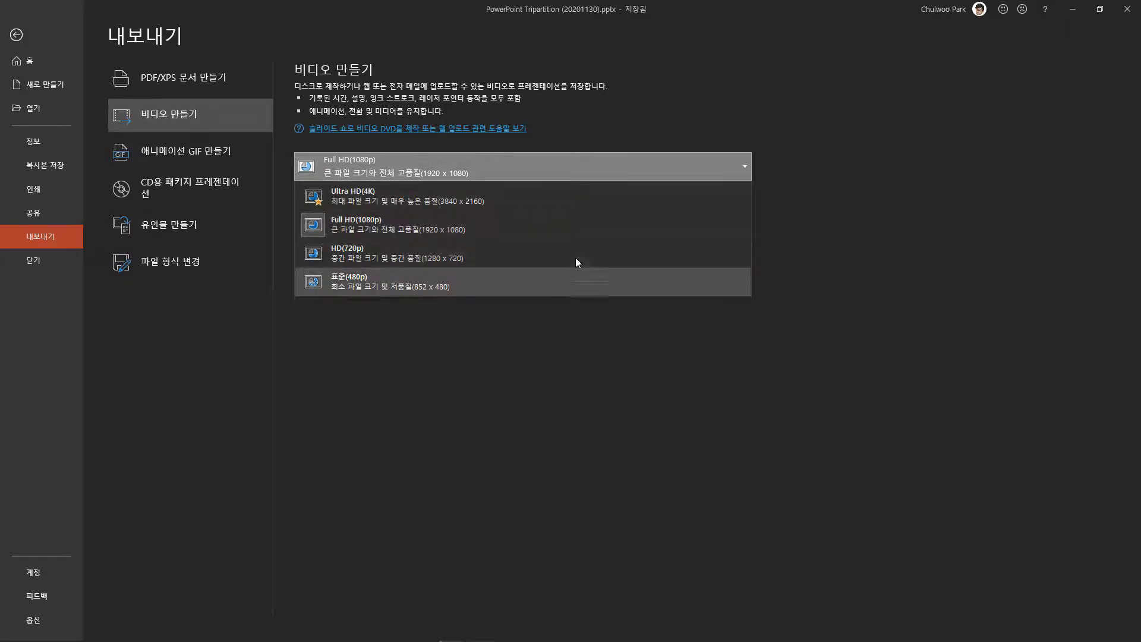
left_click(563, 236)
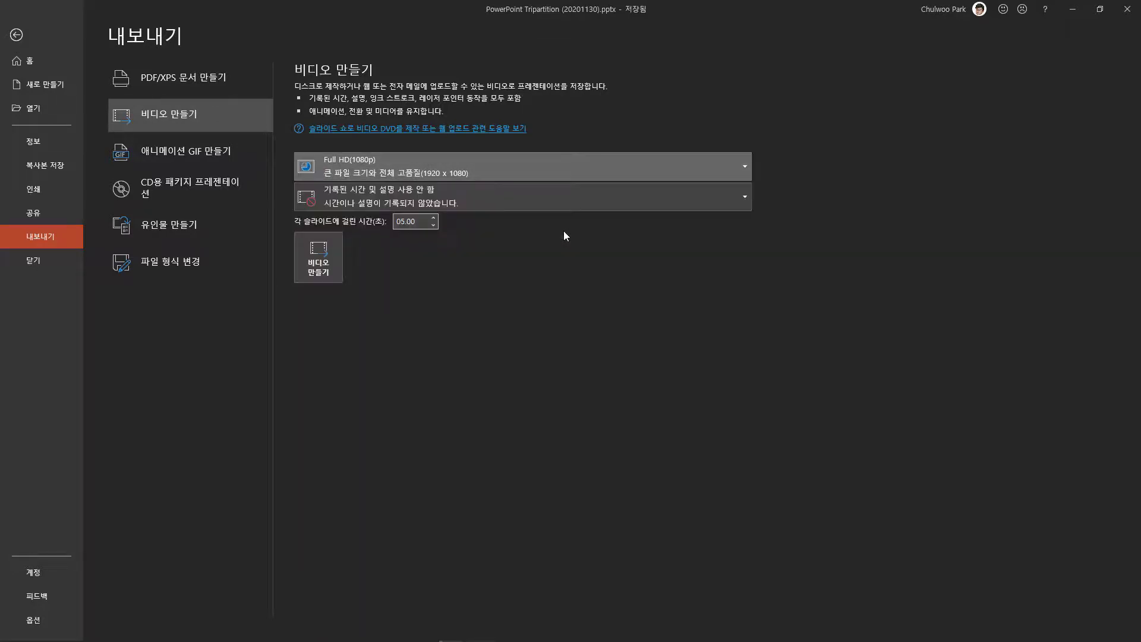
left_click(316, 274)
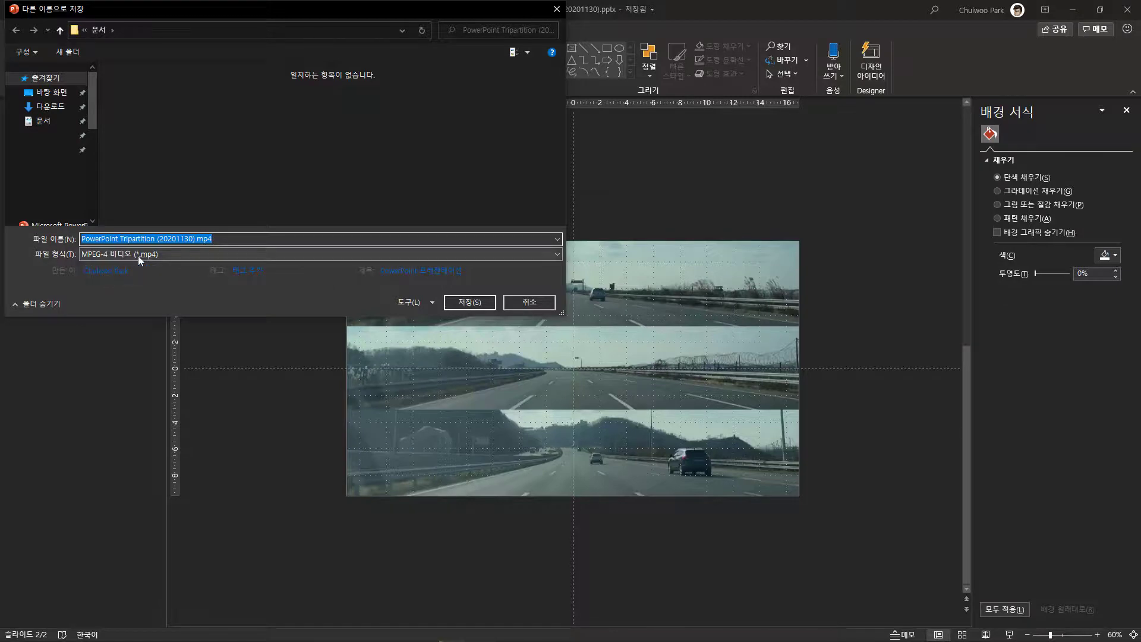
left_click(468, 302)
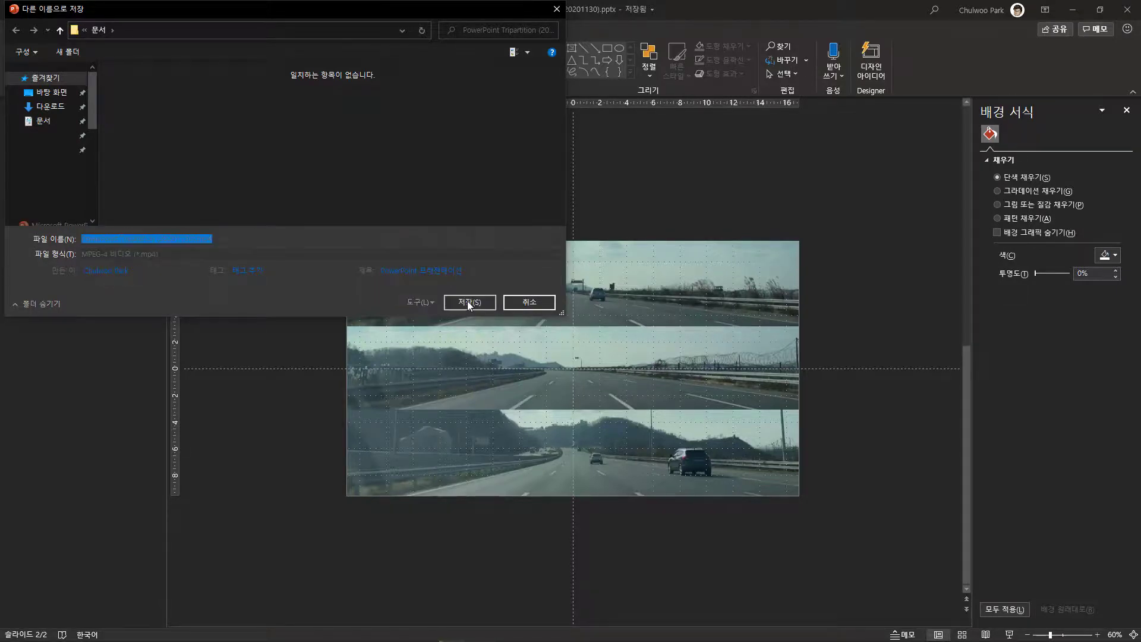